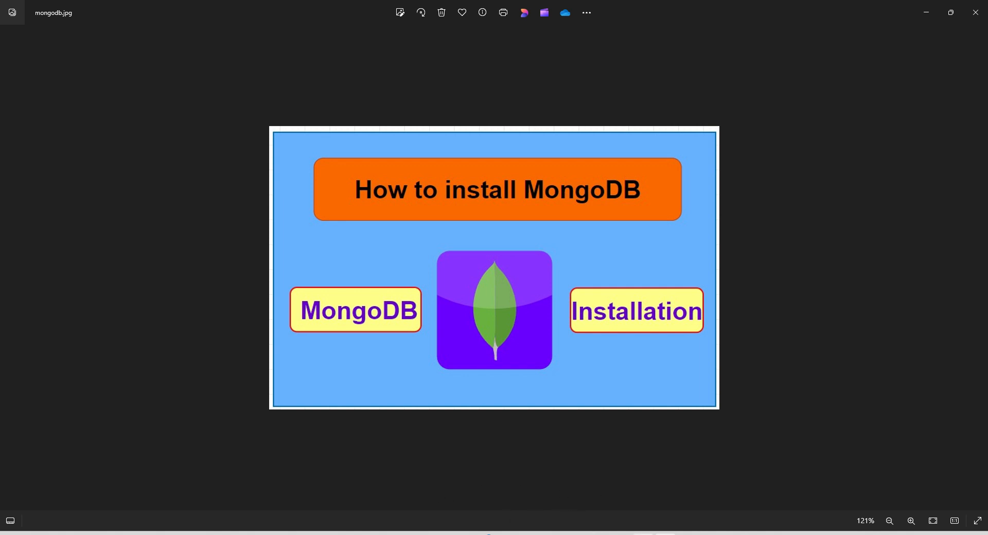
- Switch to the browser, search Google for "mongodb download" and open the Download MongoDB Community Server result
{"action": "left_click", "coordinate": [642, 534]}
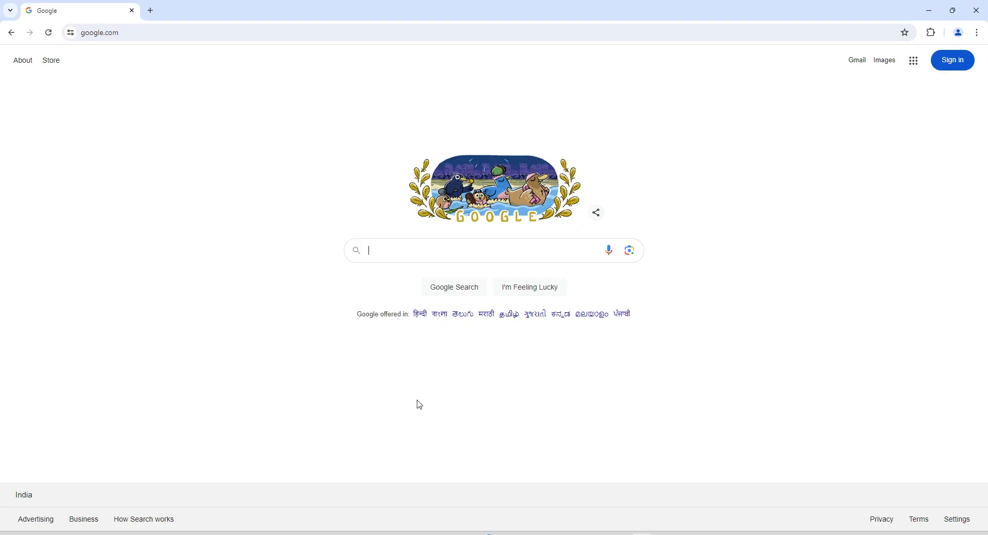
{"action": "left_click", "coordinate": [443, 256]}
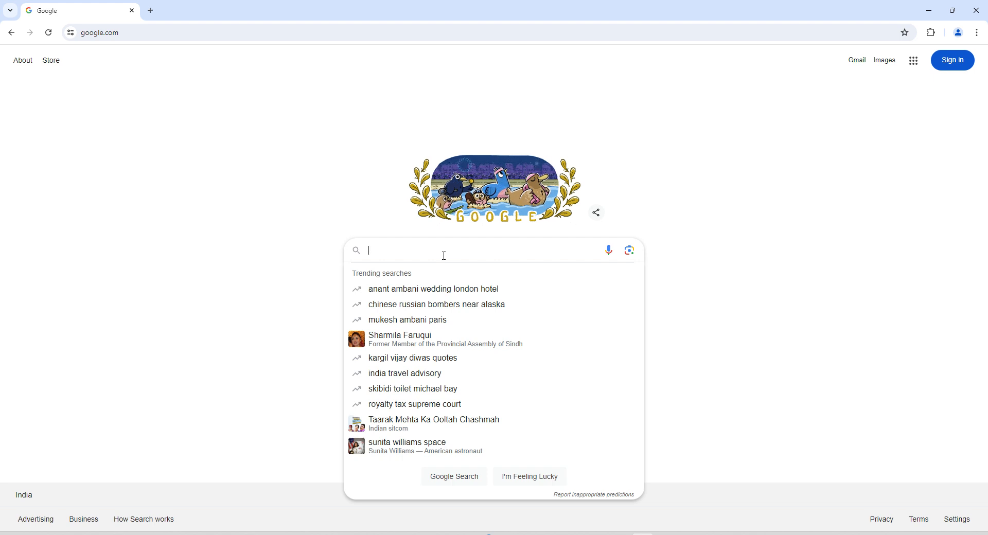
{"action": "type", "text": "mongodb"}
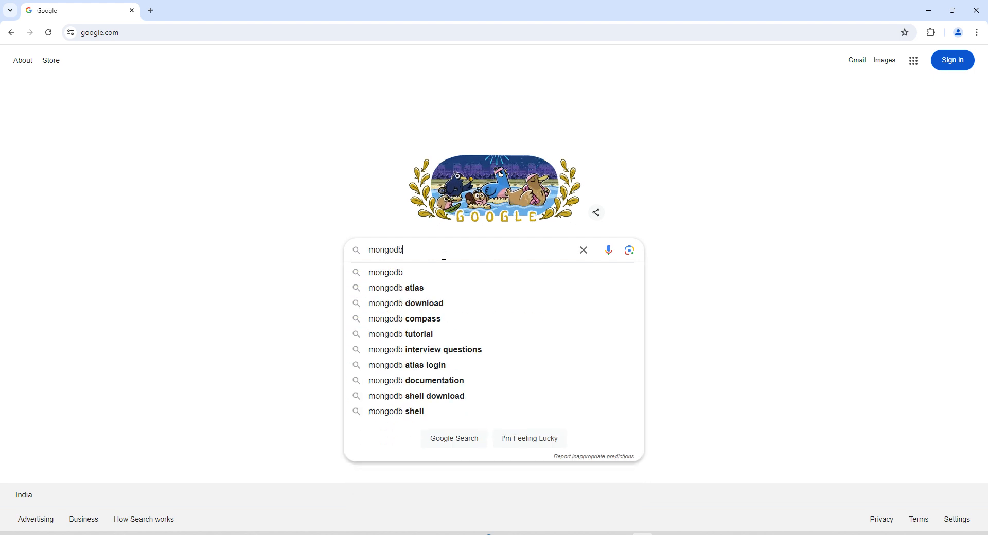
{"action": "type", "text": " down"}
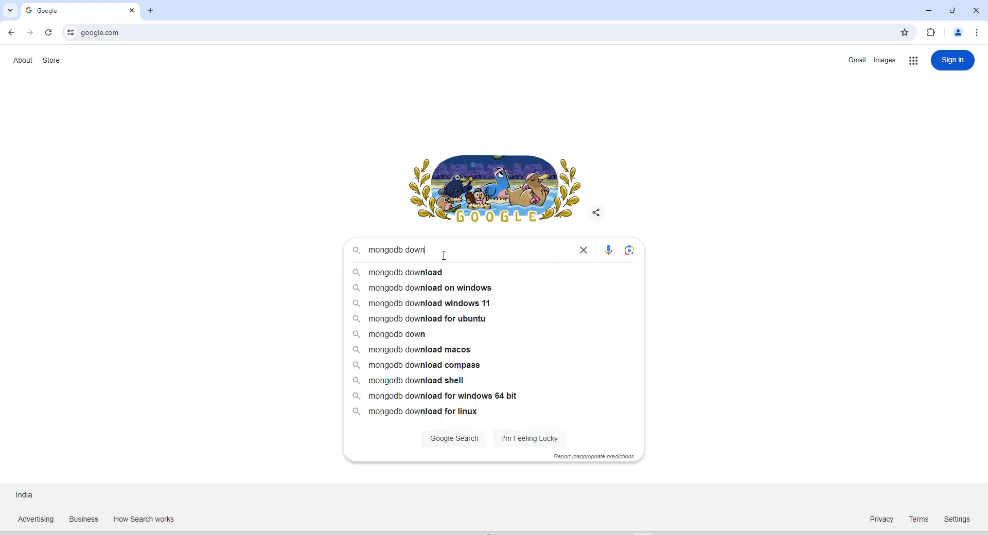
{"action": "type", "text": "loa"}
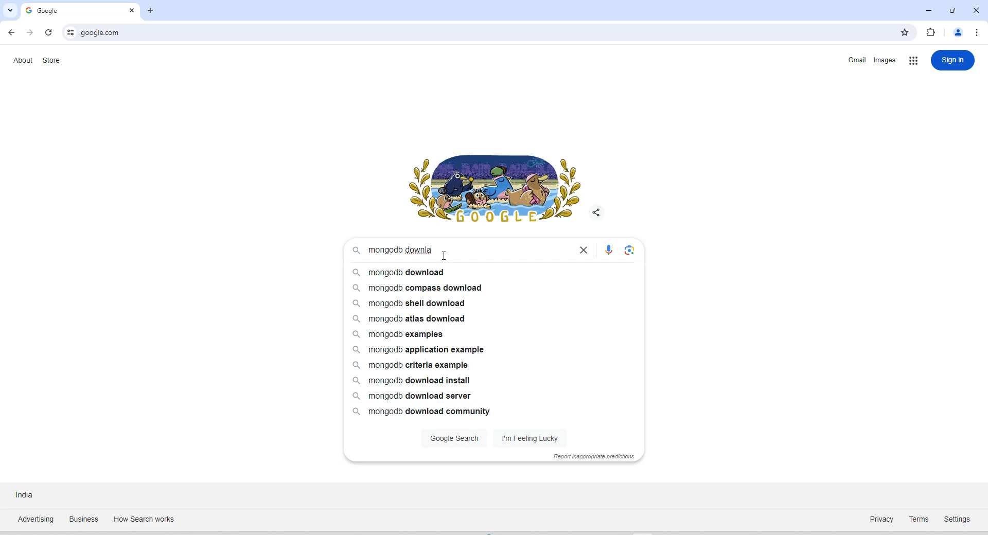
{"action": "type", "text": "d"}
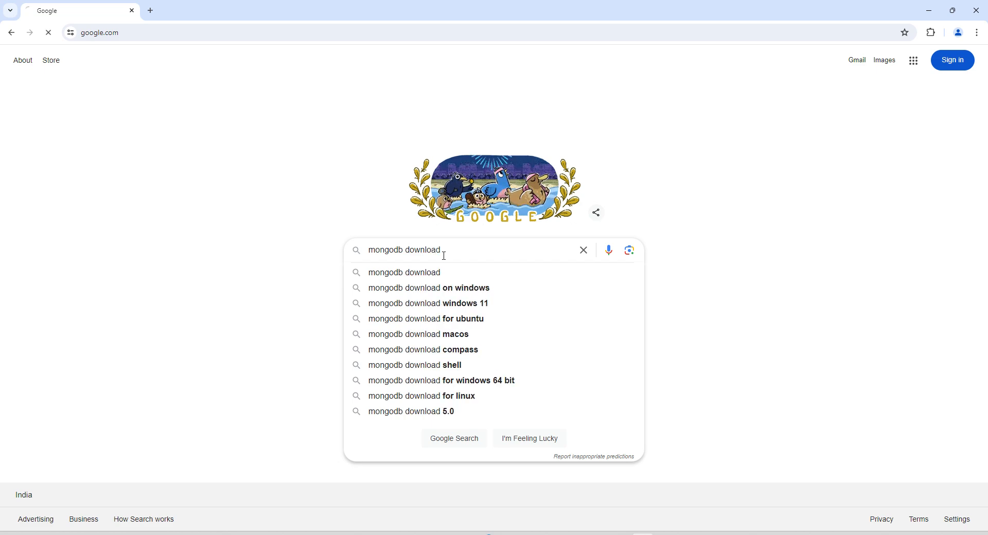
{"action": "key", "text": "Return"}
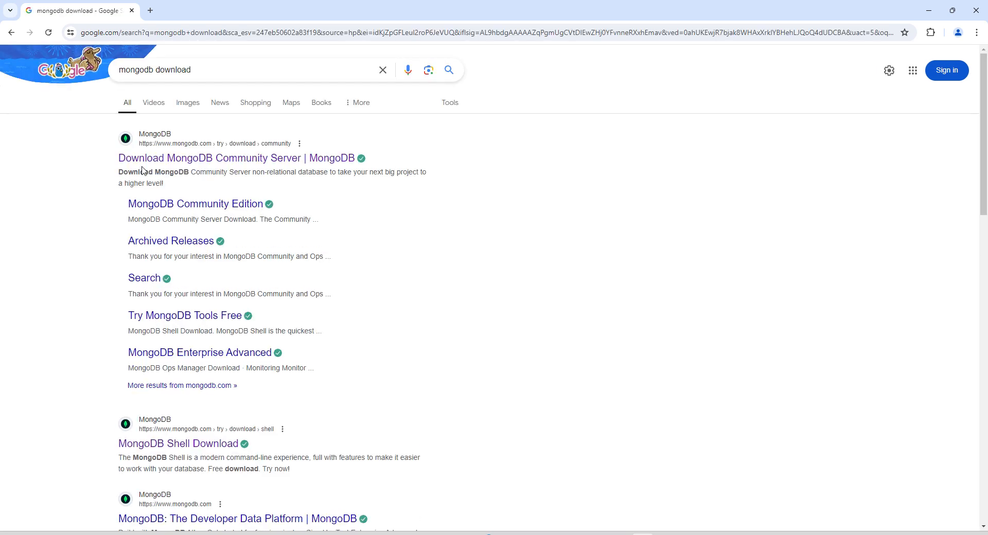
{"action": "left_click", "coordinate": [256, 166]}
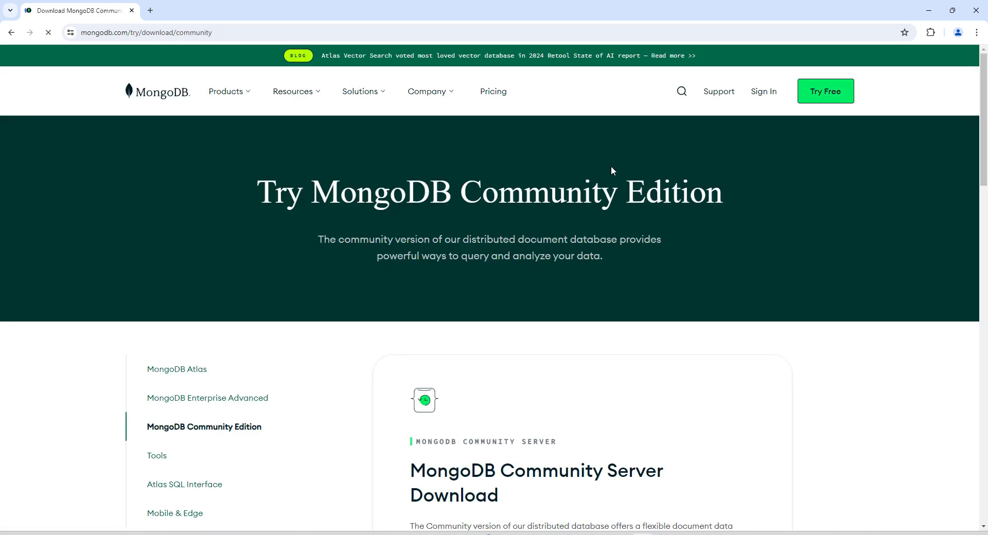
- Examine the version, platform and package choices offered for the MongoDB Community Server download
{"action": "scroll", "coordinate": [405, 194], "scroll_direction": "down", "scroll_amount": 4}
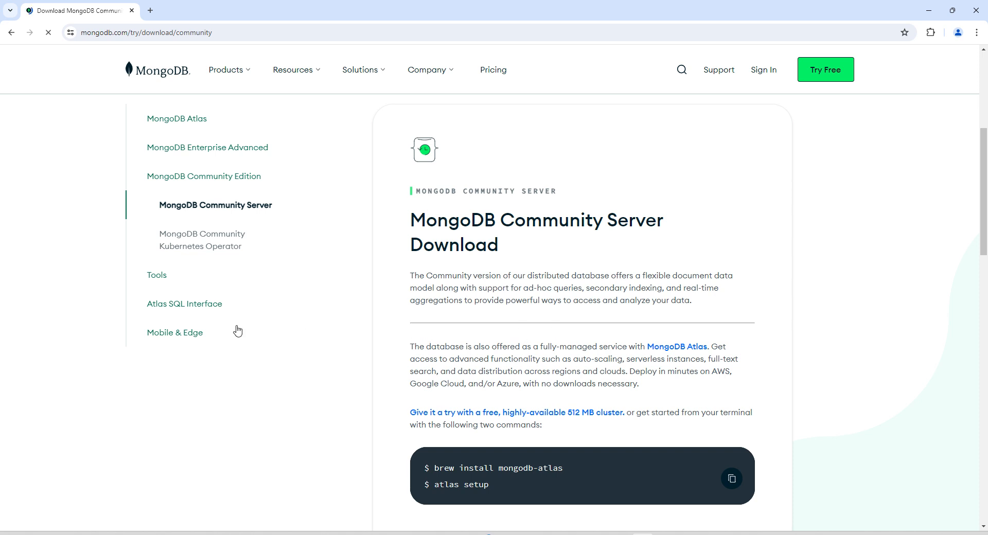
{"action": "scroll", "coordinate": [566, 361], "scroll_direction": "down", "scroll_amount": 1}
{"action": "scroll", "coordinate": [566, 361], "scroll_direction": "down", "scroll_amount": 1}
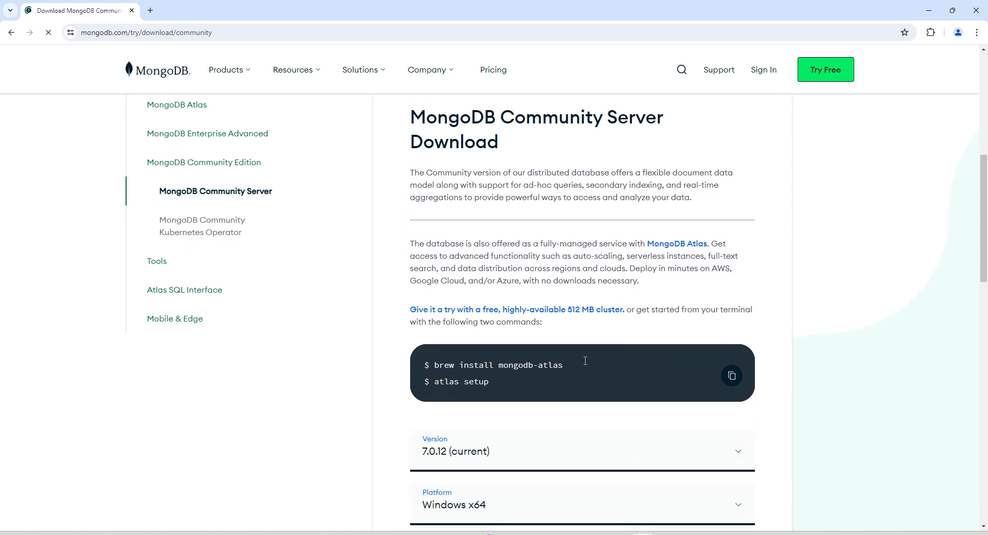
{"action": "scroll", "coordinate": [585, 360], "scroll_direction": "up", "scroll_amount": 2}
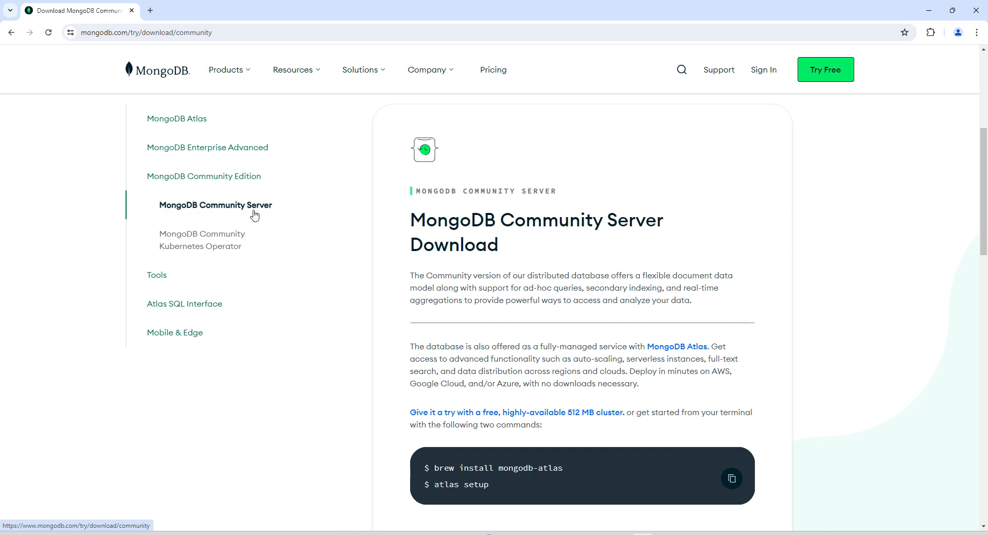
{"action": "scroll", "coordinate": [507, 323], "scroll_direction": "down", "scroll_amount": 3}
{"action": "scroll", "coordinate": [525, 327], "scroll_direction": "down", "scroll_amount": 3}
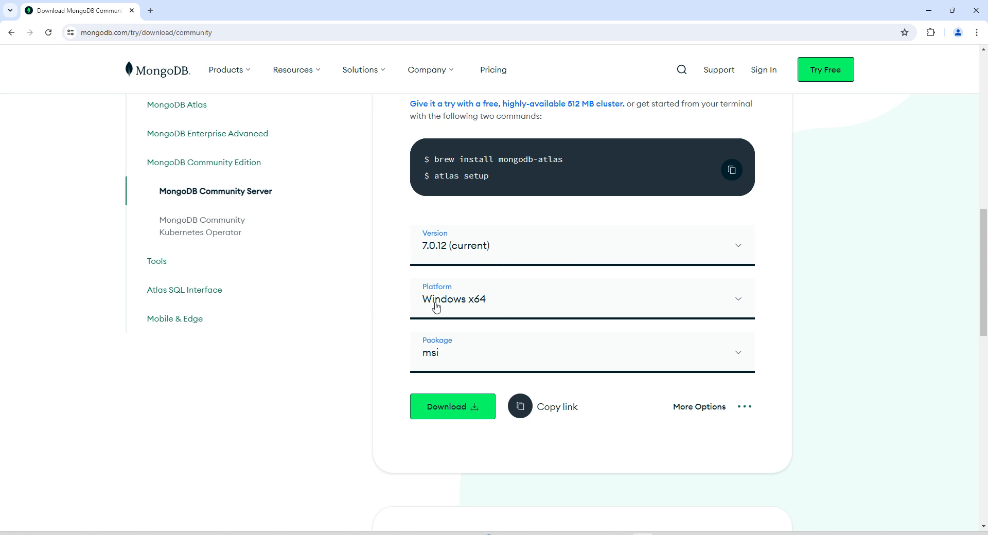
{"action": "left_click", "coordinate": [741, 253]}
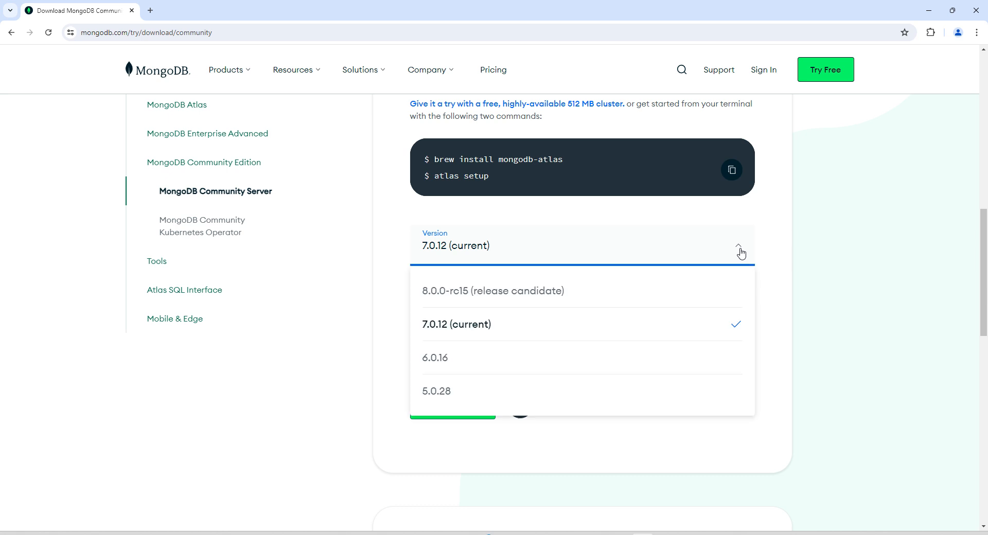
{"action": "left_click", "coordinate": [741, 253]}
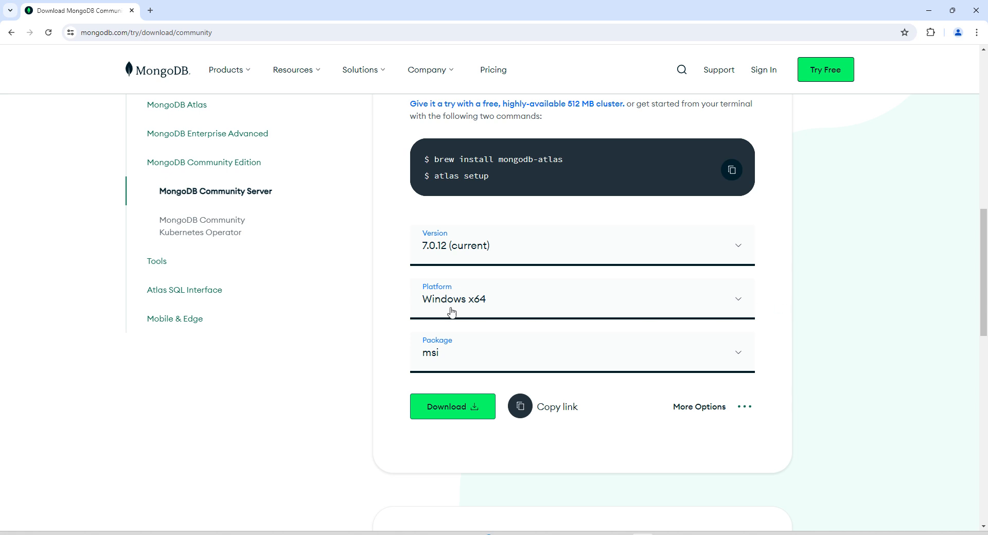
{"action": "left_click", "coordinate": [740, 304]}
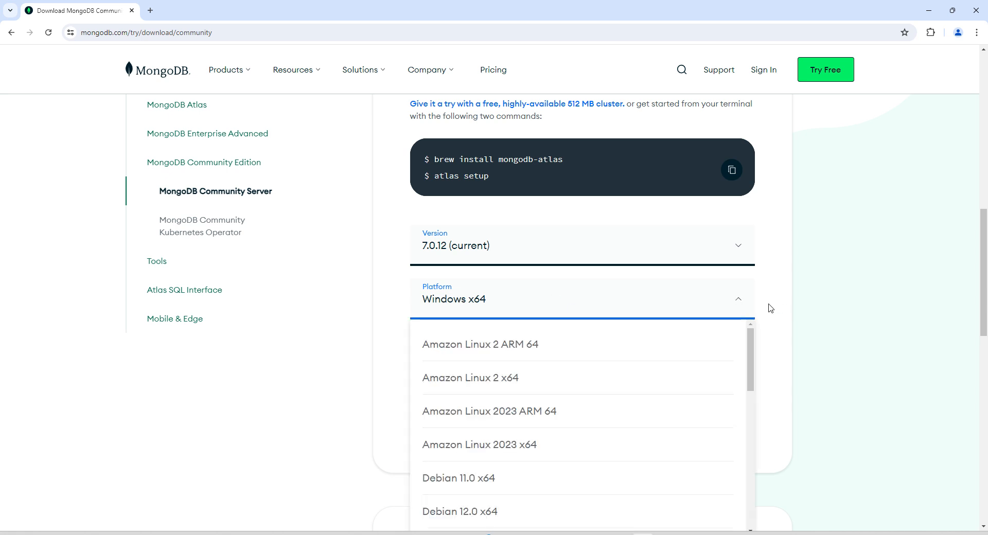
{"action": "left_click", "coordinate": [739, 304]}
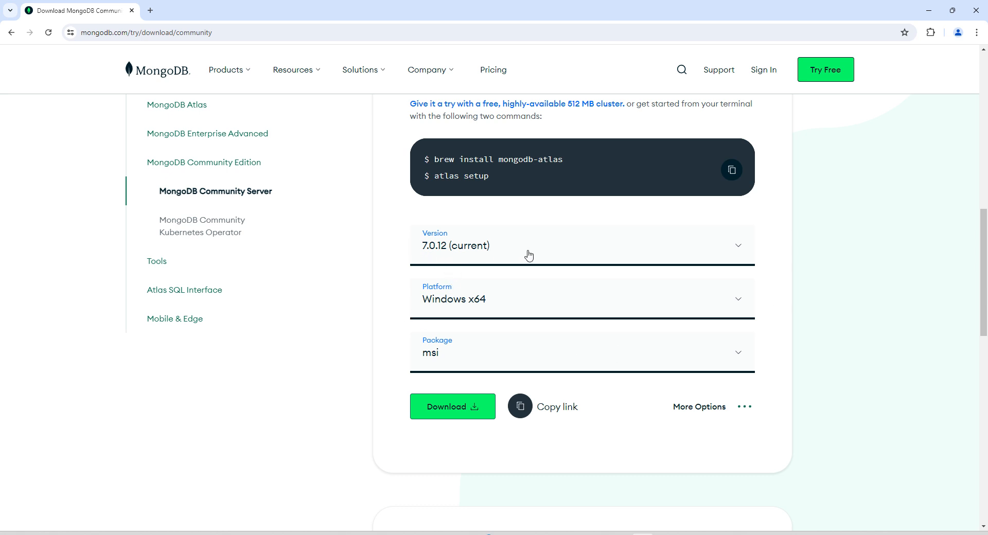
{"action": "left_click", "coordinate": [742, 304]}
{"action": "left_click", "coordinate": [741, 303]}
{"action": "left_click", "coordinate": [738, 354]}
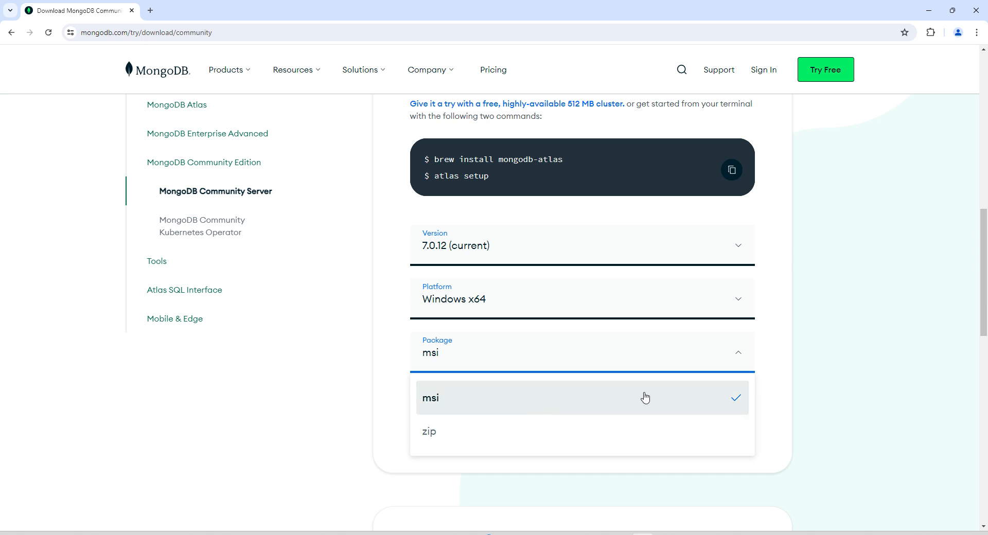
{"action": "left_click", "coordinate": [847, 377]}
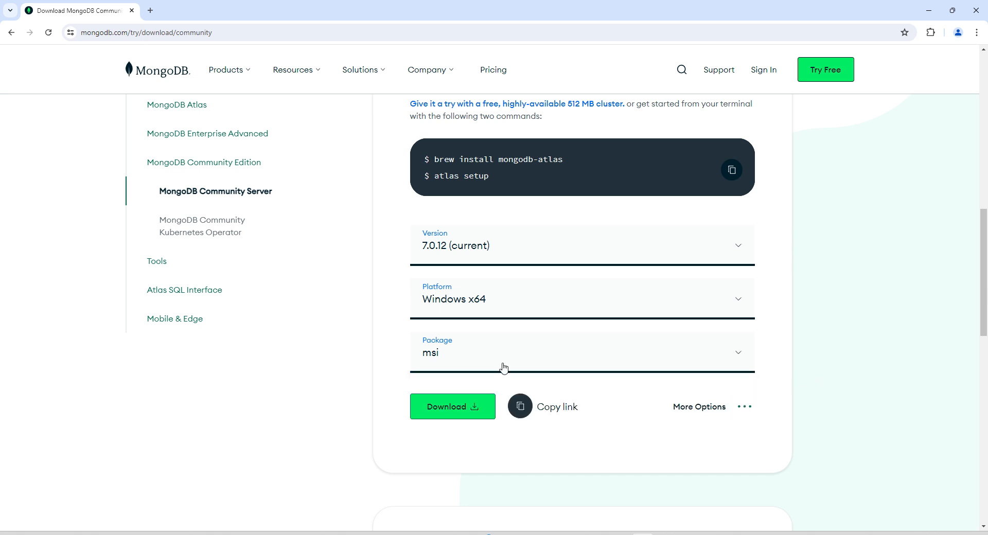
- Download the Windows x64 msi package and launch the mongodb-windows-x86_64-7.0.12-signed installer from the Downloads folder
{"action": "left_click", "coordinate": [451, 410]}
{"action": "left_click", "coordinate": [597, 534]}
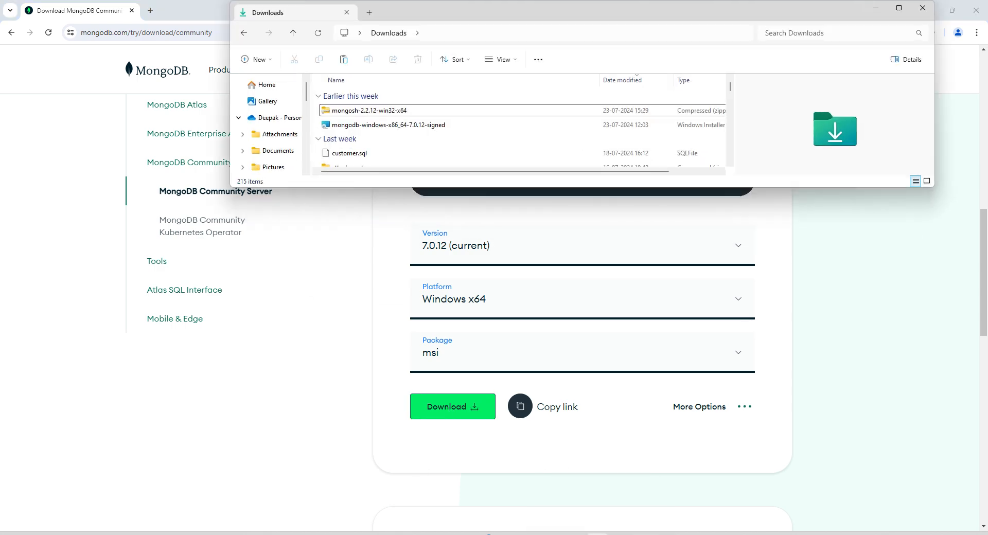
{"action": "left_click", "coordinate": [899, 8]}
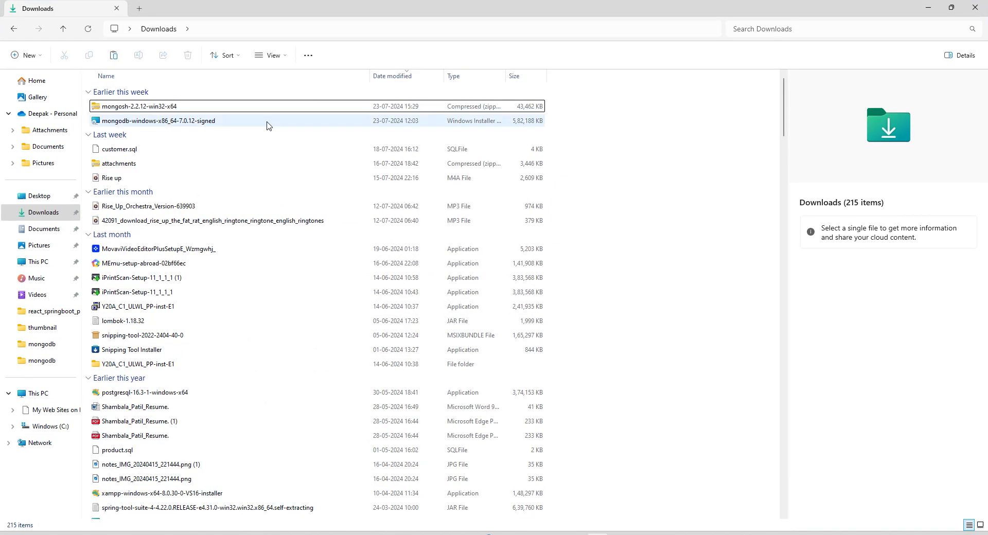
{"action": "left_click", "coordinate": [154, 121]}
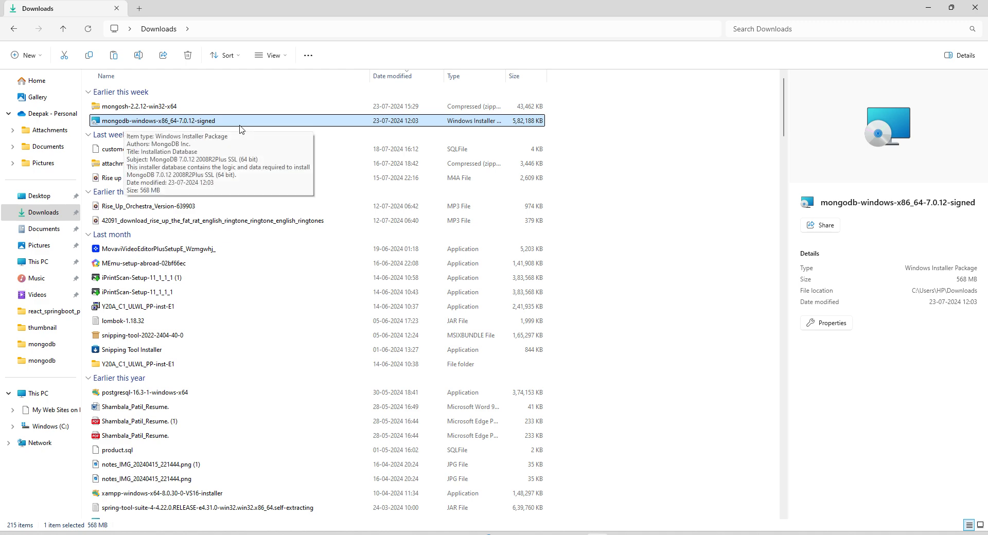
{"action": "left_click", "coordinate": [210, 122]}
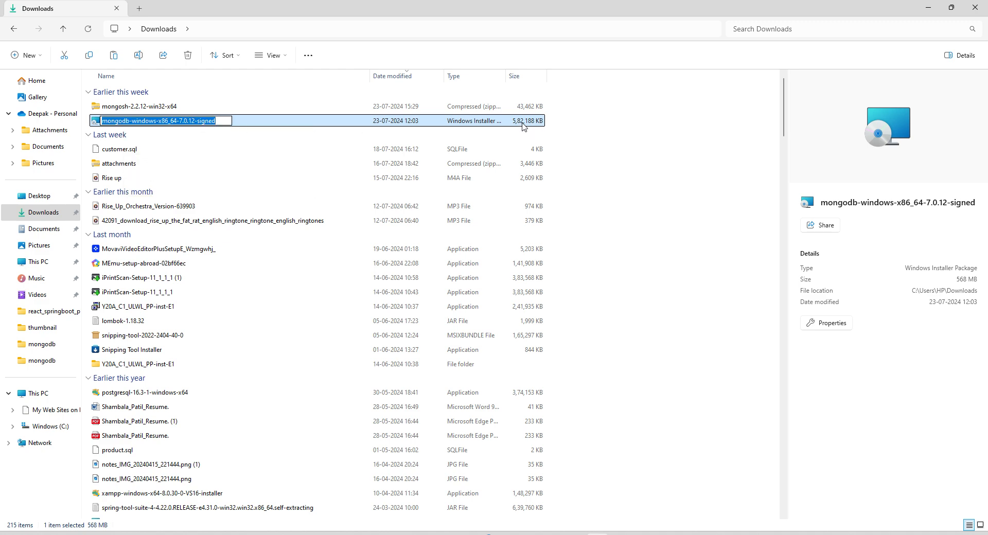
{"action": "key", "text": "Return"}
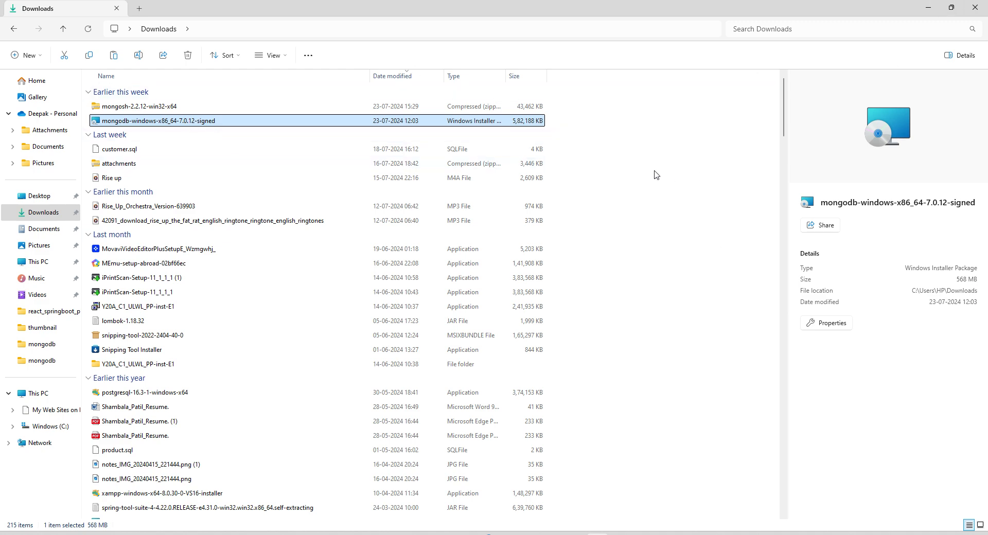
{"action": "double_click", "coordinate": [194, 127]}
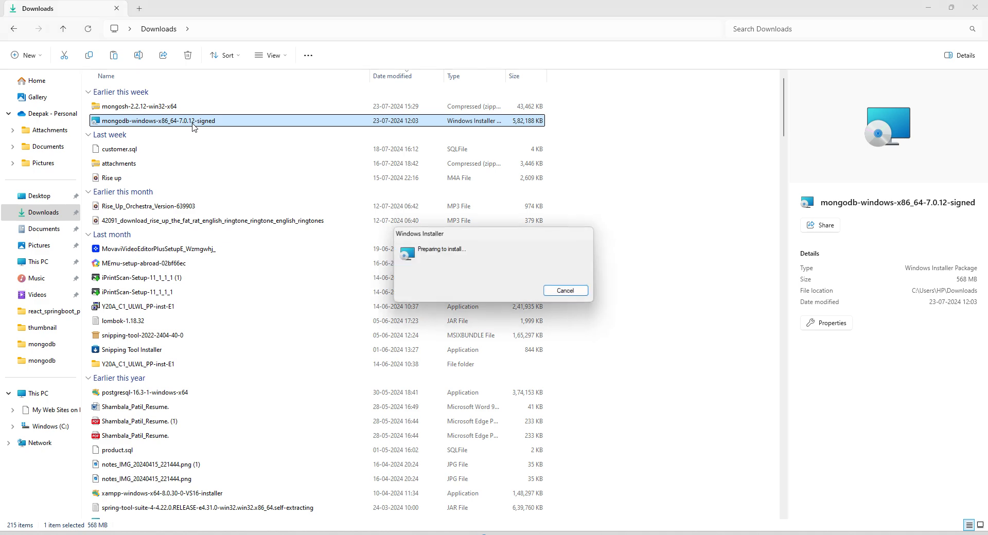
{"action": "left_click", "coordinate": [926, 9]}
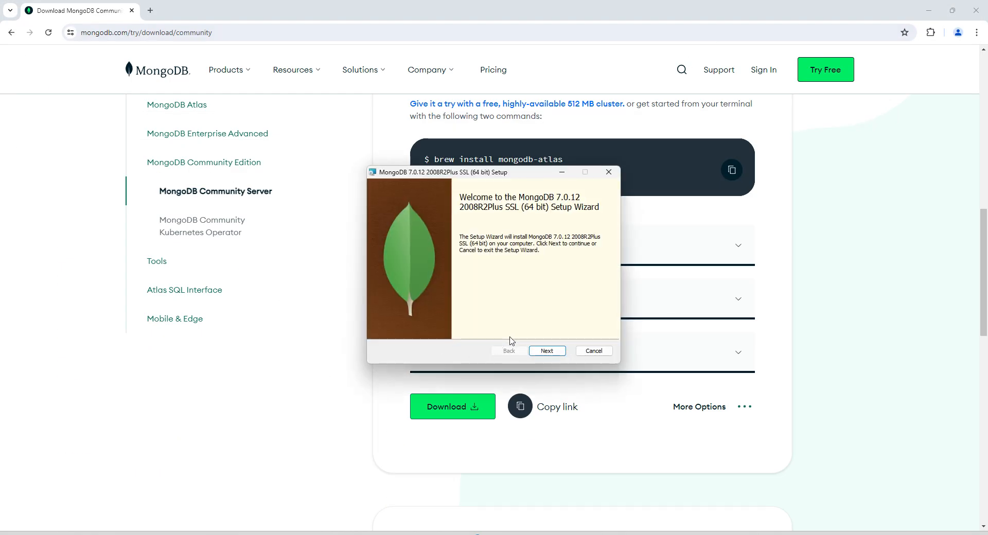
- Accept the license agreement in the MongoDB 7.0.12 setup wizard and proceed to the setup type choice
{"action": "left_click", "coordinate": [547, 352]}
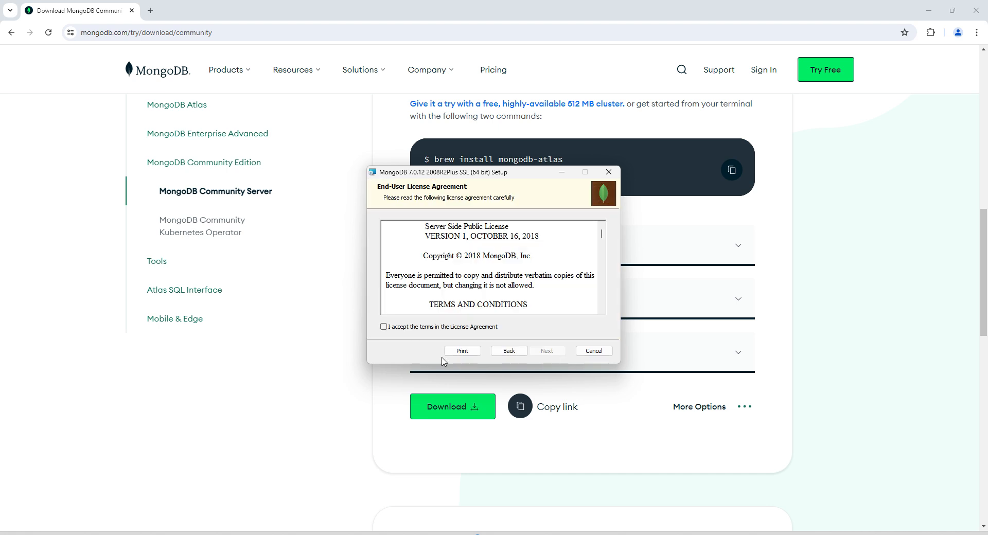
{"action": "left_click", "coordinate": [386, 330]}
{"action": "left_click", "coordinate": [548, 352]}
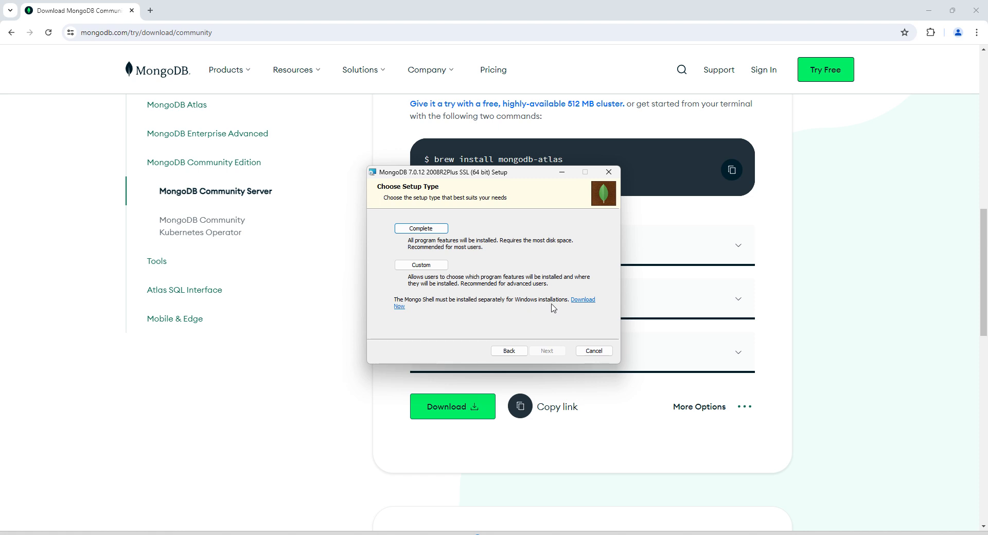
- Open the MongoDB Shell download page linked in the setup wizard, examine its download options, and return to the wizard
{"action": "left_click", "coordinate": [581, 306]}
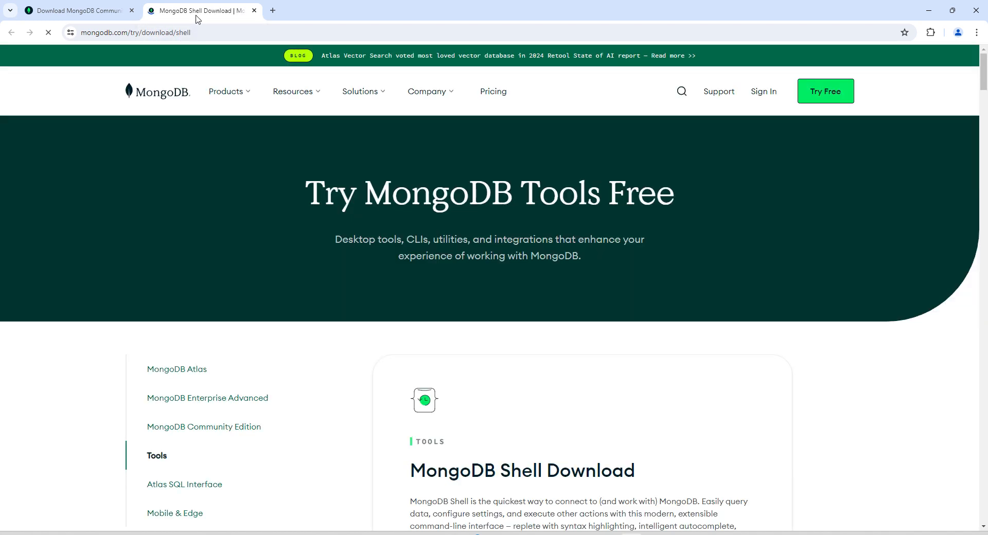
{"action": "scroll", "coordinate": [362, 349], "scroll_direction": "down", "scroll_amount": 5}
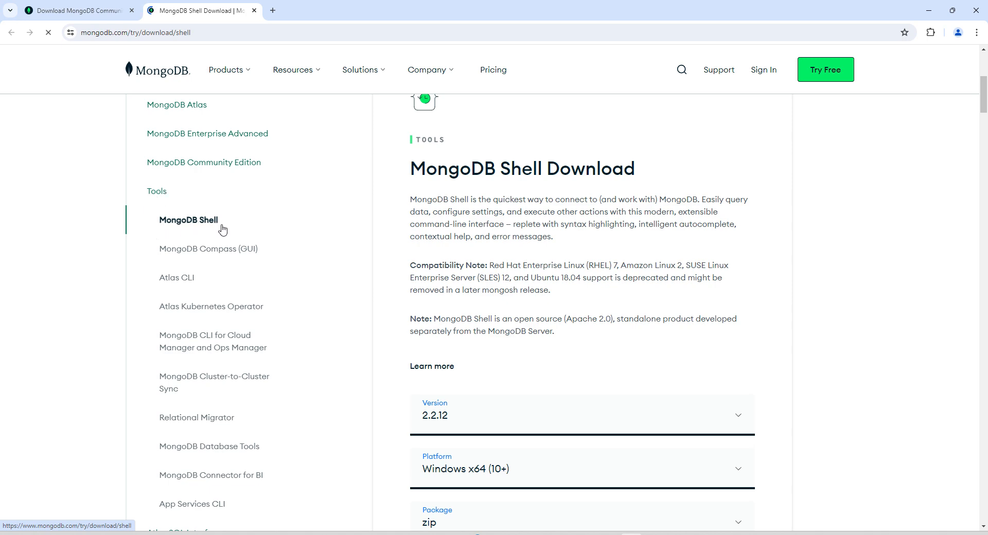
{"action": "left_click", "coordinate": [105, 16]}
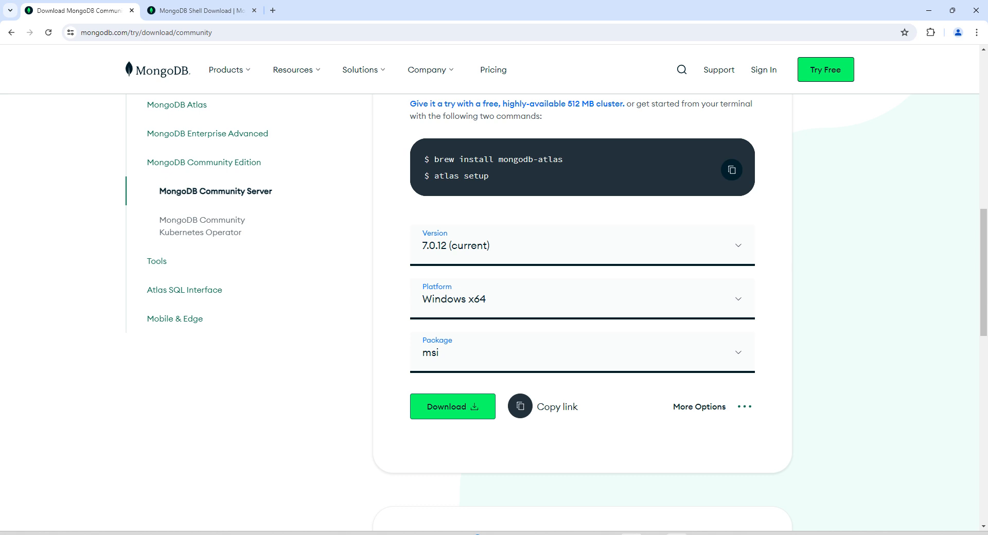
{"action": "left_click", "coordinate": [631, 534]}
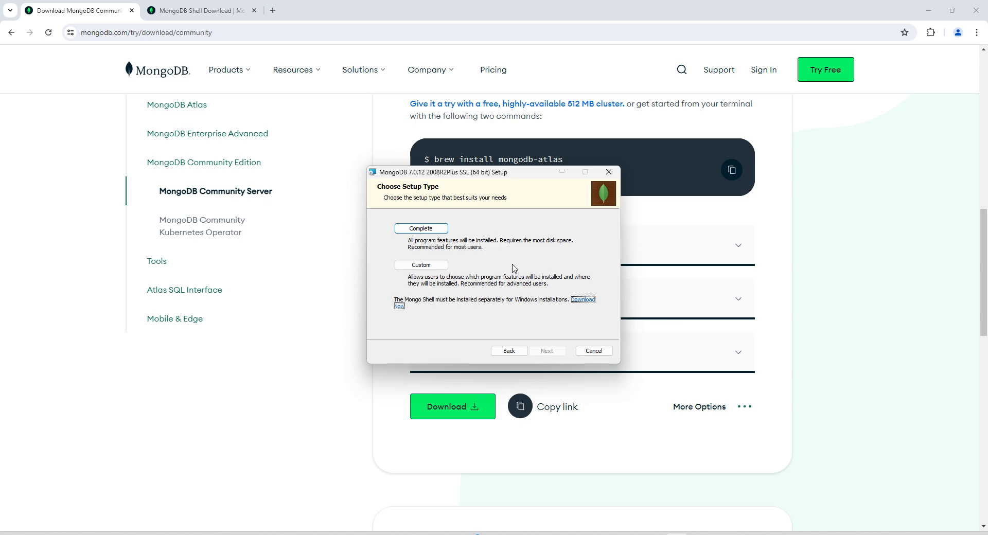
{"action": "left_click", "coordinate": [201, 10]}
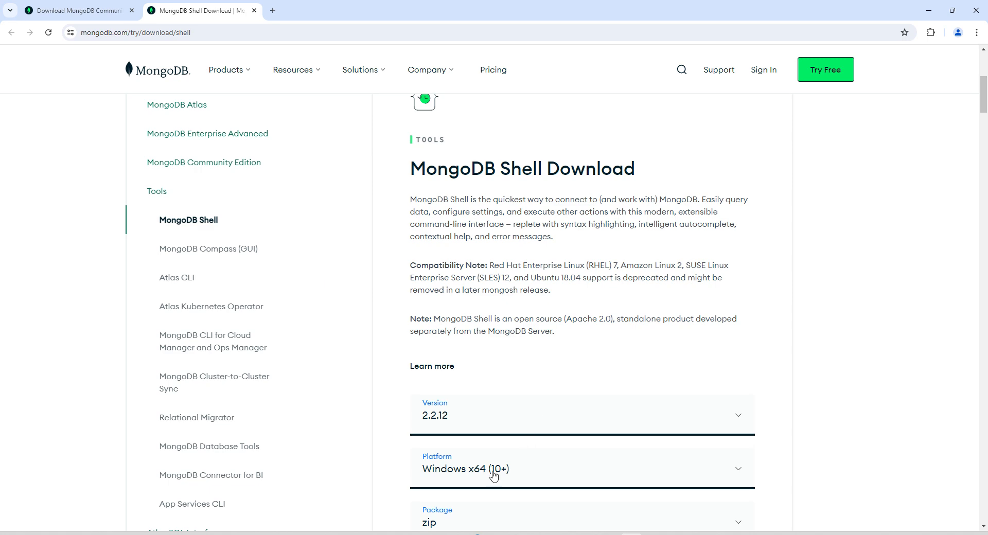
{"action": "scroll", "coordinate": [777, 381], "scroll_direction": "down", "scroll_amount": 2}
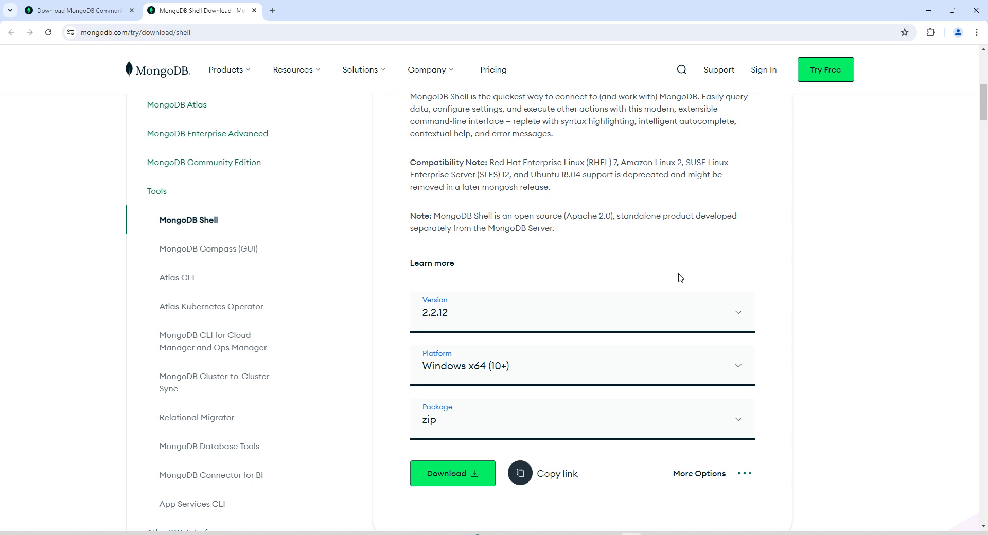
{"action": "key", "text": "ctrl+shift+Tab"}
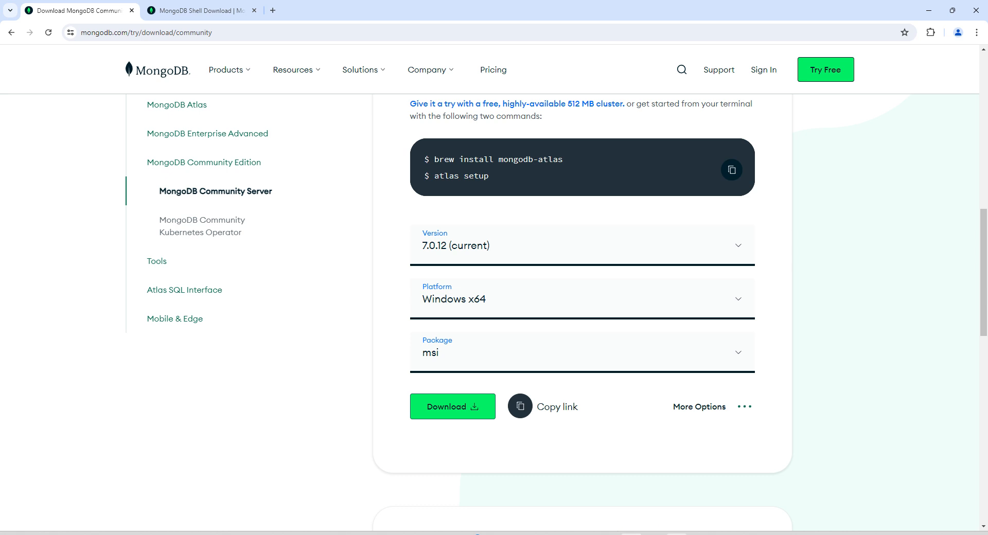
{"action": "left_click", "coordinate": [676, 533]}
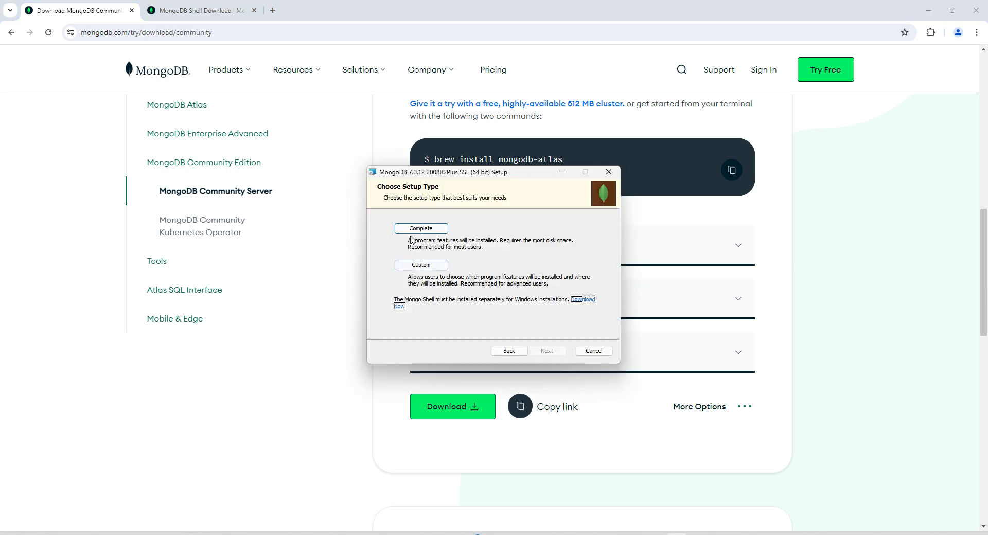
- Install MongoDB 7.0.12 with the Complete setup, the default Network Service configuration and MongoDB Compass included
{"action": "left_click", "coordinate": [410, 232]}
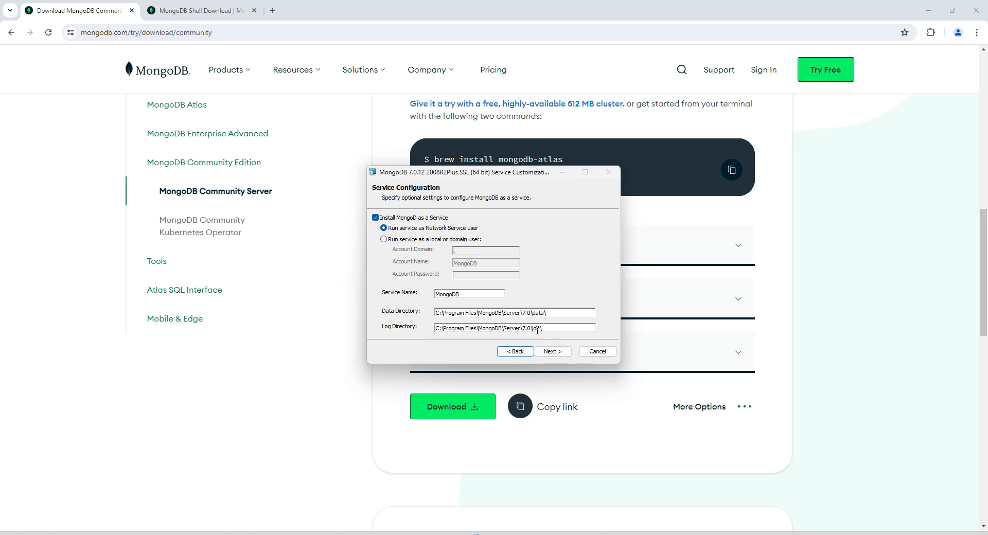
{"action": "left_click", "coordinate": [552, 352]}
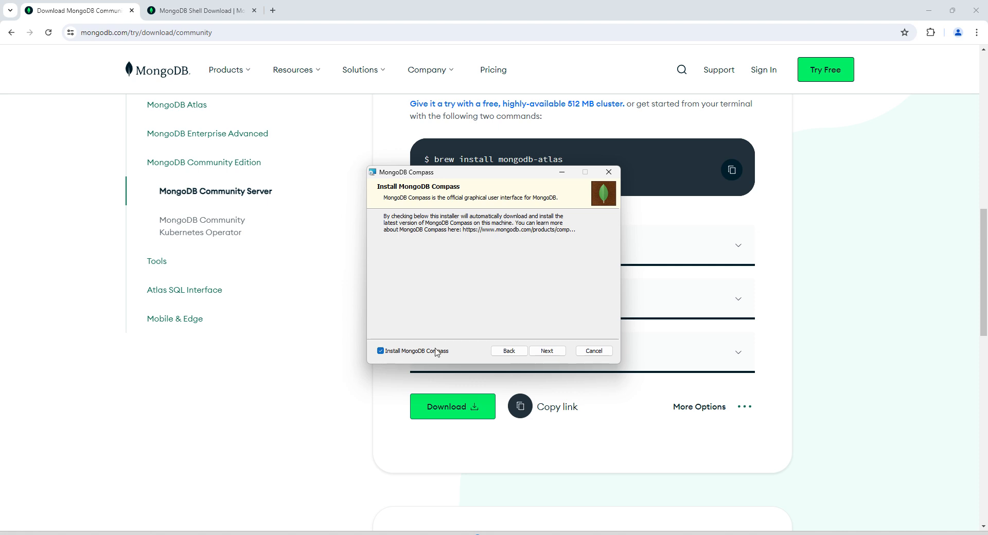
{"action": "left_click", "coordinate": [549, 353]}
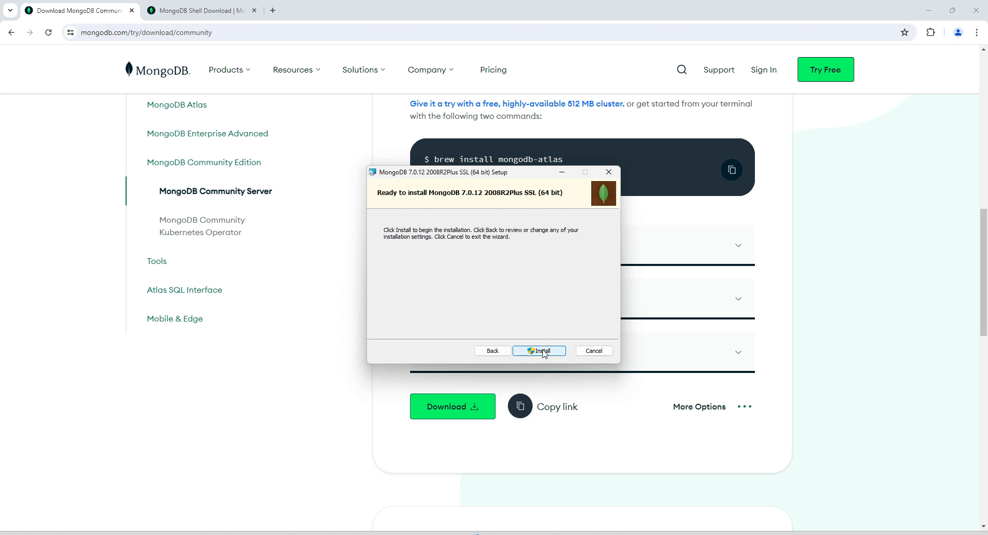
{"action": "left_click", "coordinate": [543, 351]}
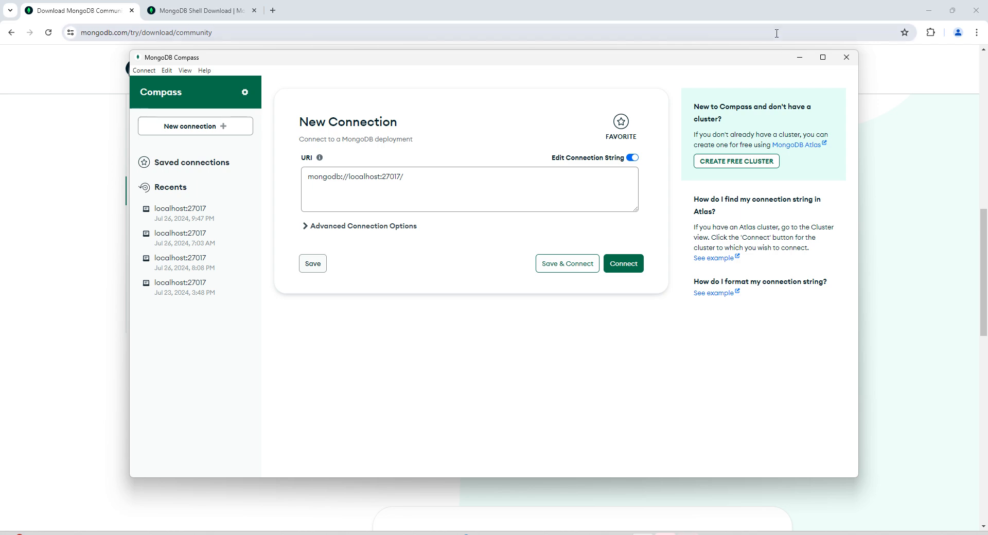
- Maximize MongoDB Compass, connect to mongodb://localhost:27017/, and look inside the config and local databases
{"action": "left_click", "coordinate": [823, 57]}
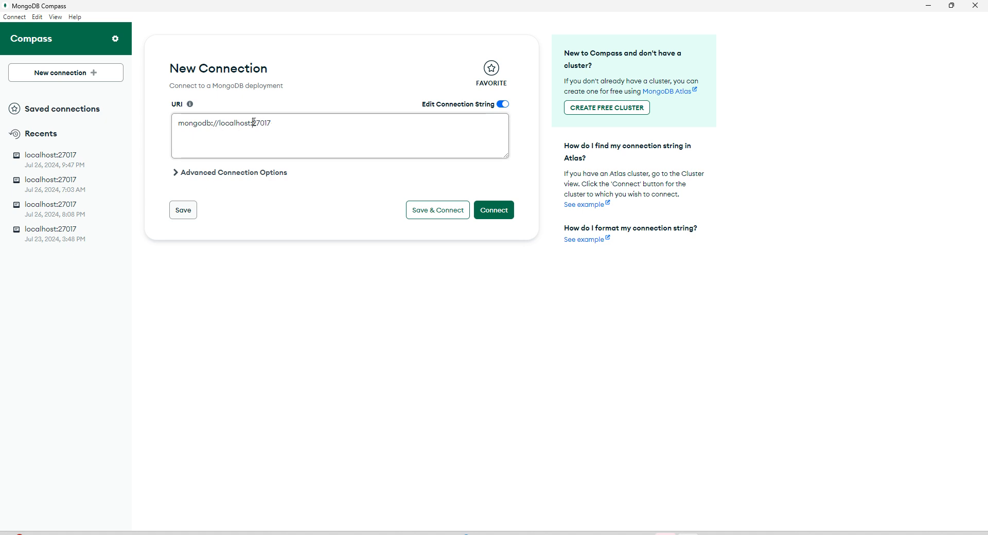
{"action": "left_click_drag", "start_coordinate": [252, 123], "coordinate": [272, 122]}
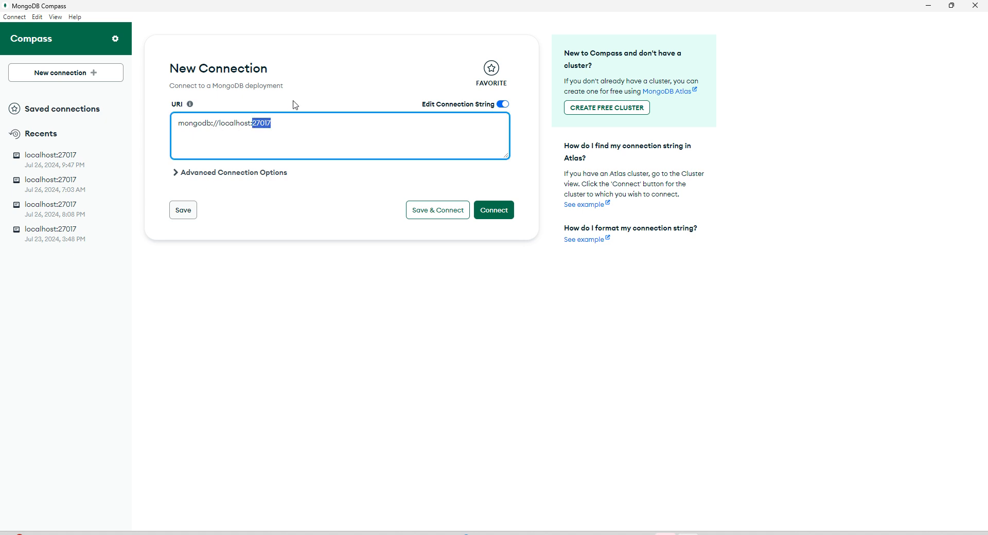
{"action": "left_click", "coordinate": [297, 187]}
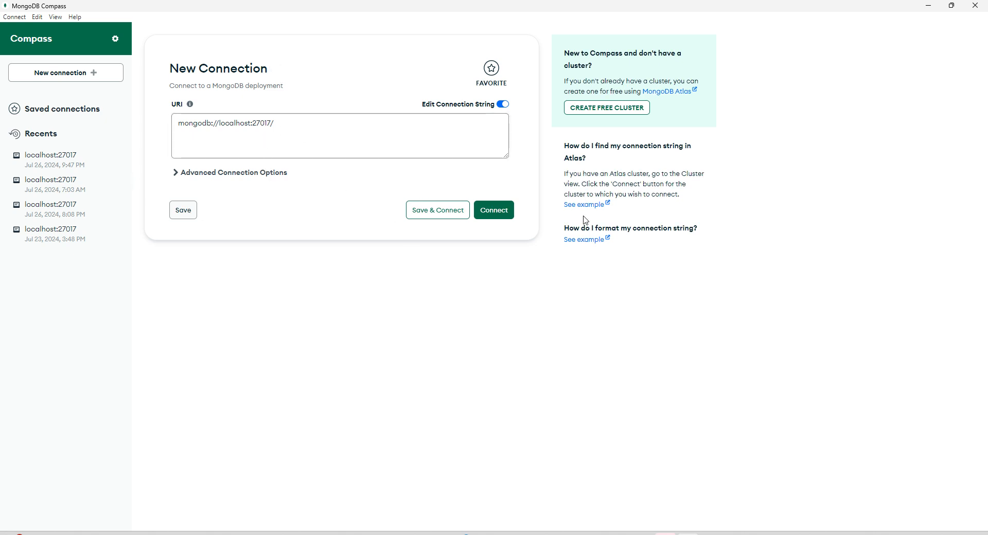
{"action": "left_click", "coordinate": [502, 217]}
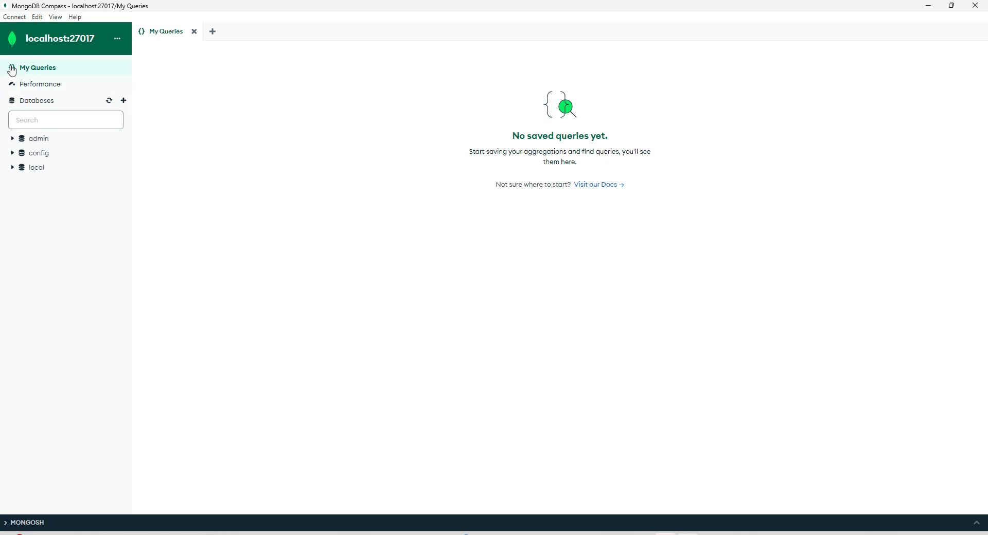
{"action": "left_click", "coordinate": [12, 168]}
{"action": "left_click", "coordinate": [13, 155]}
{"action": "left_click", "coordinate": [13, 156]}
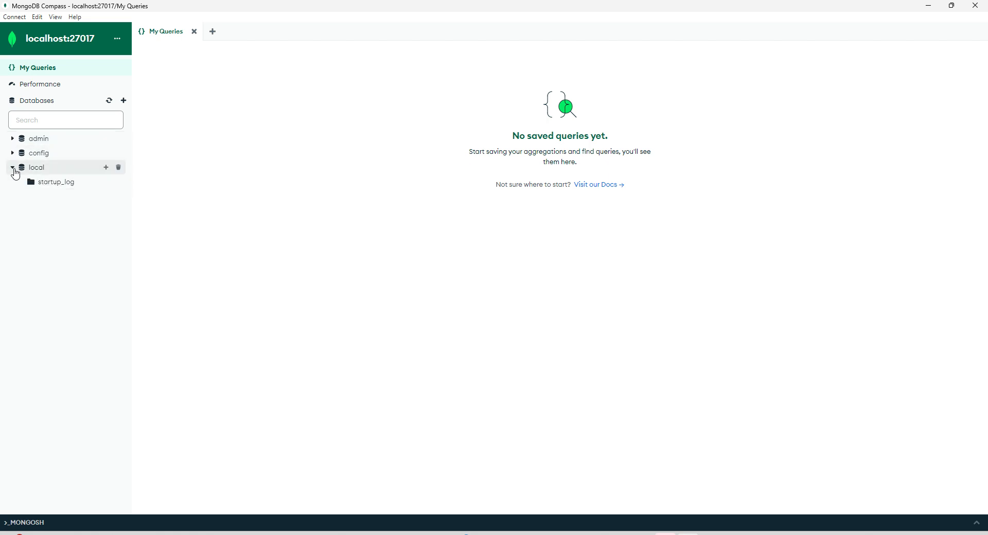
{"action": "left_click", "coordinate": [13, 169]}
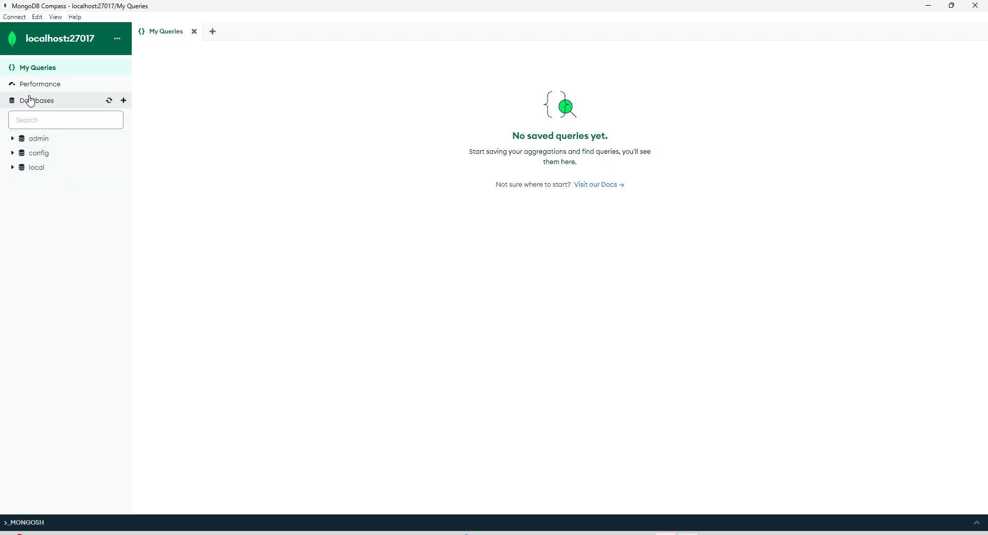
- Create a database named product_master with a collection named product
{"action": "left_click", "coordinate": [124, 101]}
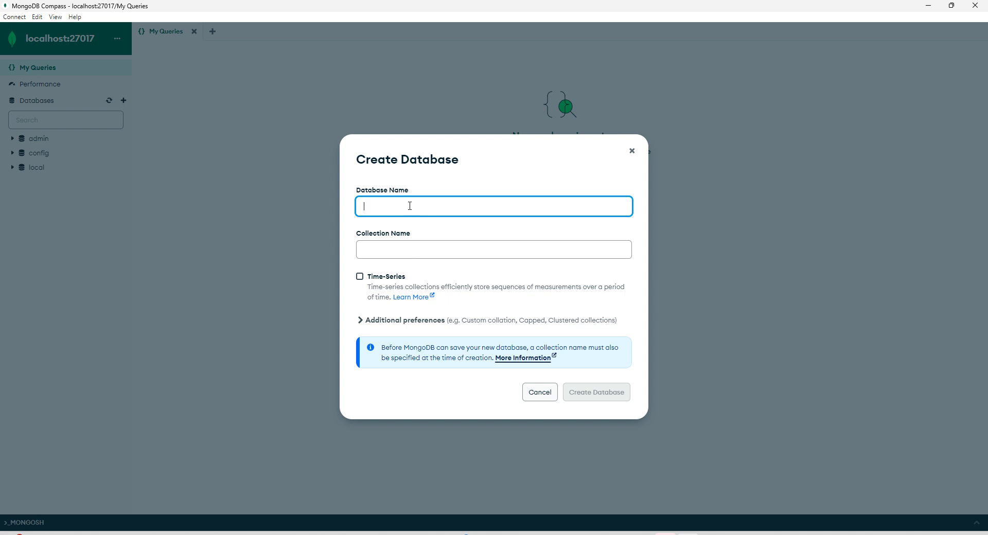
{"action": "type", "text": "product"}
{"action": "left_click_drag", "start_coordinate": [398, 210], "coordinate": [351, 208]}
{"action": "left_click", "coordinate": [415, 207]}
{"action": "type", "text": "_master"}
{"action": "left_click", "coordinate": [407, 251]}
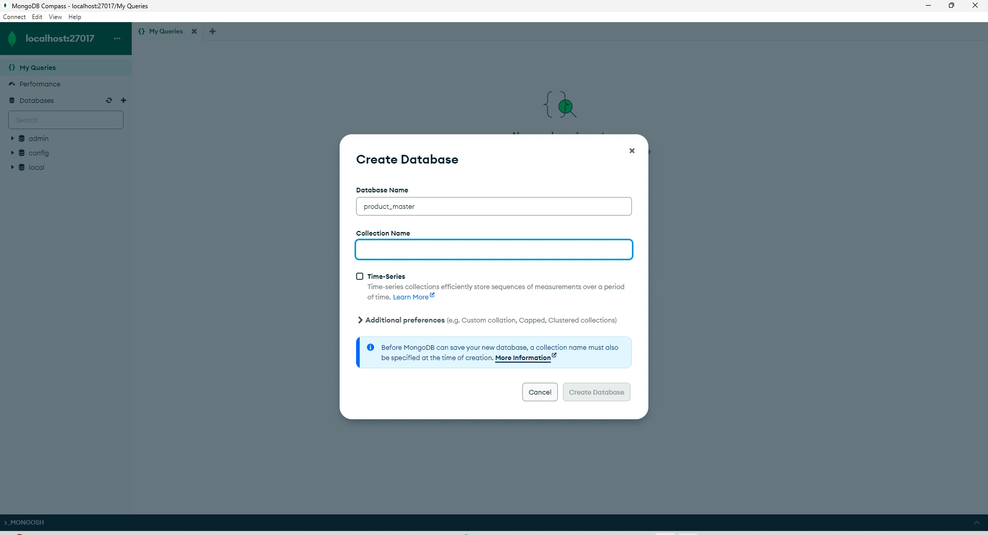
{"action": "type", "text": "product"}
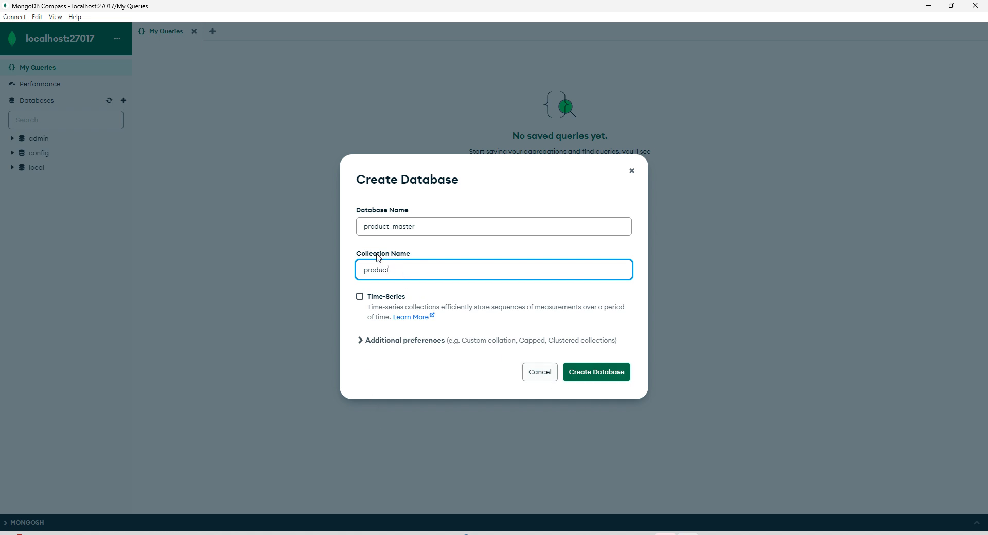
{"action": "left_click_drag", "start_coordinate": [363, 227], "coordinate": [433, 227]}
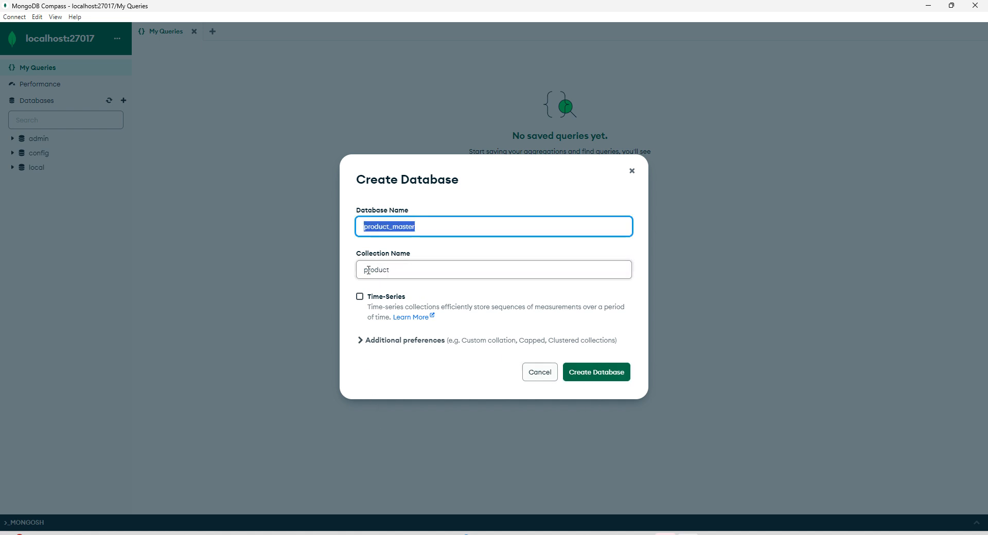
{"action": "left_click_drag", "start_coordinate": [365, 270], "coordinate": [431, 272]}
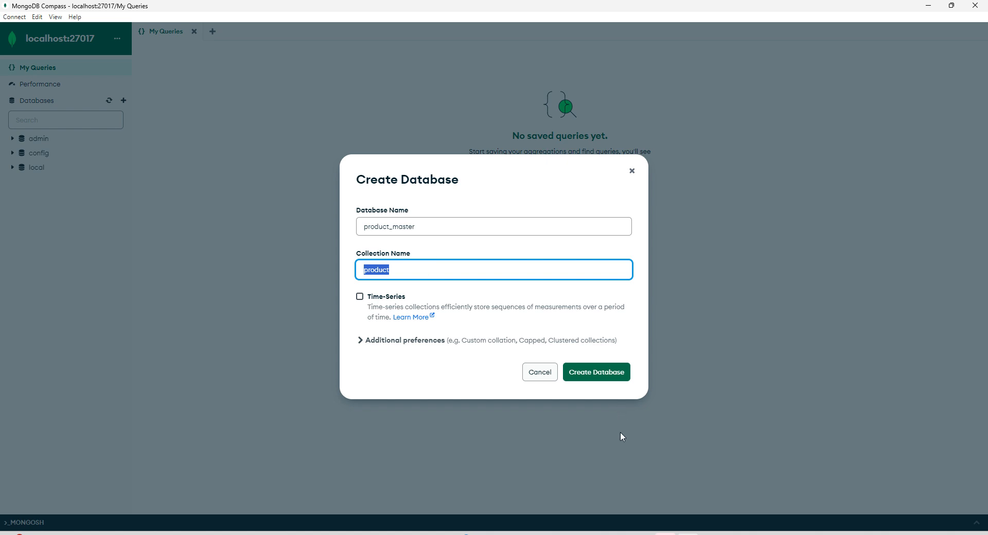
{"action": "left_click", "coordinate": [595, 376]}
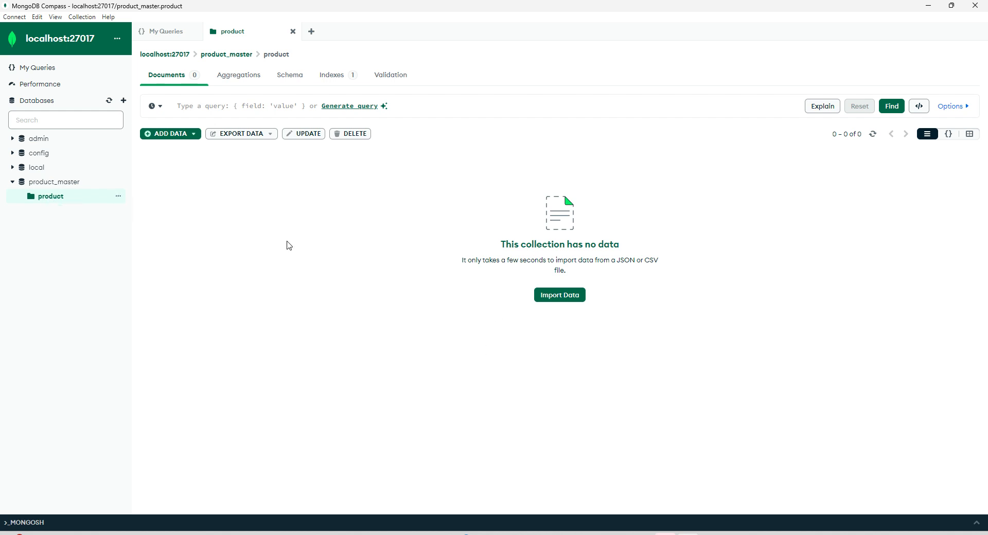
- Start a new document in the product collection with "productId":1 and "name":"user1" below the _id object
{"action": "left_click", "coordinate": [171, 135]}
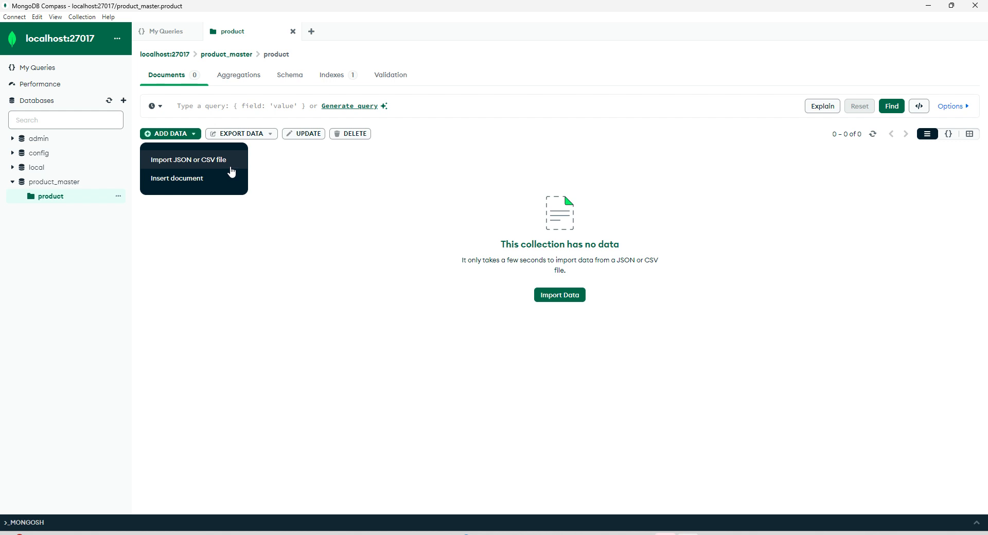
{"action": "left_click", "coordinate": [182, 184]}
{"action": "left_click", "coordinate": [421, 271]}
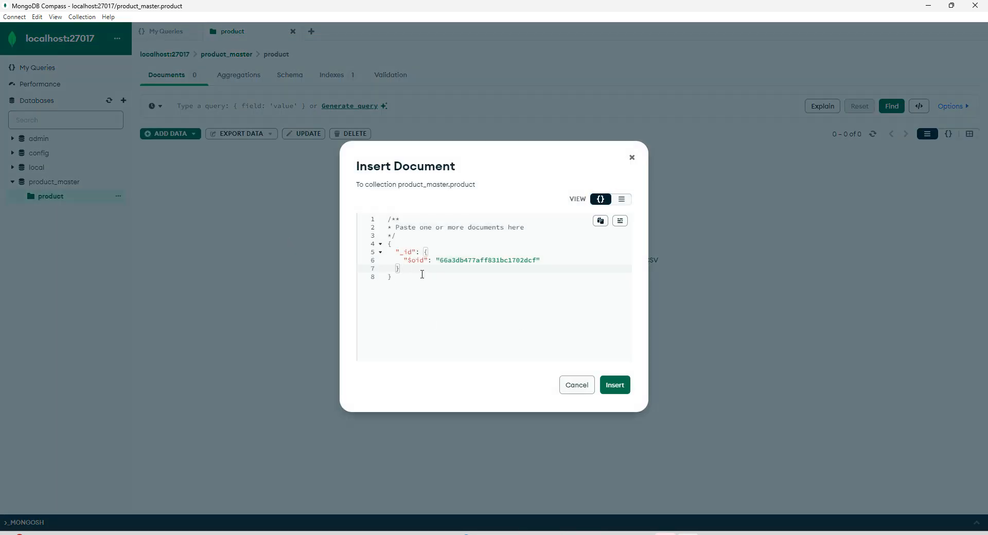
{"action": "key", "text": "Return"}
{"action": "type", "text": "product"}
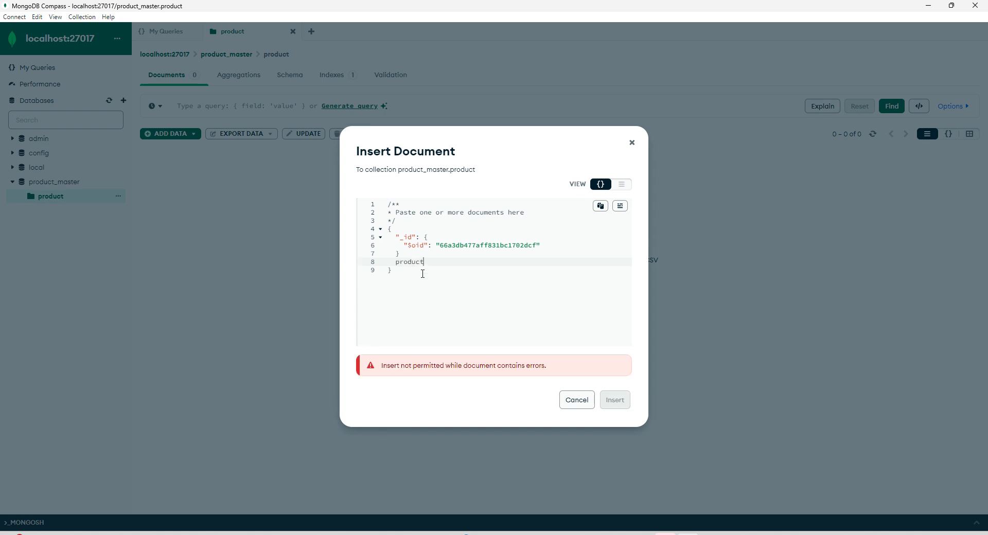
{"action": "type", "text": "Id\":1,\"name\":\"user1\","}
- Add "category":"Catogory1" and "brand":"BRD1" to the first product document
{"action": "type", "text": "category"}
{"action": "type", "text": ":\""}
{"action": "key", "text": "BackSpace"}
{"action": "key", "text": "BackSpace"}
{"action": "type", "text": "\":\"Catog"}
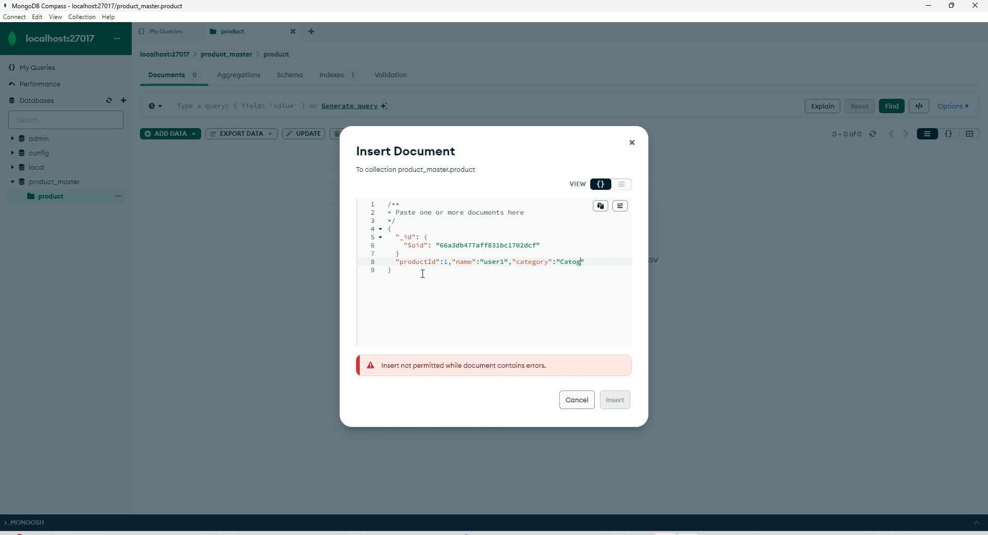
{"action": "type", "text": "ory1\",\"brand\""}
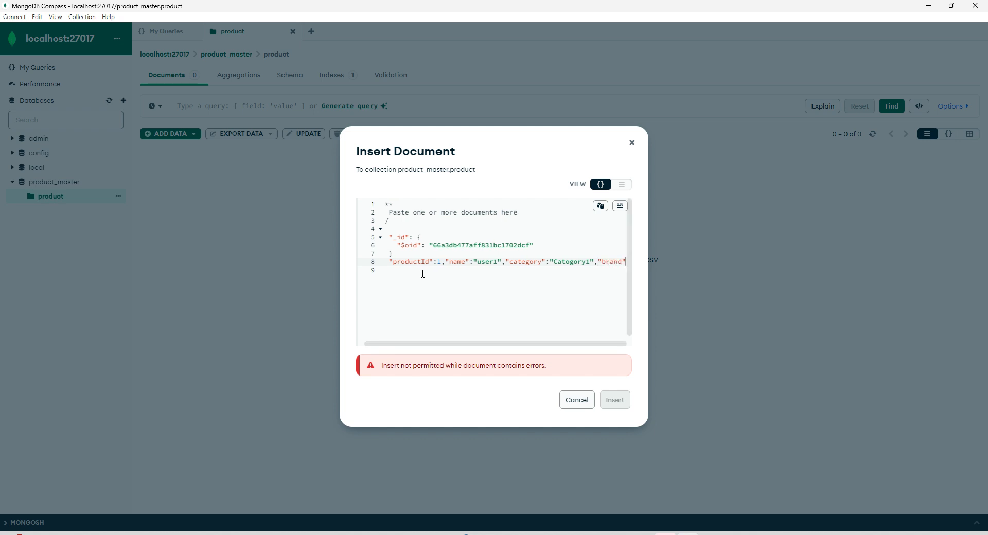
{"action": "type", "text": ":\"BR"}
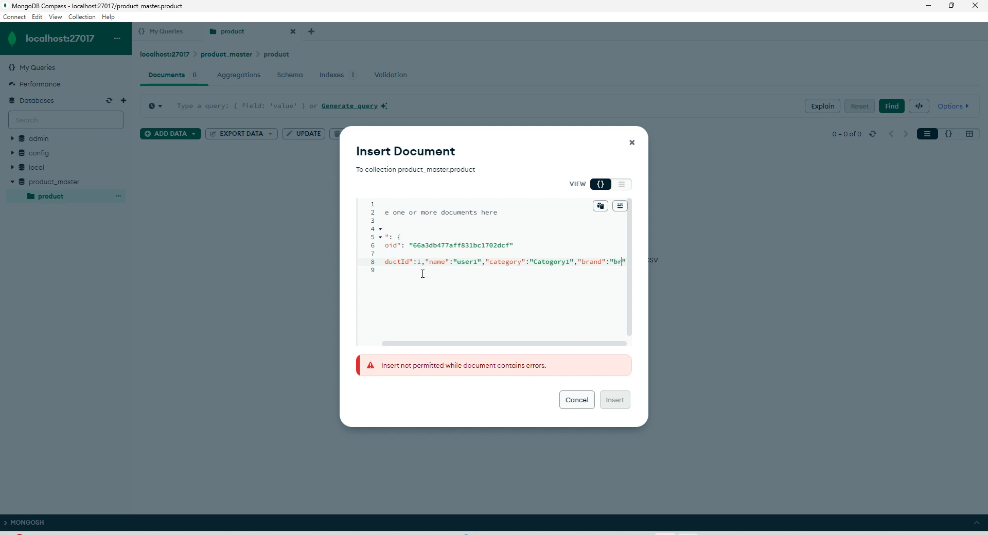
{"action": "type", "text": "D"}
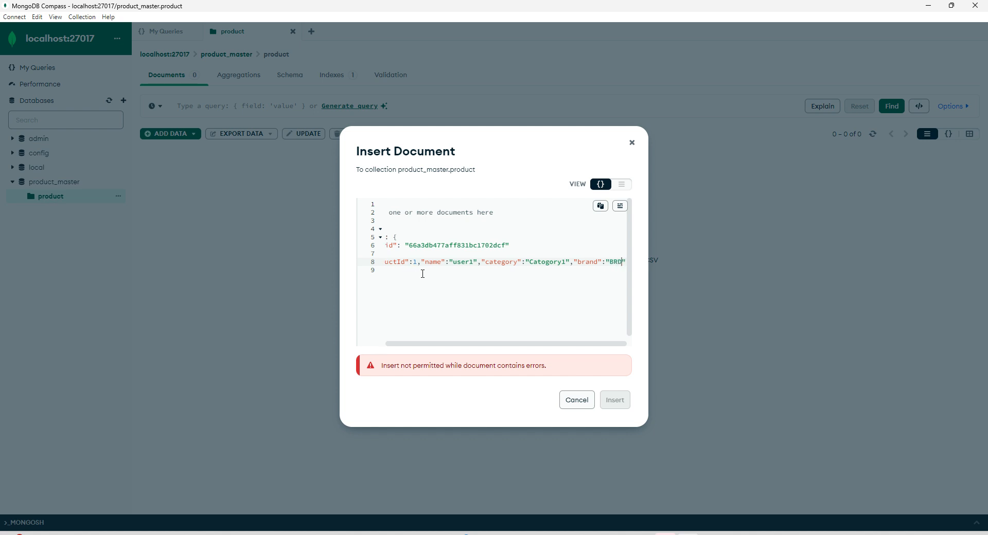
{"action": "type", "text": "1"}
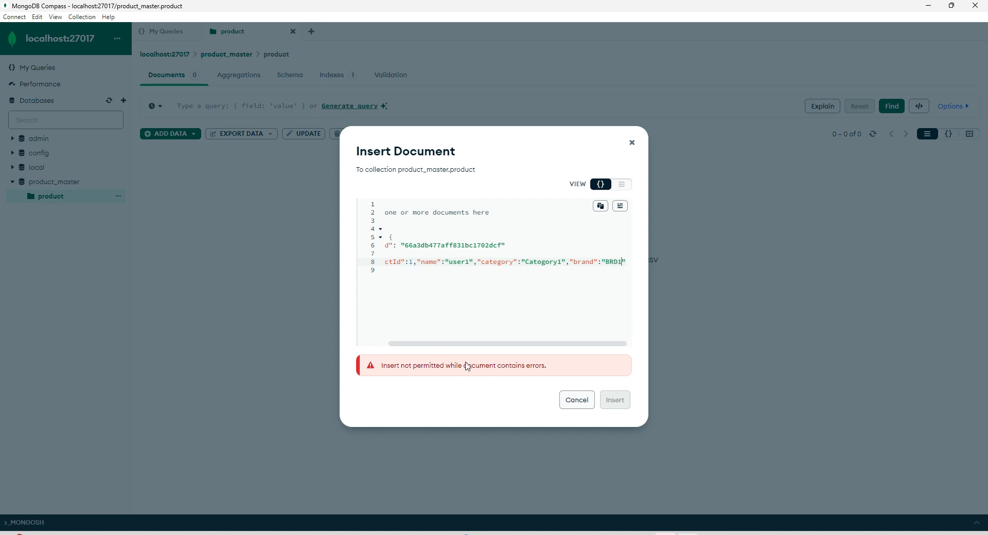
- Add the missing comma after the _id object and insert the document into the product collection
{"action": "left_click_drag", "start_coordinate": [483, 345], "coordinate": [442, 347]}
{"action": "left_click", "coordinate": [439, 256]}
{"action": "type", "text": ","}
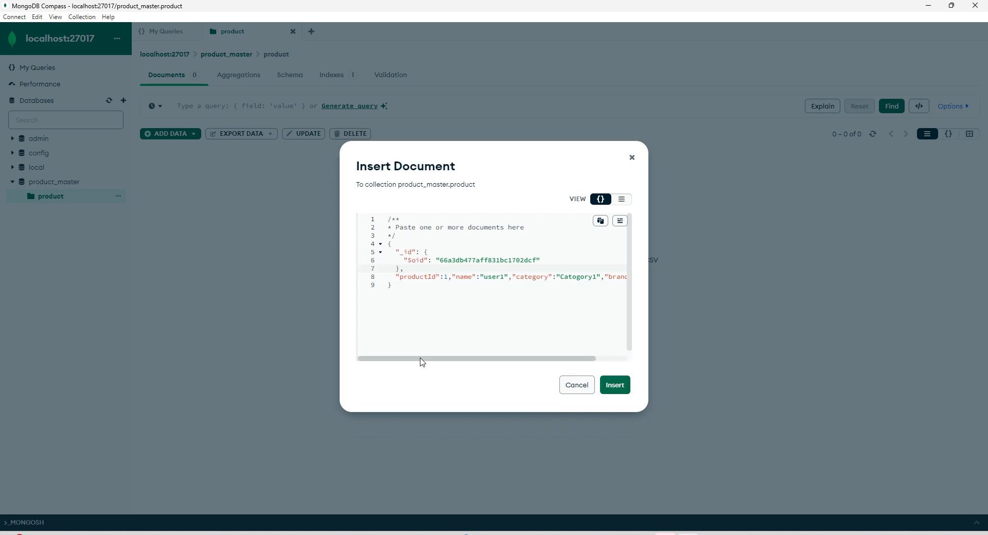
{"action": "left_click_drag", "start_coordinate": [419, 362], "coordinate": [452, 363]}
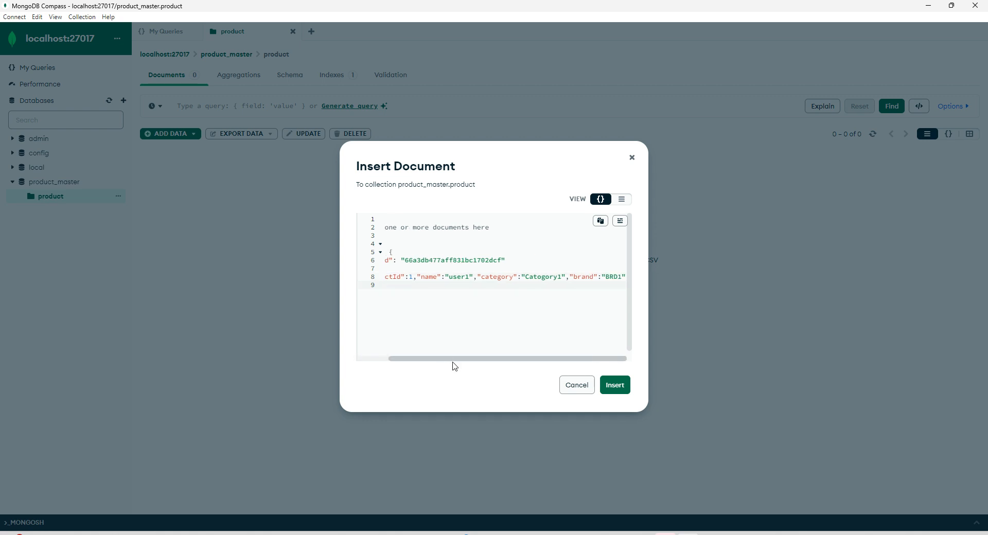
{"action": "left_click", "coordinate": [616, 386]}
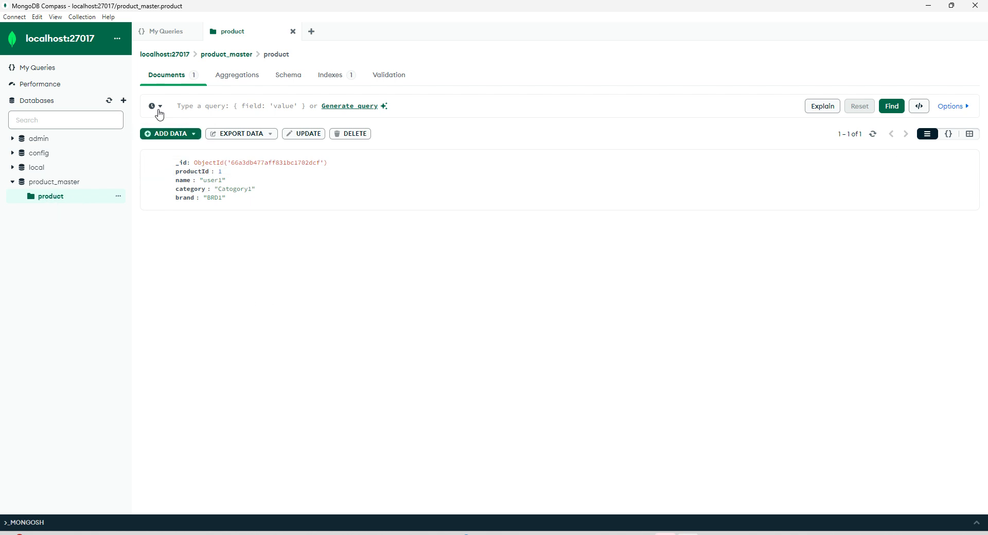
- Start a second document in the product collection with a comma after the _id object, "productId":2 and "name":"USER2"
{"action": "left_click", "coordinate": [188, 139]}
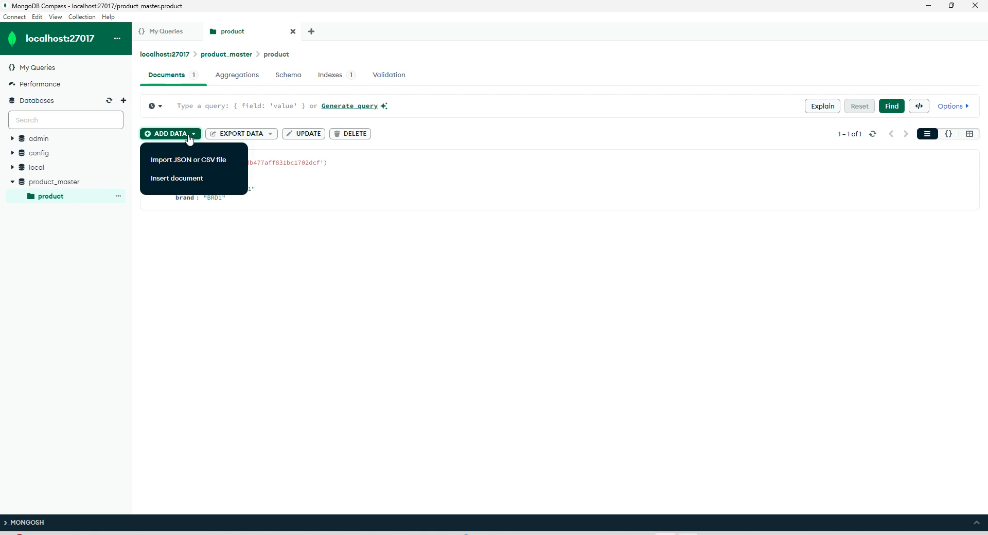
{"action": "left_click", "coordinate": [178, 179]}
{"action": "left_click", "coordinate": [408, 269]}
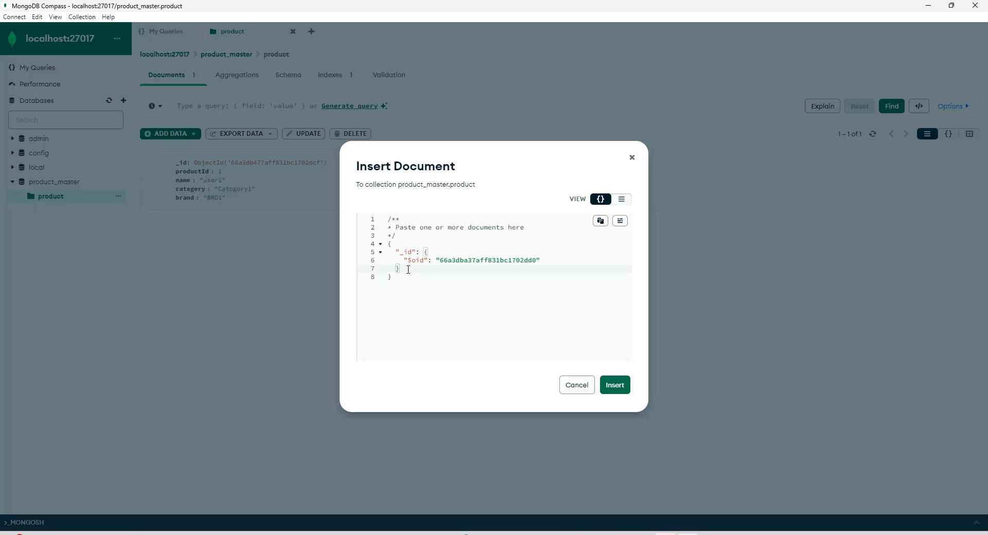
{"action": "type", "text": ",   "}
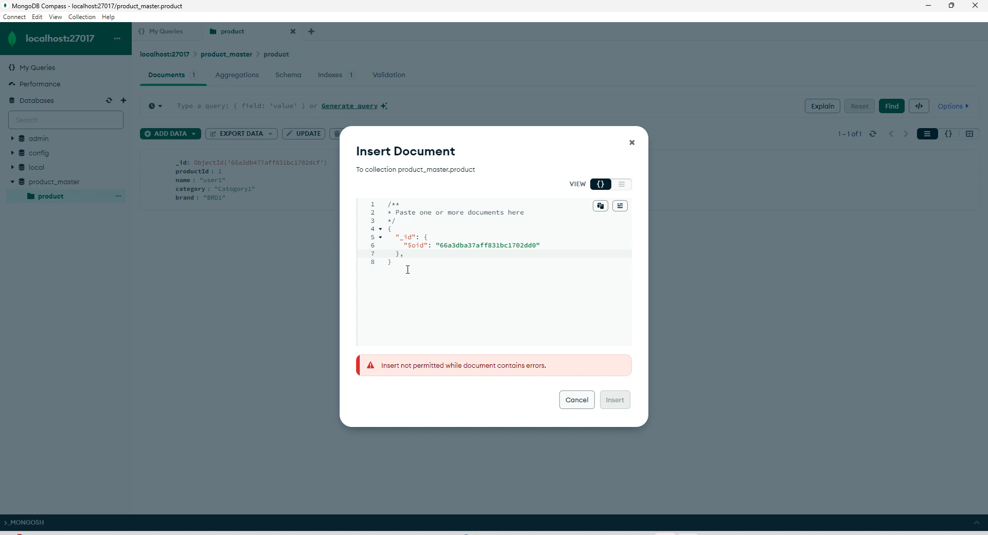
{"action": "type", "text": "productId\"2,\"name\":\"CAT"}
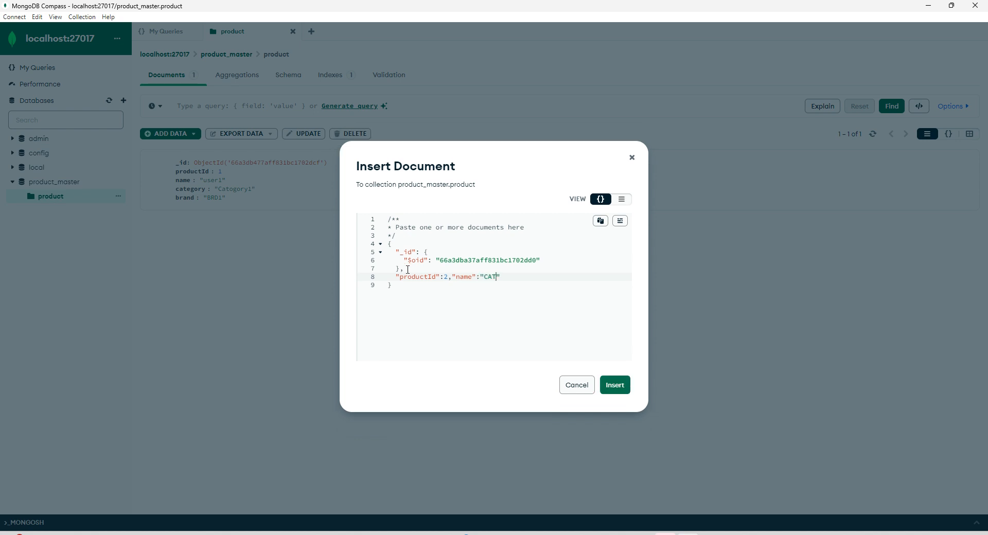
{"action": "type", "text": "2"}
{"action": "key", "text": "BackSpace"}
{"action": "key", "text": "BackSpace"}
{"action": "key", "text": "BackSpace"}
{"action": "key", "text": "BackSpace"}
{"action": "type", "text": "USER"}
{"action": "type", "text": "2"}
- Set the second product document's "name" to "USER2" and add "category":"Cat2"
{"action": "type", "text": "C"}
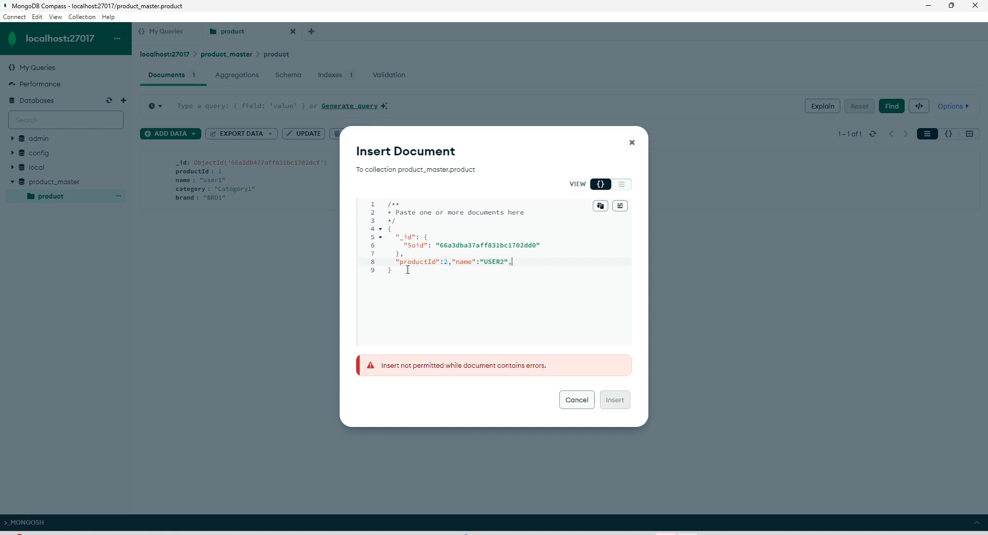
{"action": "type", "text": "\"category"}
{"action": "key", "text": "BackSpace"}
{"action": "key", "text": "BackSpace"}
{"action": "type", "text": "\"Ct"}
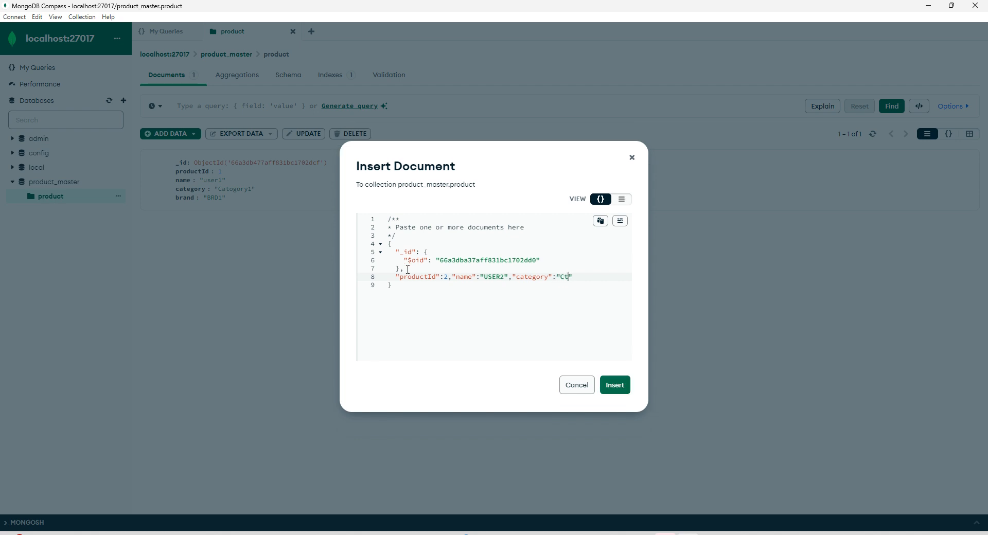
{"action": "key", "text": "BackSpace"}
{"action": "type", "text": "at2\""}
- Add "brand":"BRD2" to the second product document and insert it into the product collection
{"action": "type", "text": ",\"brand\""}
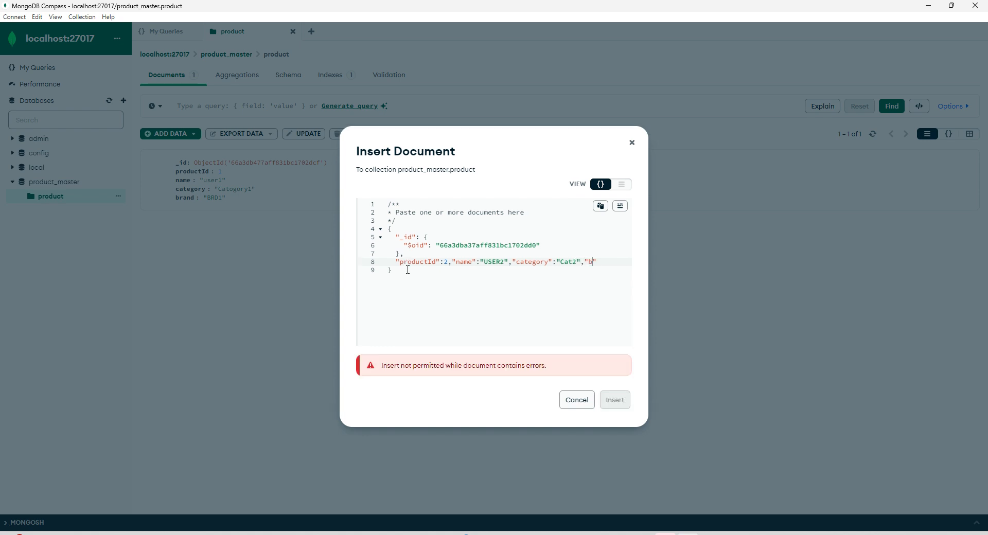
{"action": "type", "text": ":\"BR"}
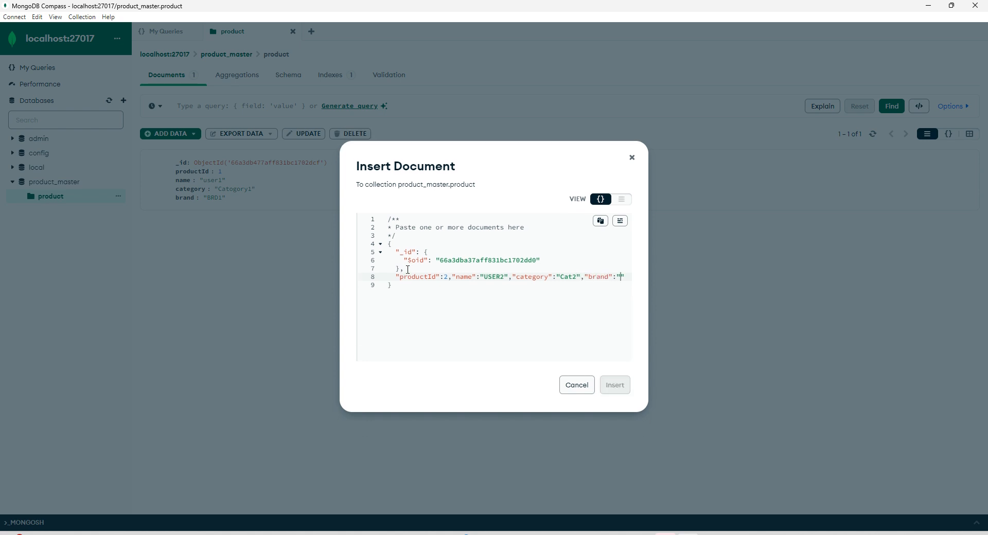
{"action": "type", "text": "D"}
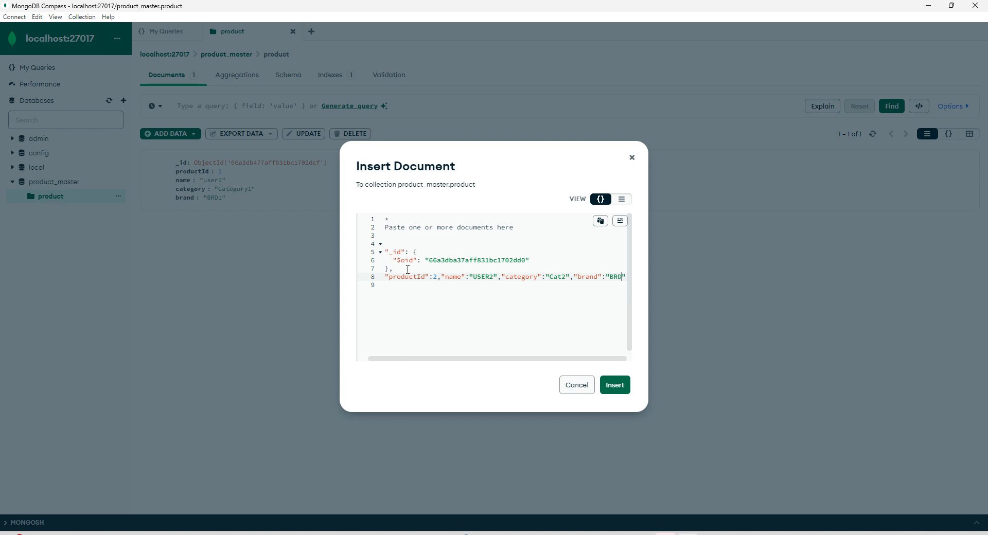
{"action": "type", "text": "2"}
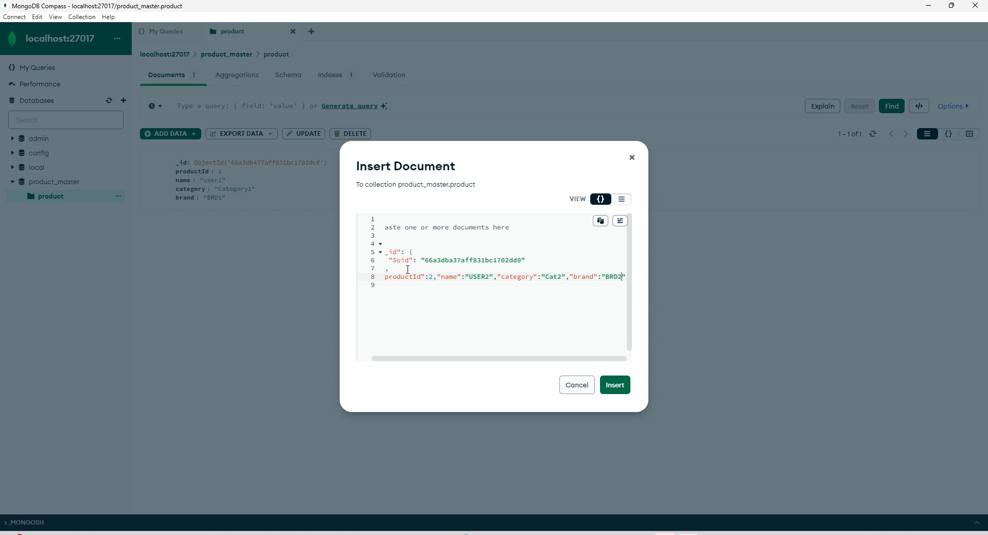
{"action": "left_click", "coordinate": [616, 386]}
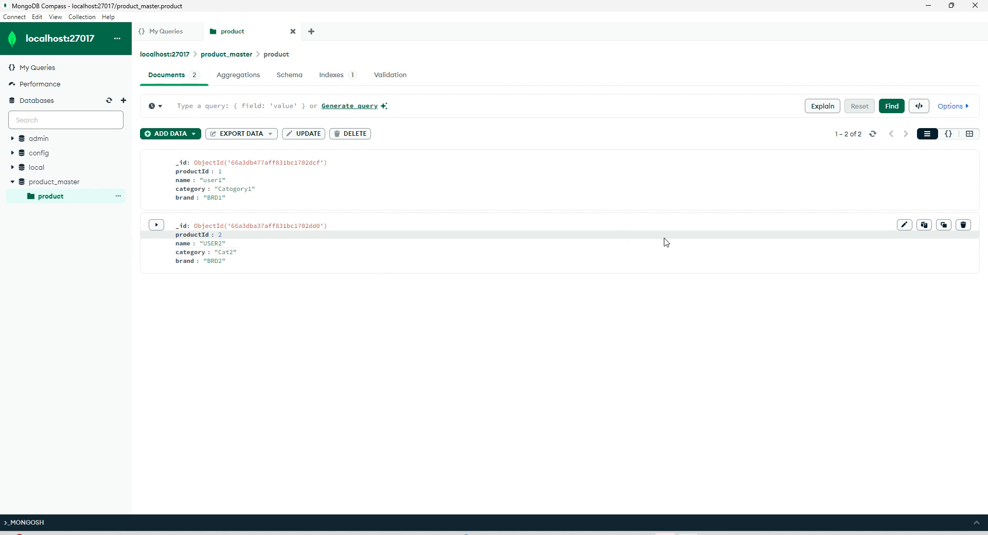
- Edit the document with productId 2 and change its name to "customer2"
{"action": "left_click", "coordinate": [904, 226]}
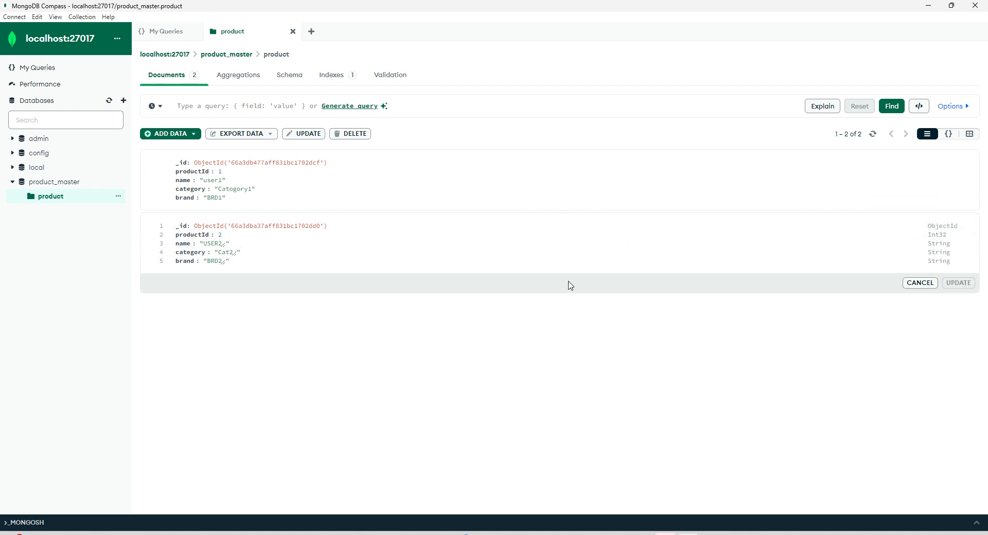
{"action": "left_click", "coordinate": [218, 244]}
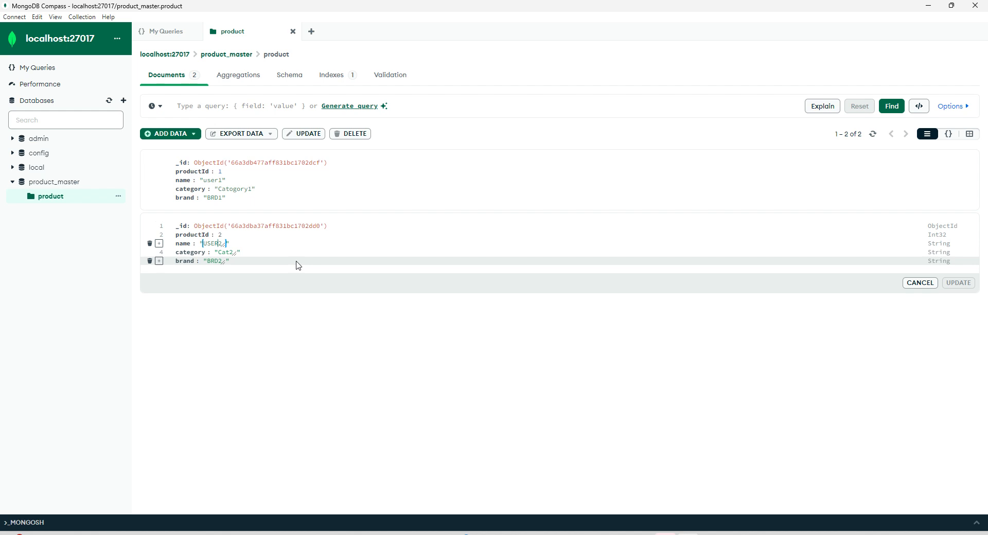
{"action": "key", "text": "BackSpace"}
{"action": "key", "text": "BackSpace"}
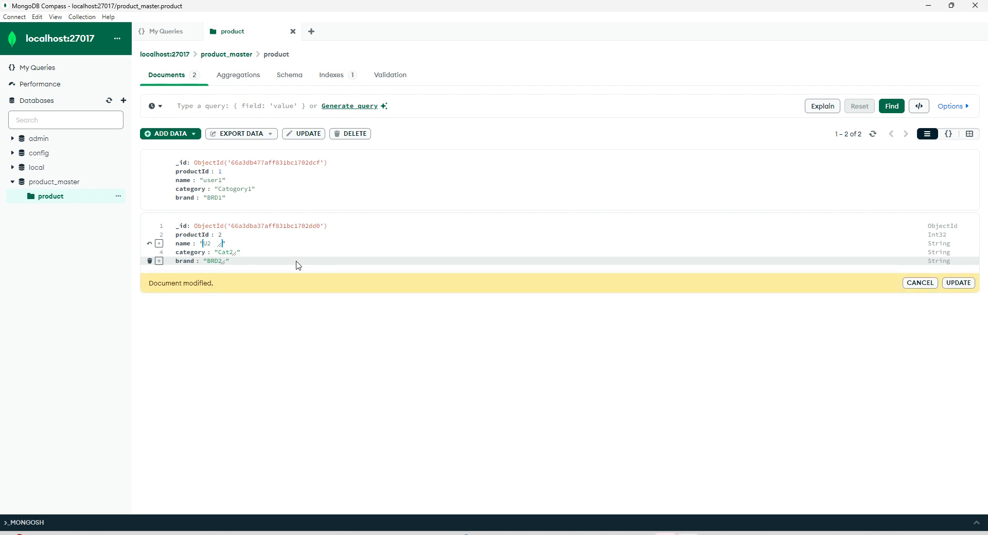
{"action": "type", "text": "customer"}
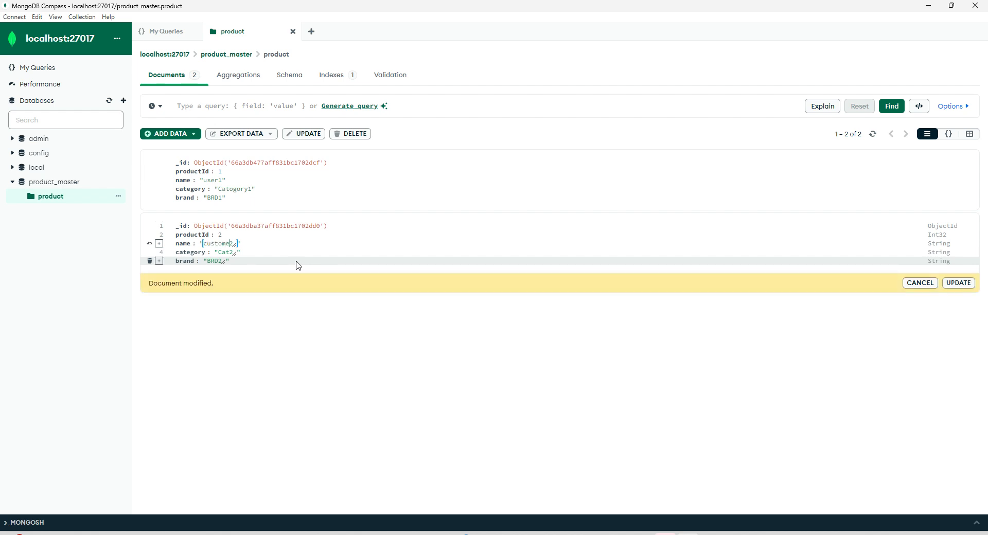
- Change the category of the productId 2 document to "basic" and save the document update
{"action": "left_click", "coordinate": [226, 253]}
{"action": "key", "text": "BackSpace"}
{"action": "type", "text": "basic"}
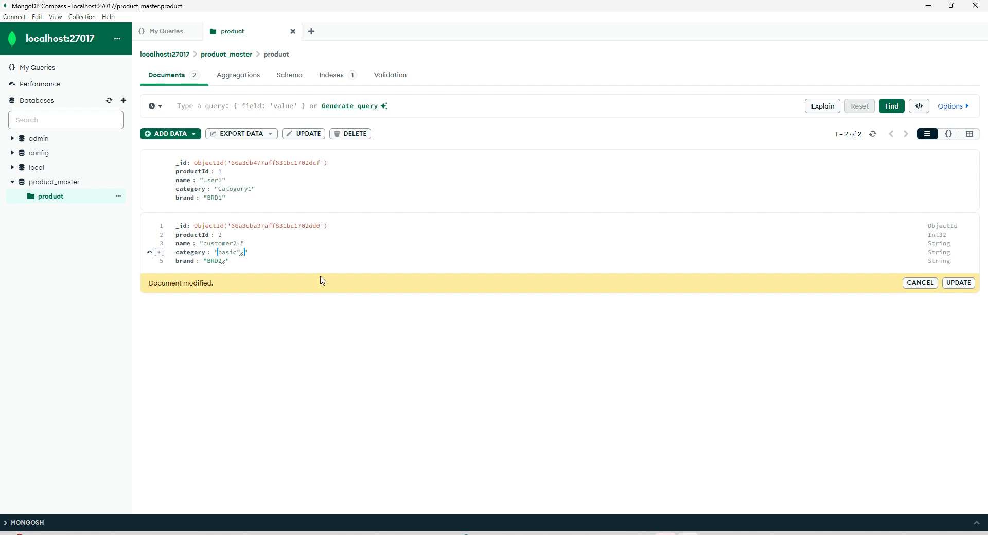
{"action": "key", "text": "BackSpace"}
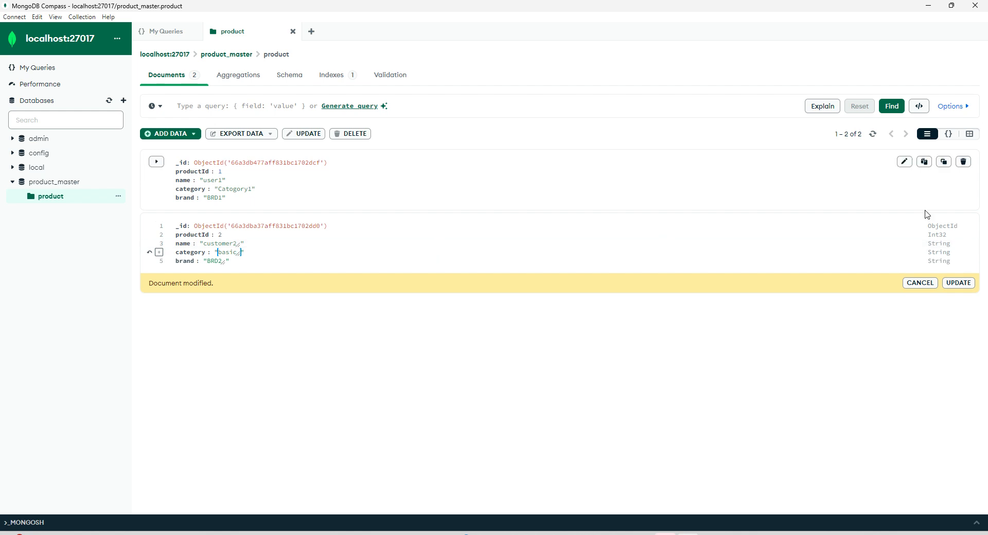
{"action": "left_click", "coordinate": [958, 283]}
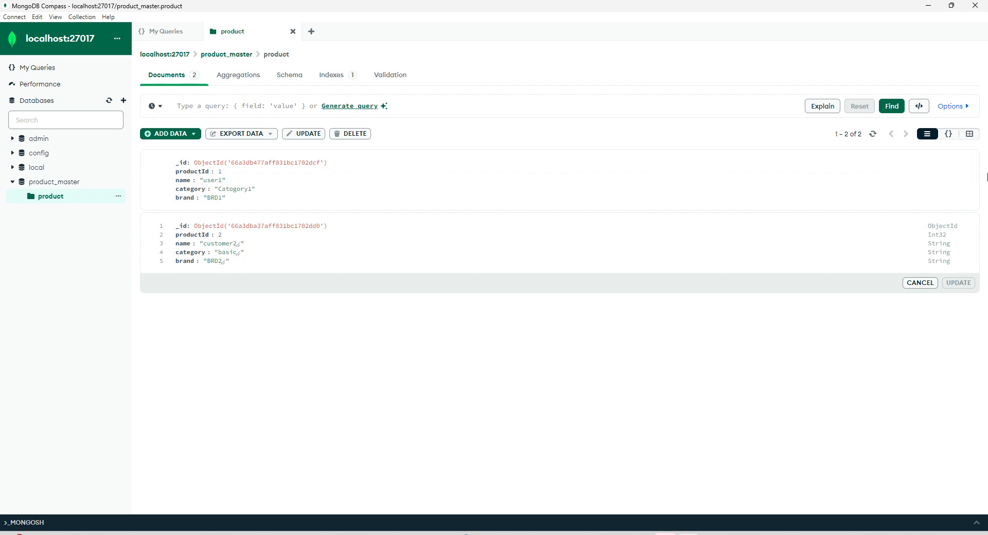
- Delete the document with productId 1 from the product collection and collapse the product_master database
{"action": "left_click", "coordinate": [964, 162]}
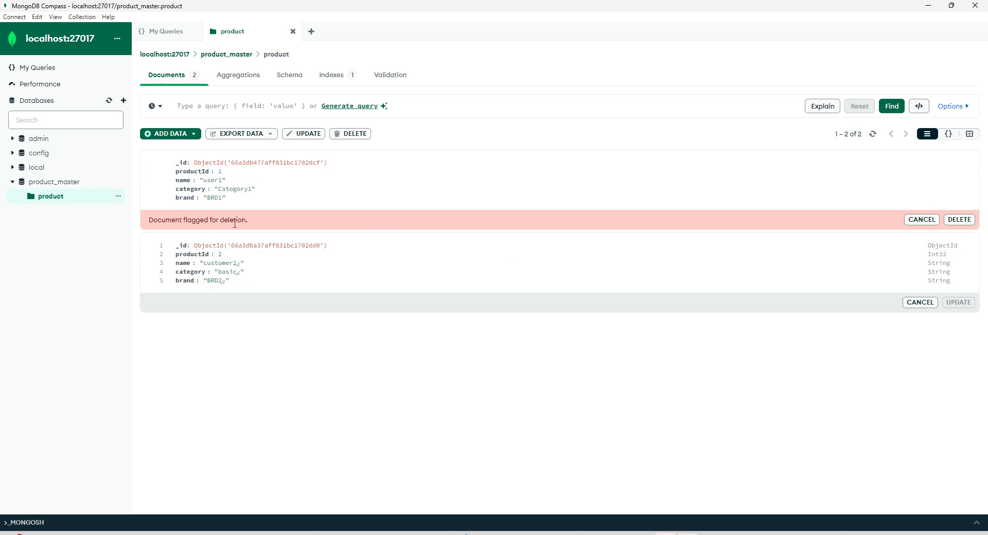
{"action": "left_click", "coordinate": [969, 225]}
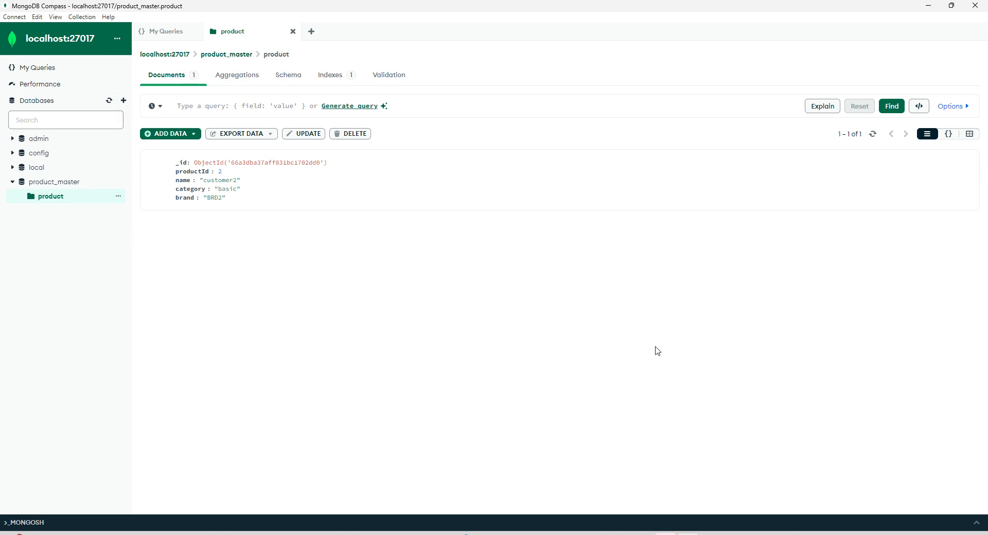
{"action": "left_click", "coordinate": [12, 183]}
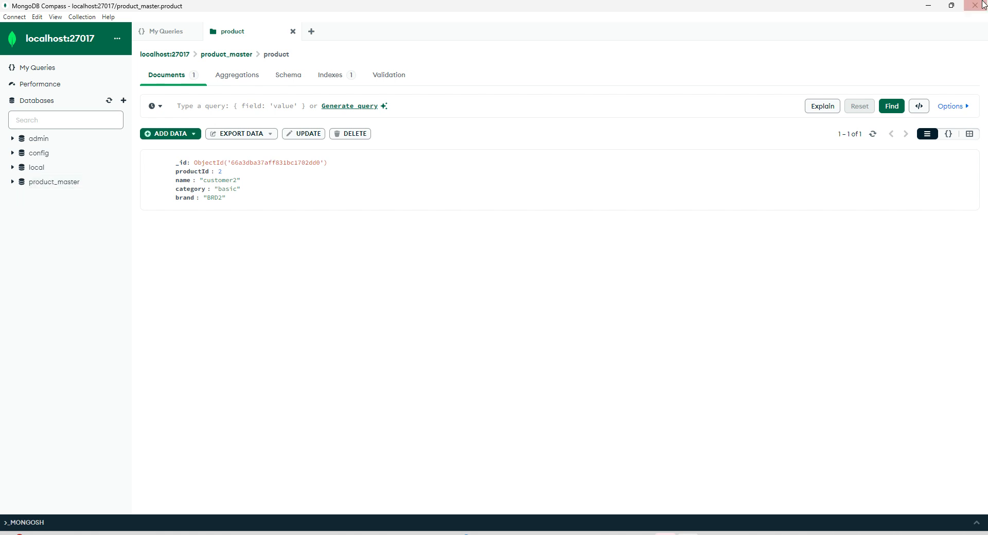
- Minimize MongoDB Compass and finish the completed MongoDB 7.0.12 setup wizard
{"action": "left_click", "coordinate": [932, 9]}
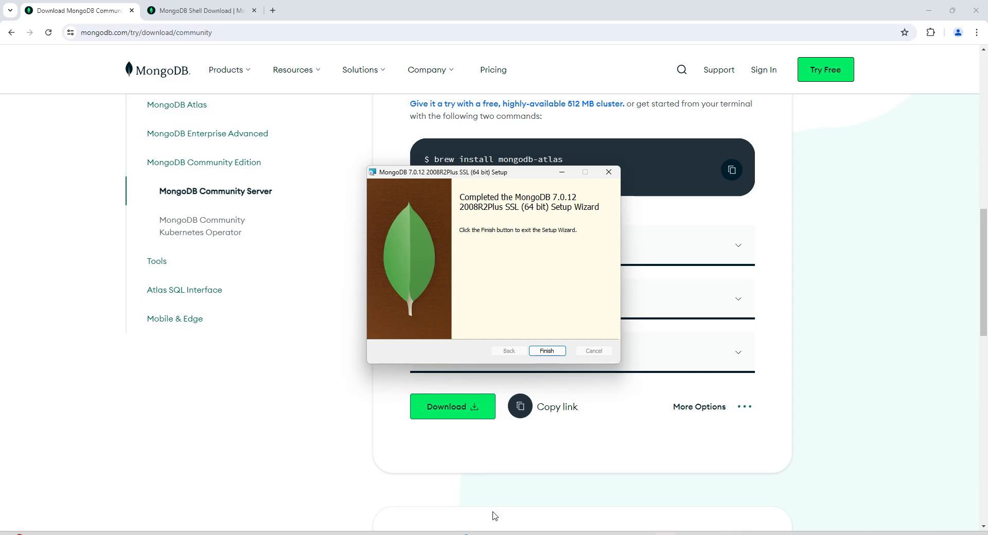
{"action": "left_click", "coordinate": [547, 352]}
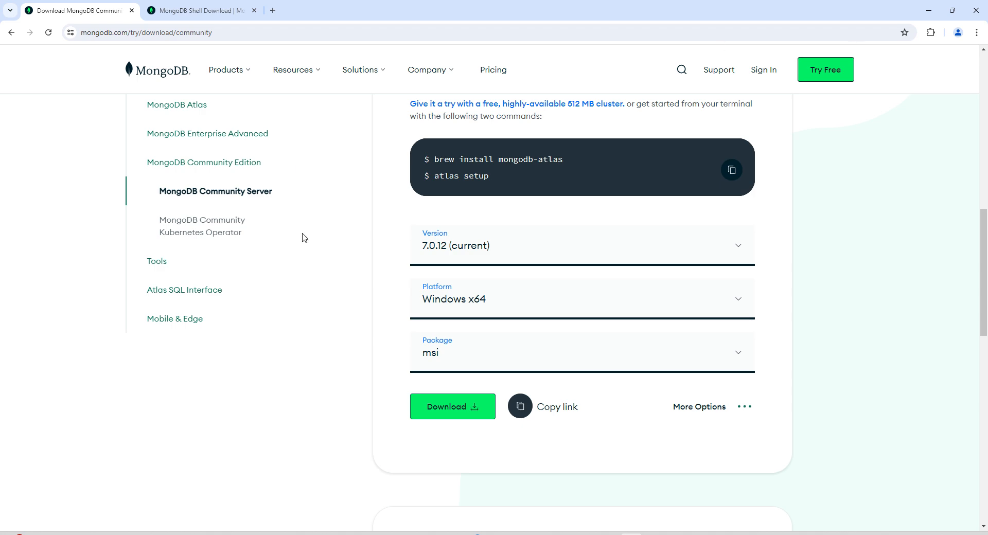
{"action": "scroll", "coordinate": [243, 137], "scroll_direction": "up", "scroll_amount": 3}
{"action": "scroll", "coordinate": [275, 210], "scroll_direction": "down", "scroll_amount": 2}
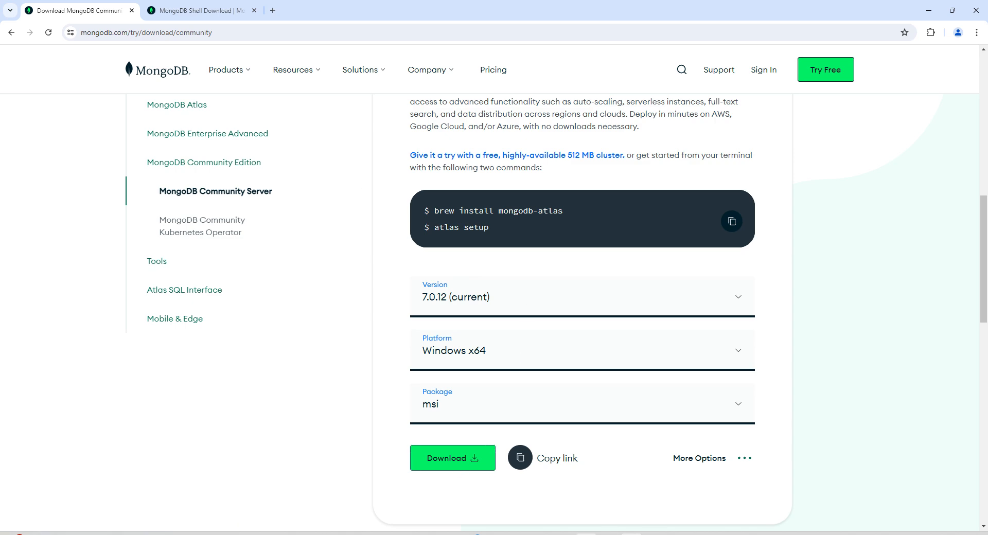
- Switch to File Explorer, look at the mongosh-2.2.12-win32-x64 archive in Downloads, and minimize the window
{"action": "key", "text": "alt+Tab"}
{"action": "left_click", "coordinate": [138, 107]}
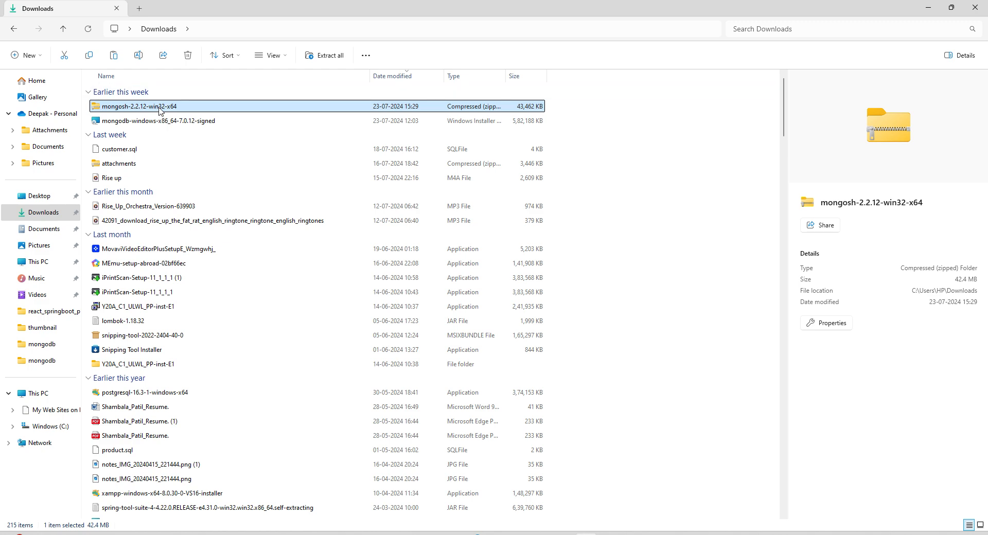
{"action": "right_click", "coordinate": [159, 109]}
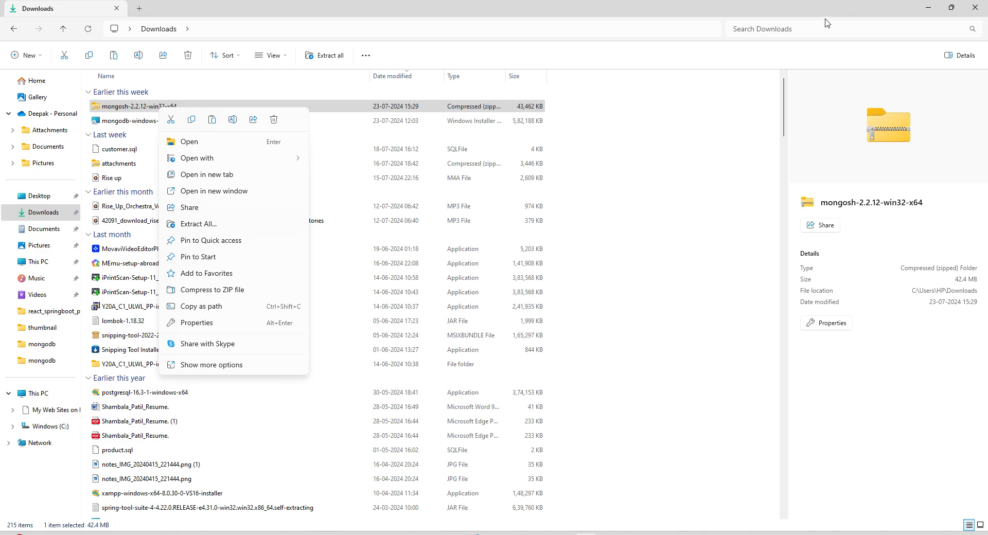
{"action": "left_click", "coordinate": [963, 5]}
{"action": "left_click", "coordinate": [923, 9]}
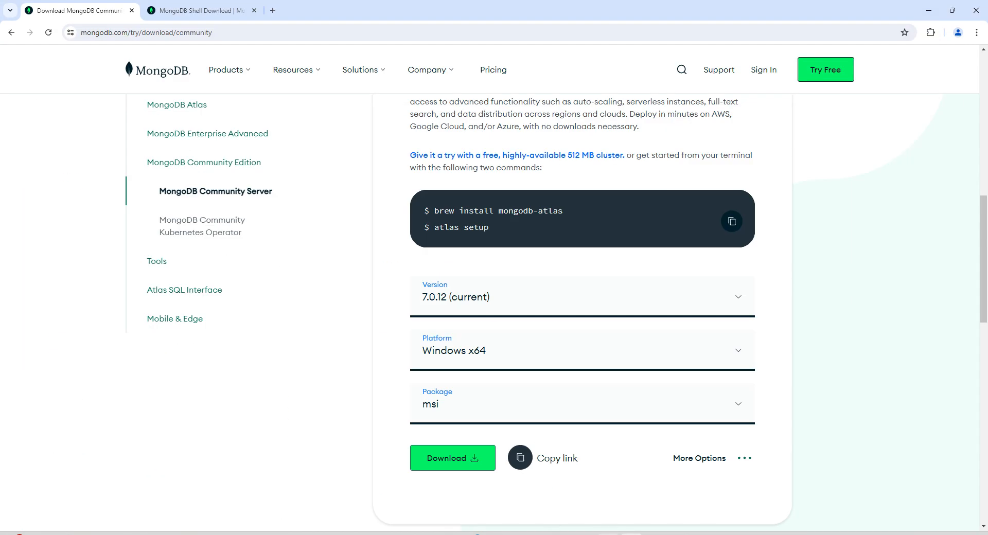
- Return to File Explorer and open the Program Files folder on the Windows (C:) drive
{"action": "left_click", "coordinate": [587, 534]}
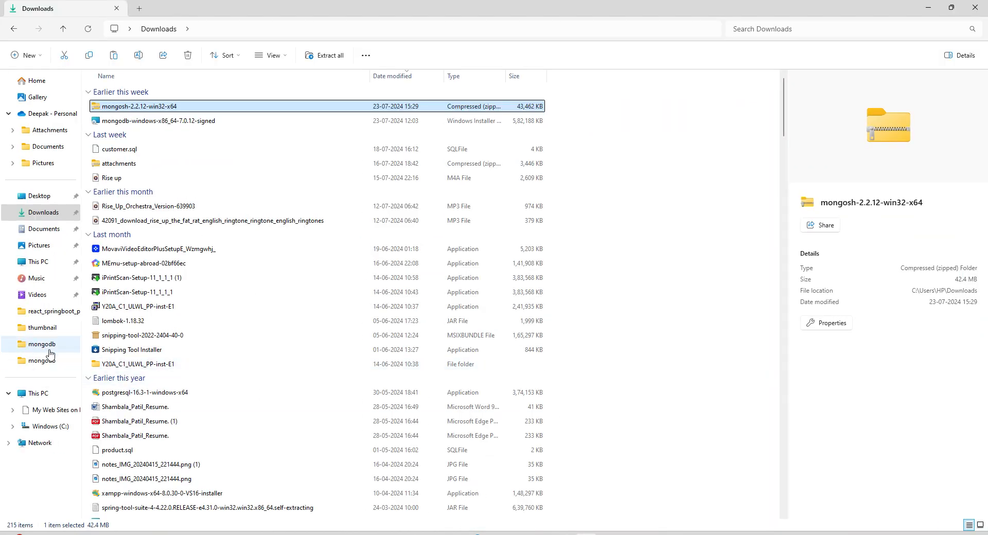
{"action": "left_click", "coordinate": [49, 427]}
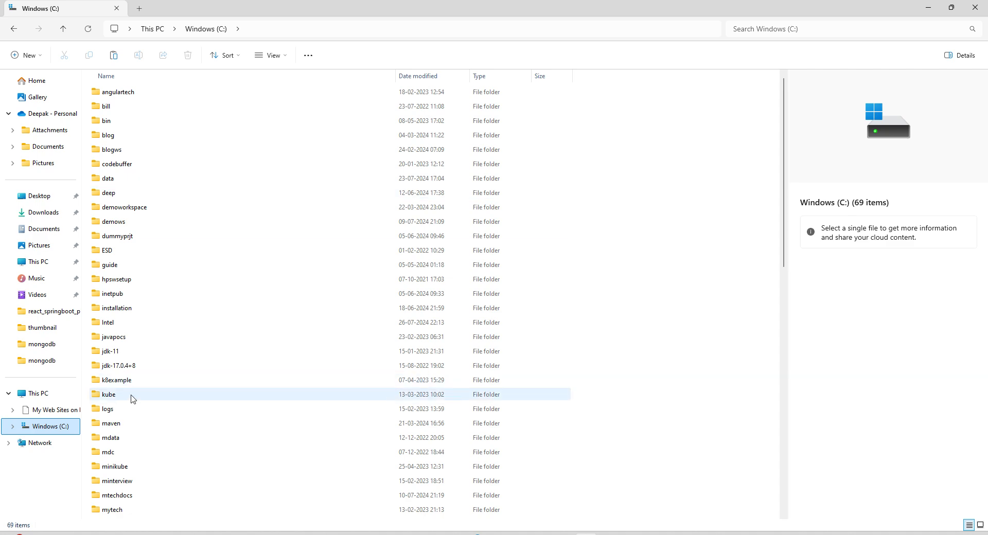
{"action": "scroll", "coordinate": [132, 463], "scroll_direction": "down", "scroll_amount": 3}
{"action": "left_click", "coordinate": [130, 441]}
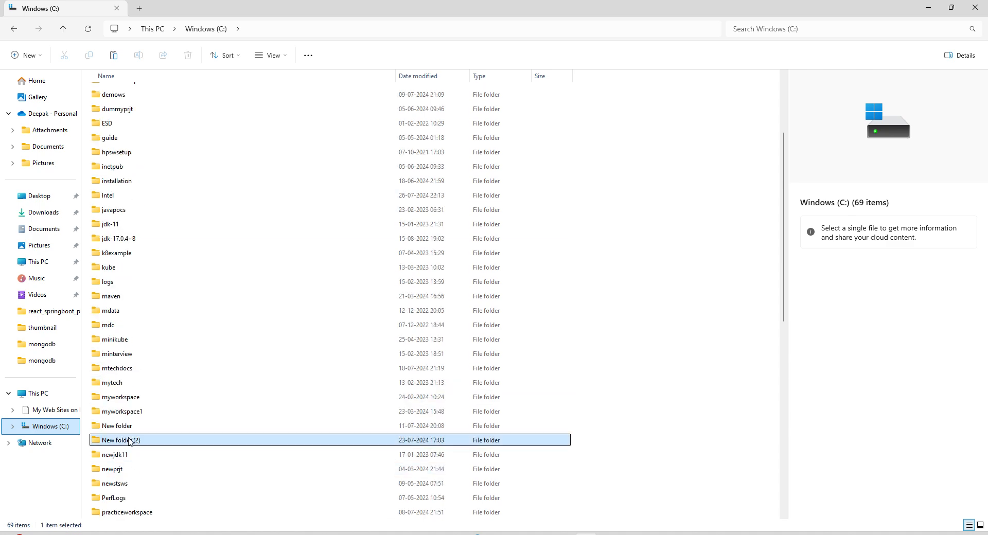
{"action": "left_click", "coordinate": [131, 498]}
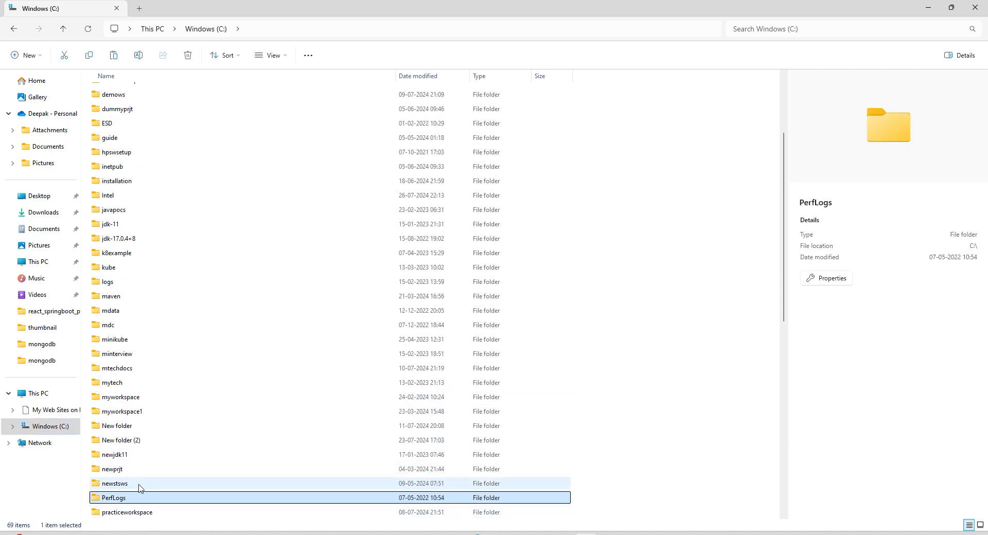
{"action": "scroll", "coordinate": [140, 483], "scroll_direction": "down", "scroll_amount": 4}
{"action": "double_click", "coordinate": [139, 383]}
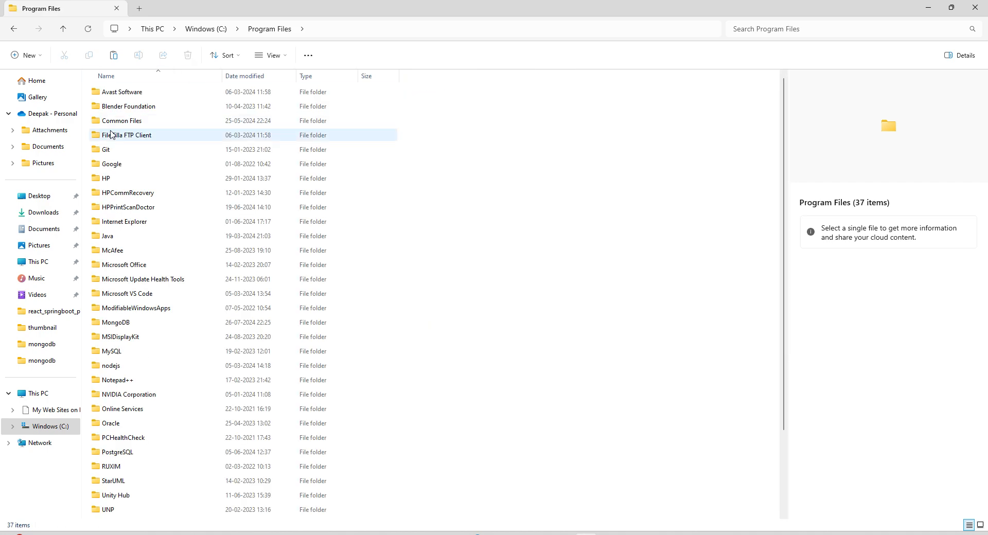
- Find and open the MongoDB folder inside Program Files
{"action": "scroll", "coordinate": [138, 394], "scroll_direction": "down", "scroll_amount": 1}
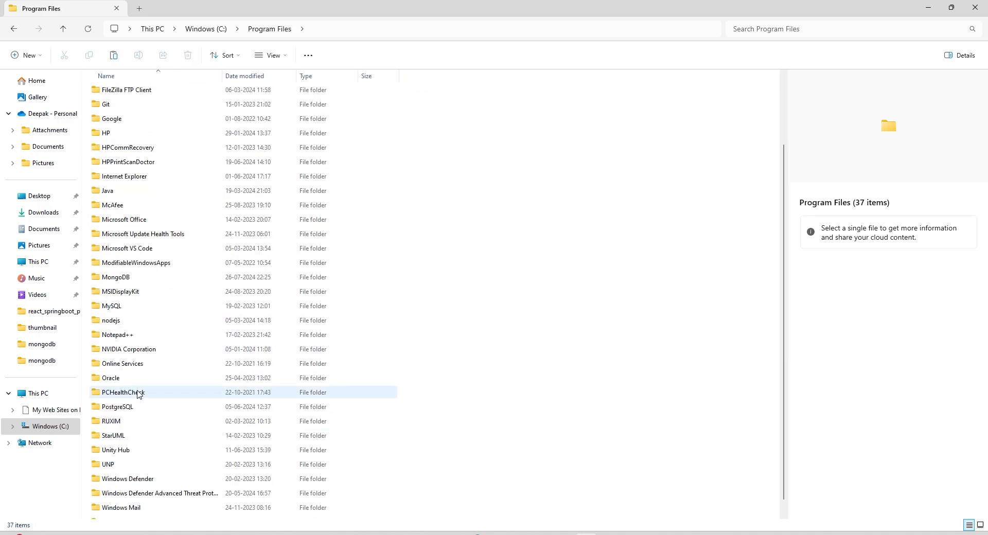
{"action": "scroll", "coordinate": [138, 394], "scroll_direction": "up", "scroll_amount": 1}
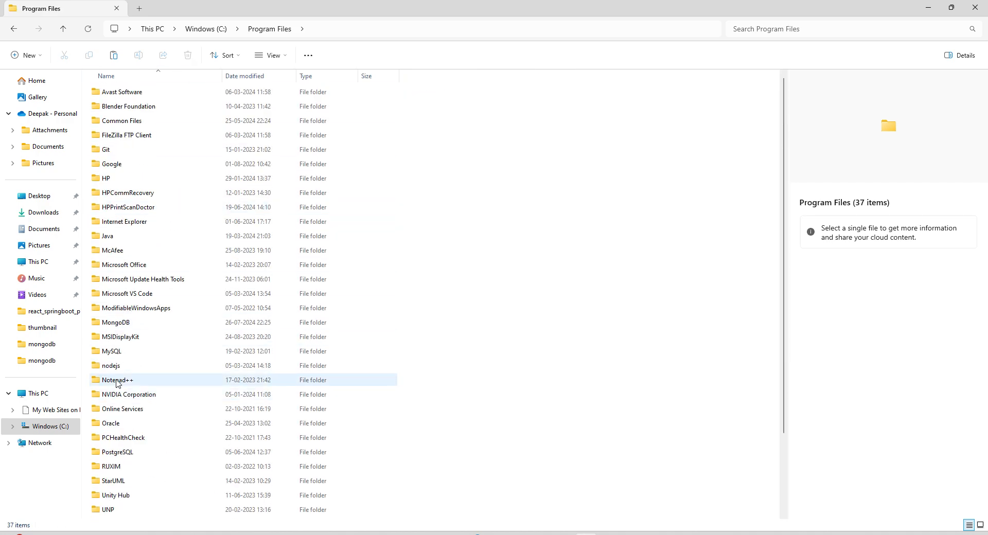
{"action": "left_click", "coordinate": [117, 381]}
{"action": "key", "text": "m"}
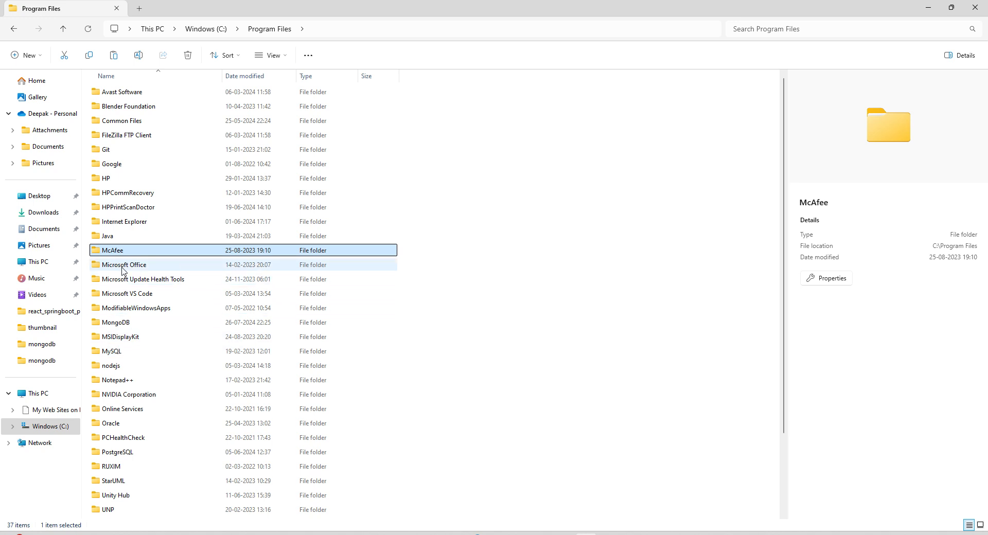
{"action": "double_click", "coordinate": [123, 323]}
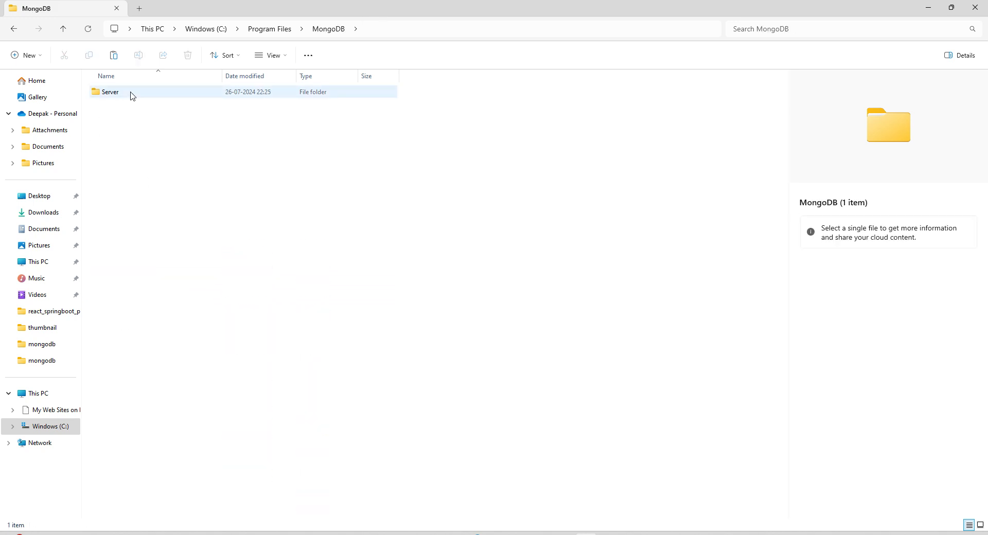
- Restore the File Explorer window with the MongoDB folder to a smaller size and bring it in front of the browser
{"action": "left_click", "coordinate": [951, 7]}
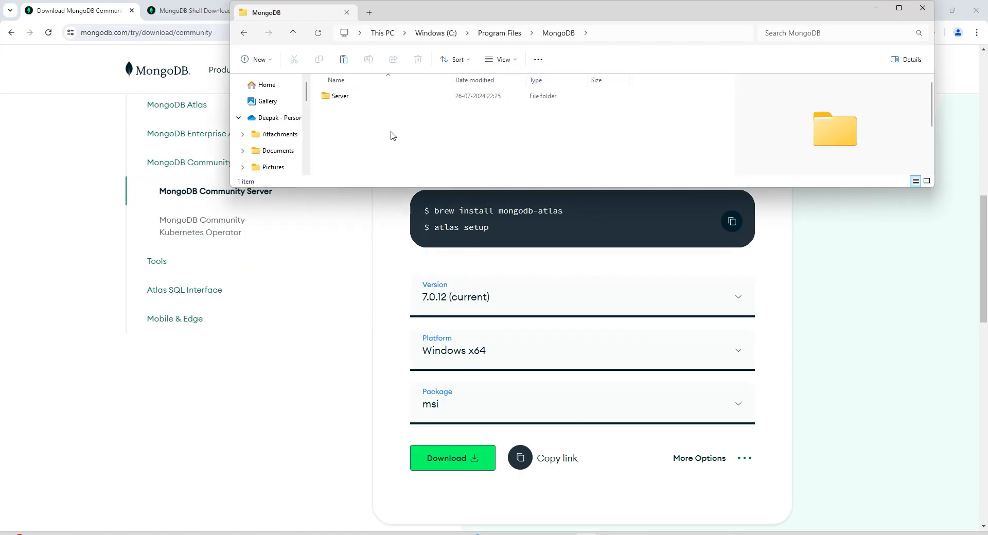
{"action": "left_click", "coordinate": [632, 534]}
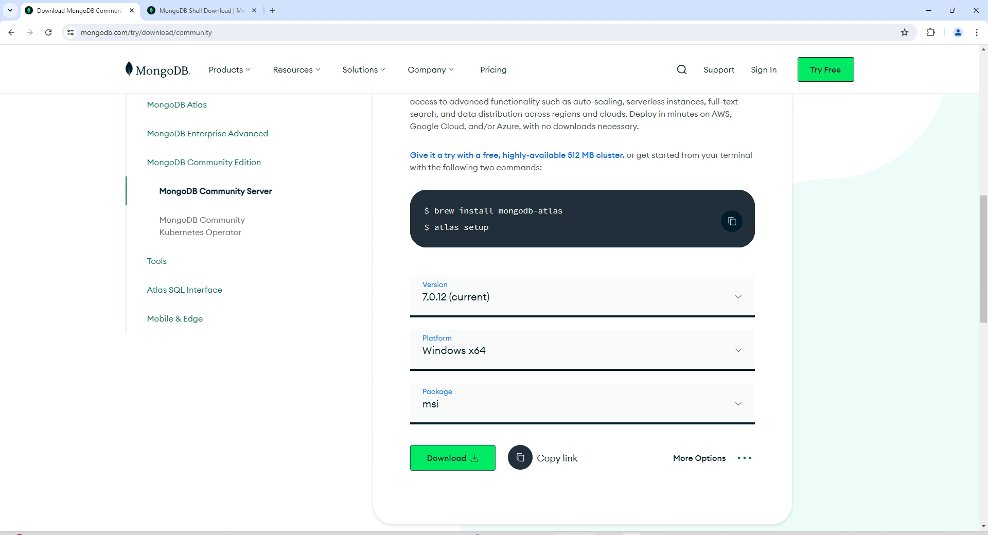
{"action": "left_click", "coordinate": [586, 534]}
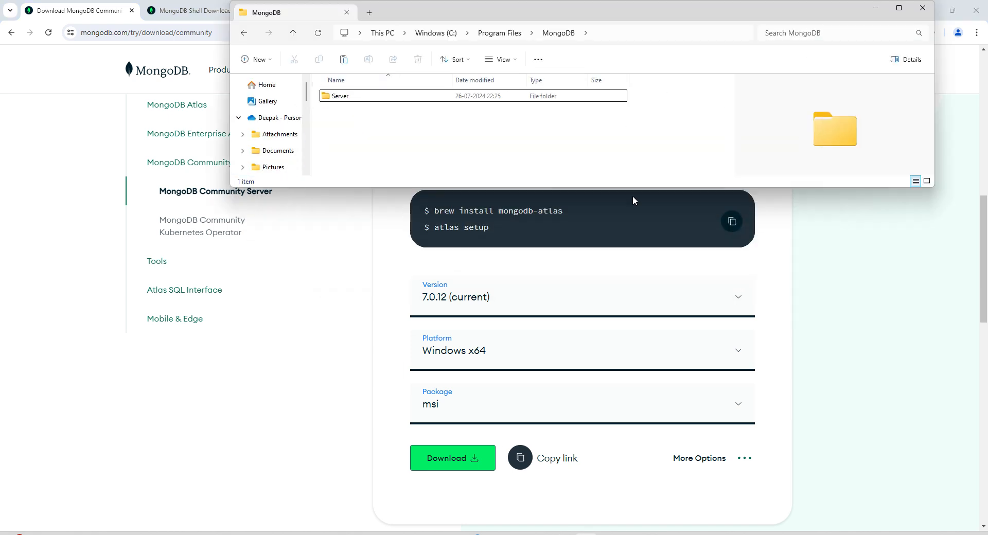
- Extract the mongosh-2.2.12-win32-x64 archive from Downloads into C:\Program Files\MongoDB, granting permission to copy there
{"action": "right_click", "coordinate": [587, 534]}
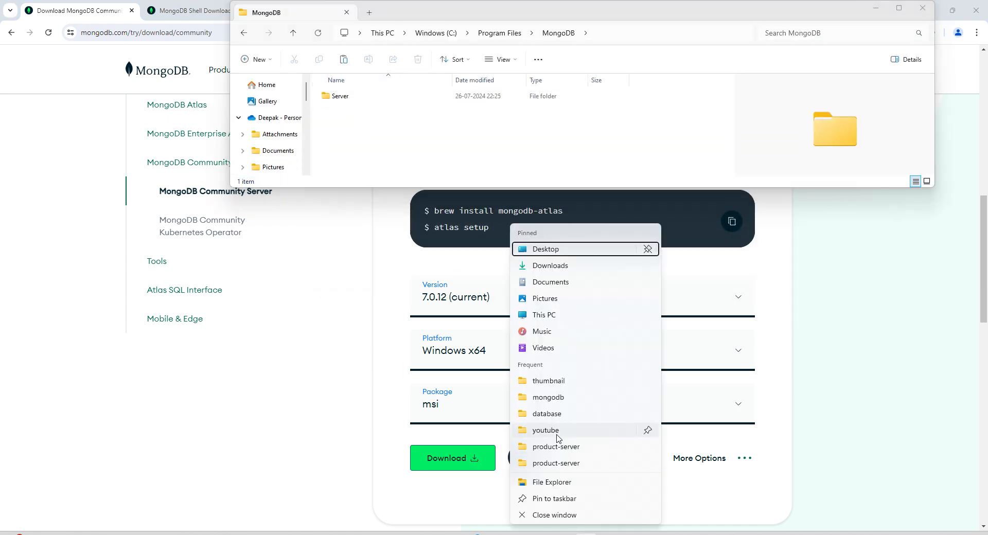
{"action": "left_click", "coordinate": [553, 265]}
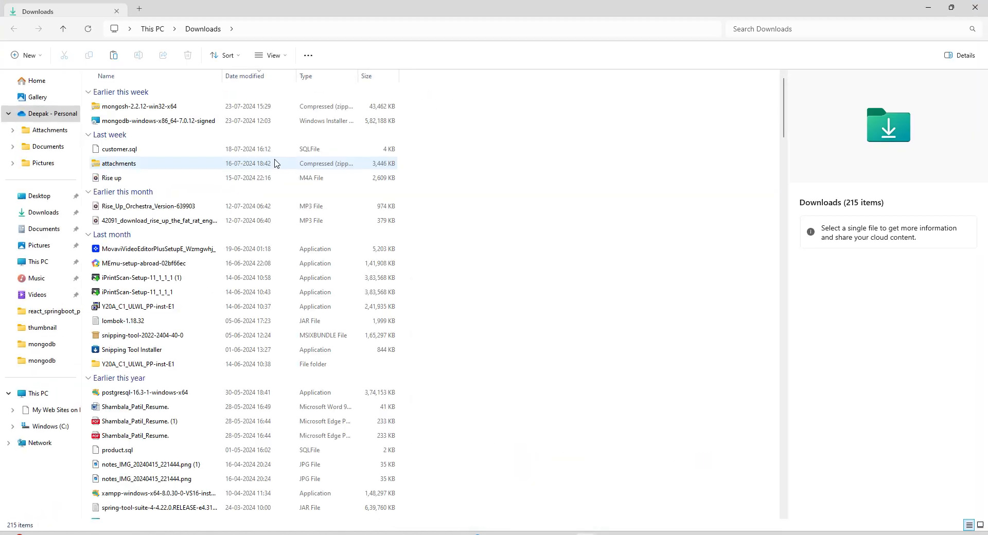
{"action": "right_click", "coordinate": [139, 110]}
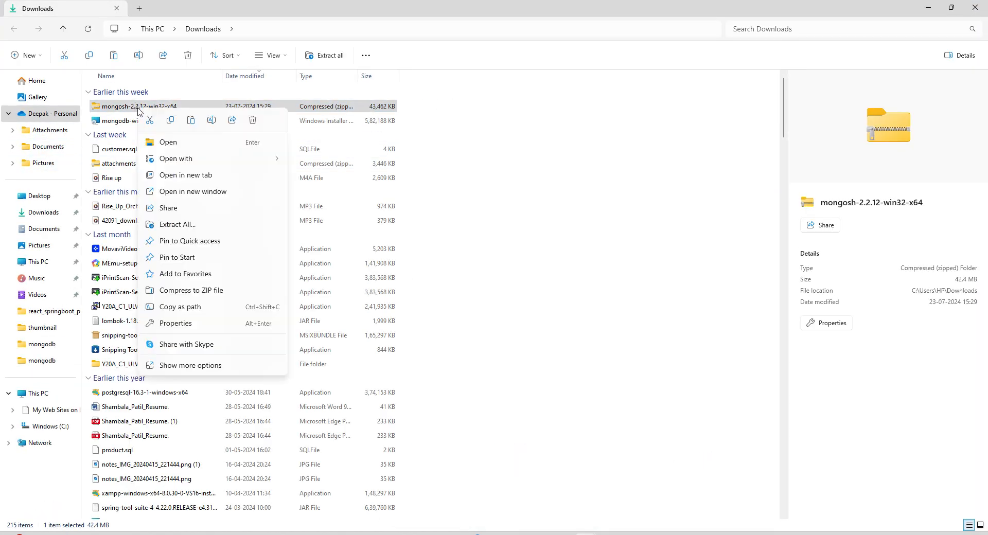
{"action": "left_click", "coordinate": [189, 227]}
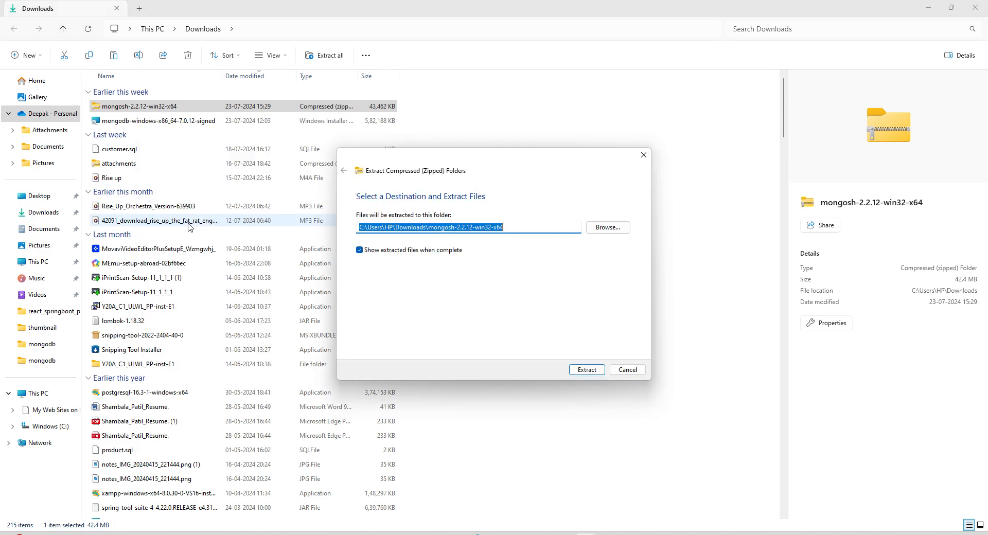
{"action": "left_click", "coordinate": [602, 232]}
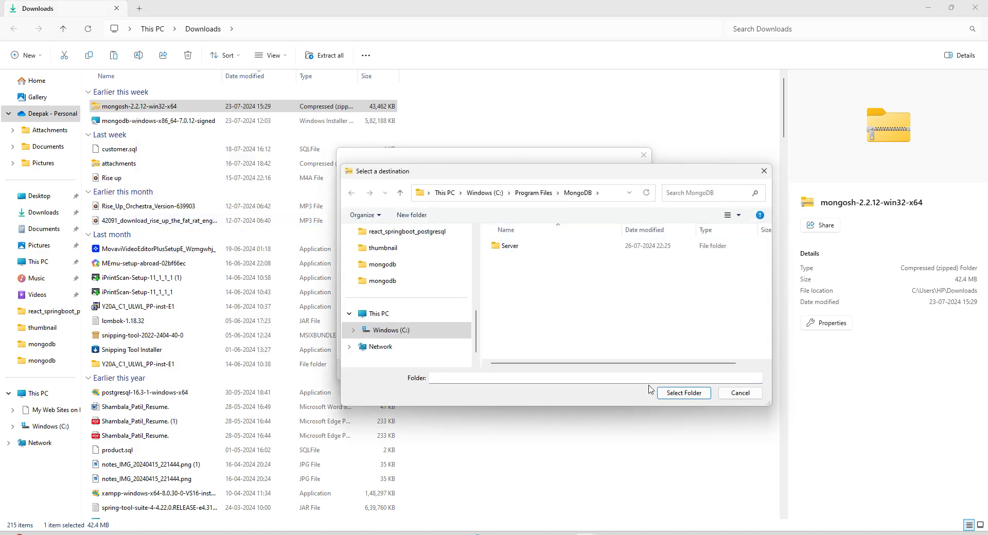
{"action": "left_click", "coordinate": [683, 393]}
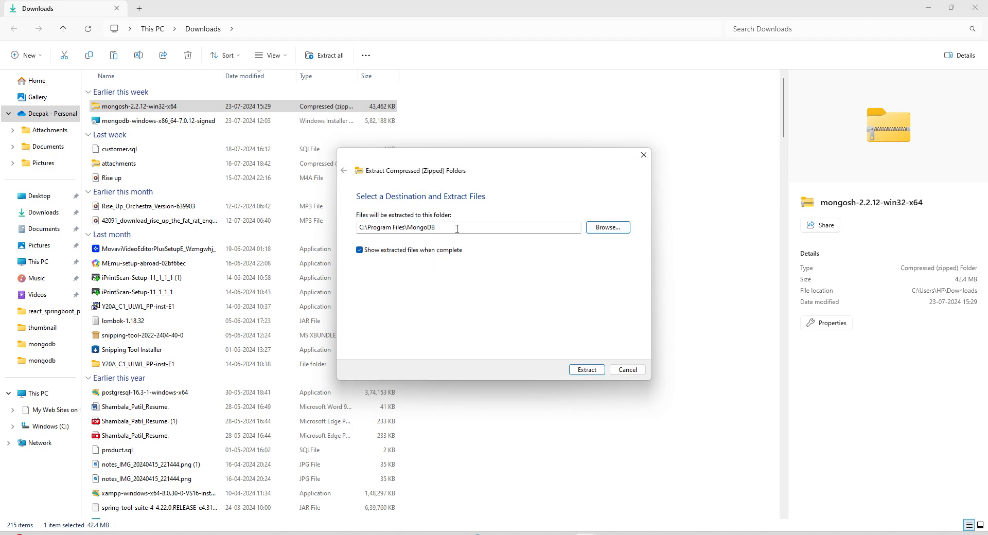
{"action": "left_click", "coordinate": [593, 372]}
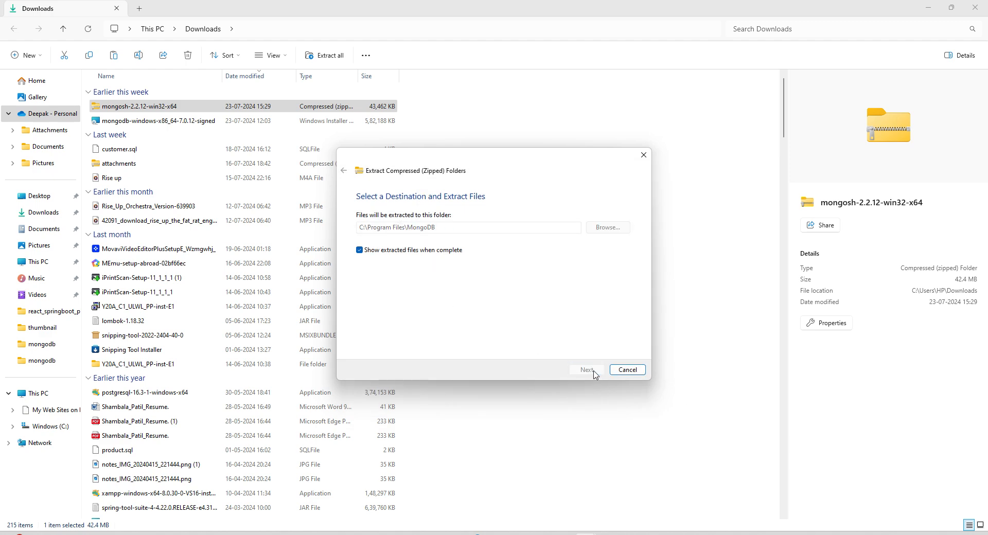
{"action": "left_click", "coordinate": [207, 201]}
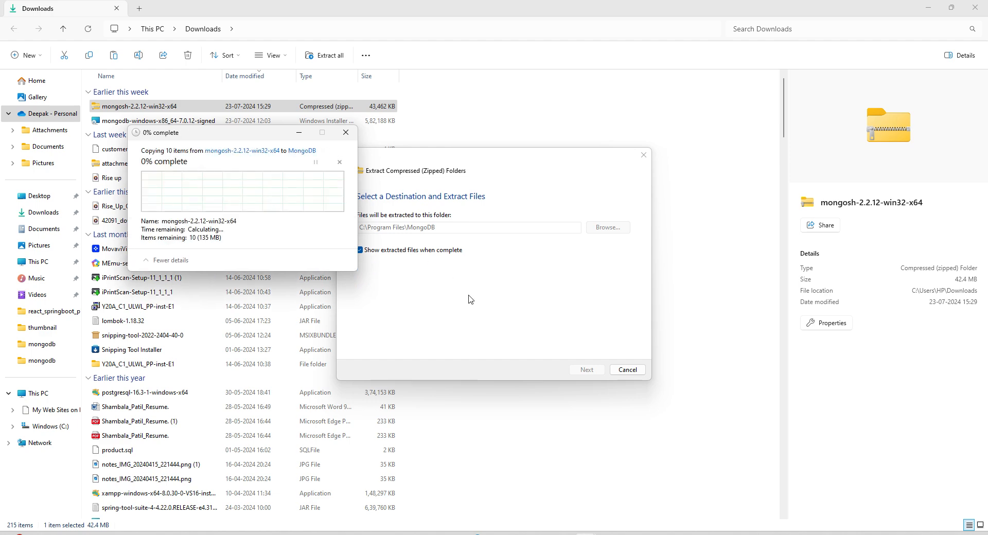
- Return to the MongoDB folder in Program Files, maximize its window, and open the extracted mongosh-2.2.12-win32-x64 folder
{"action": "mouse_move", "coordinate": [586, 532]}
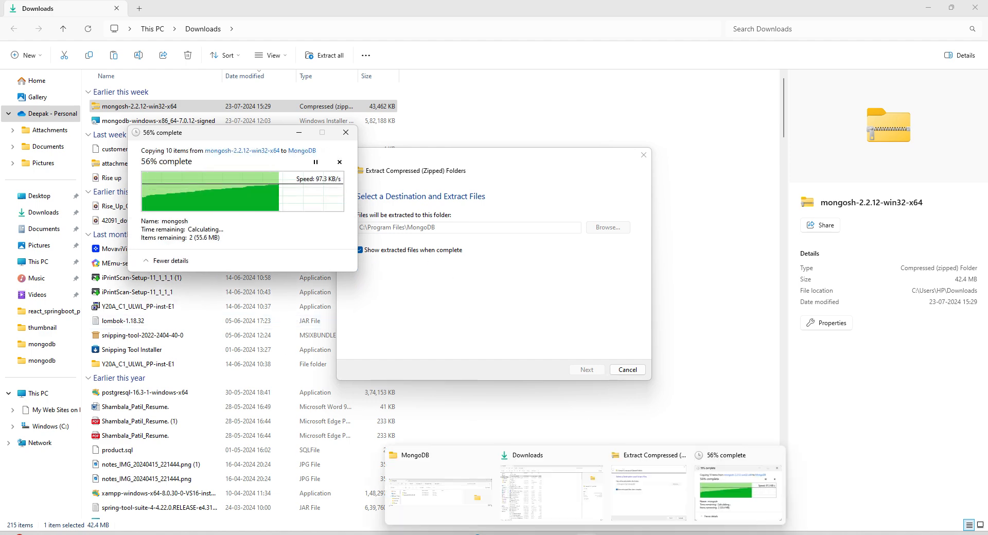
{"action": "left_click", "coordinate": [425, 489]}
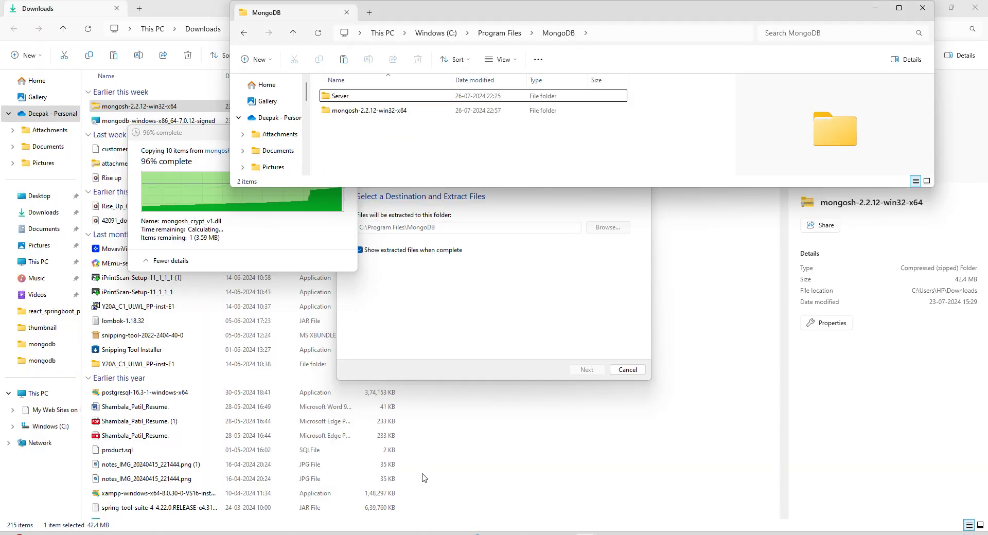
{"action": "left_click", "coordinate": [905, 7]}
{"action": "double_click", "coordinate": [146, 109]}
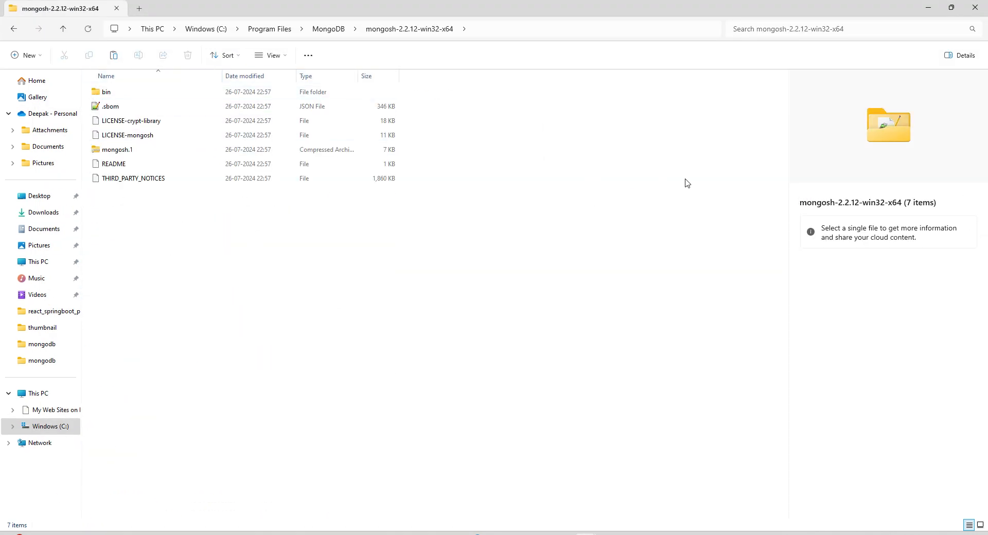
- Open a Command Prompt, try to run mongosh, and minimize the window
{"action": "left_click", "coordinate": [354, 534]}
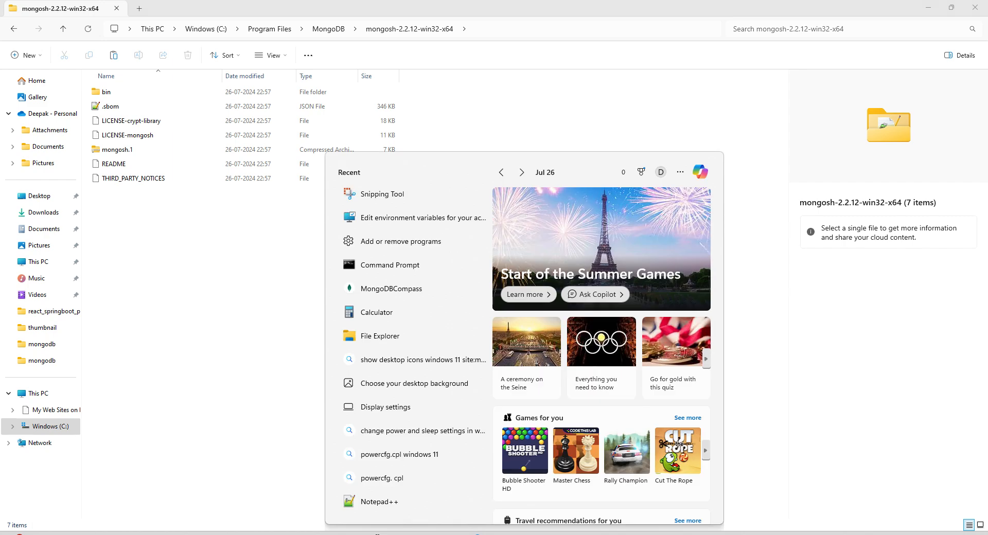
{"action": "type", "text": "cmd"}
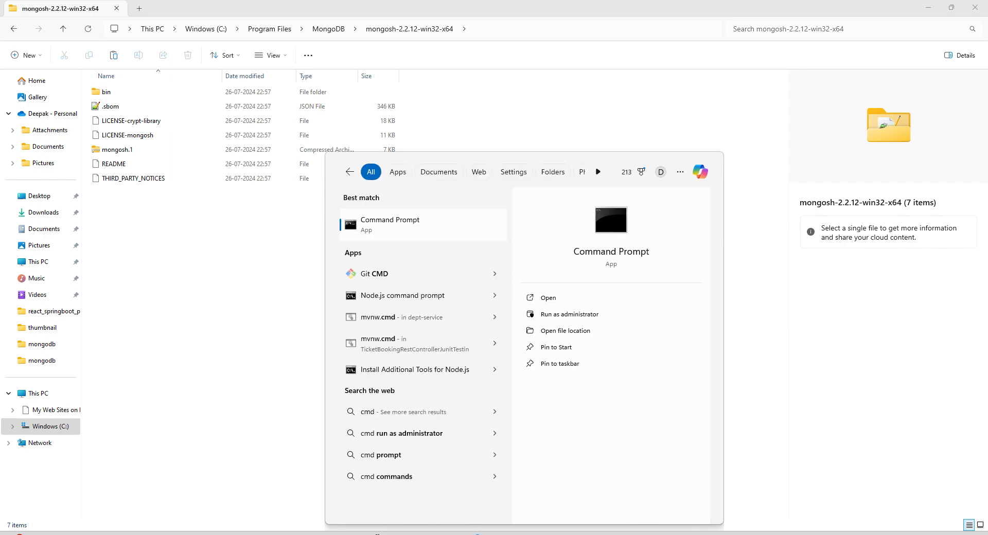
{"action": "key", "text": "Return"}
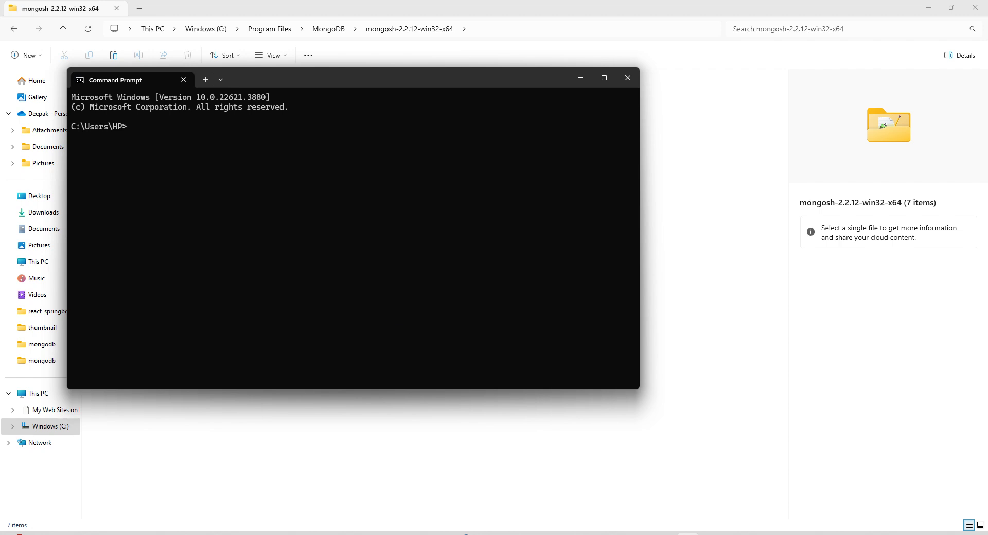
{"action": "type", "text": "mongosh"}
{"action": "key", "text": "Return"}
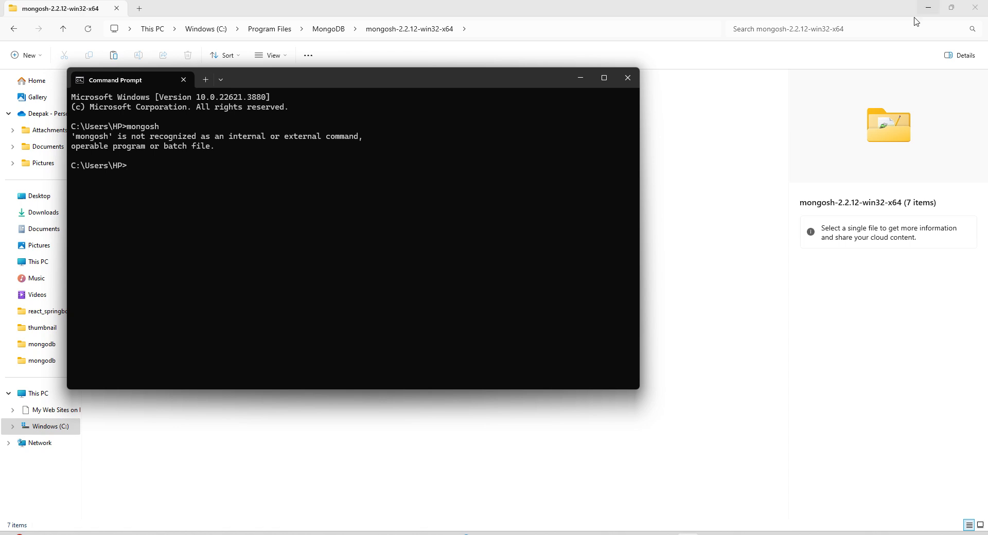
{"action": "left_click", "coordinate": [580, 77]}
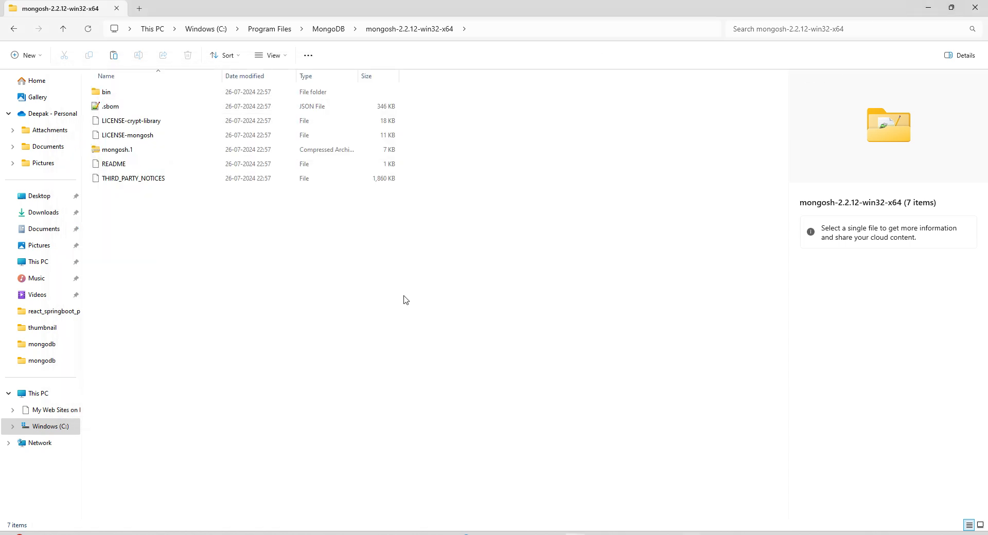
- Open the bin folder inside mongosh-2.2.12-win32-x64 and copy its full path
{"action": "double_click", "coordinate": [108, 91]}
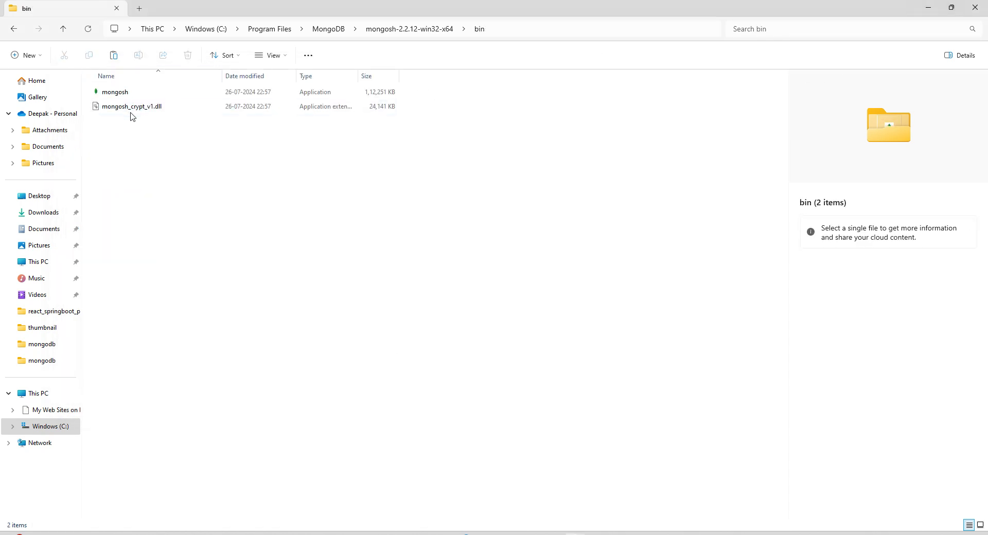
{"action": "left_click", "coordinate": [122, 95]}
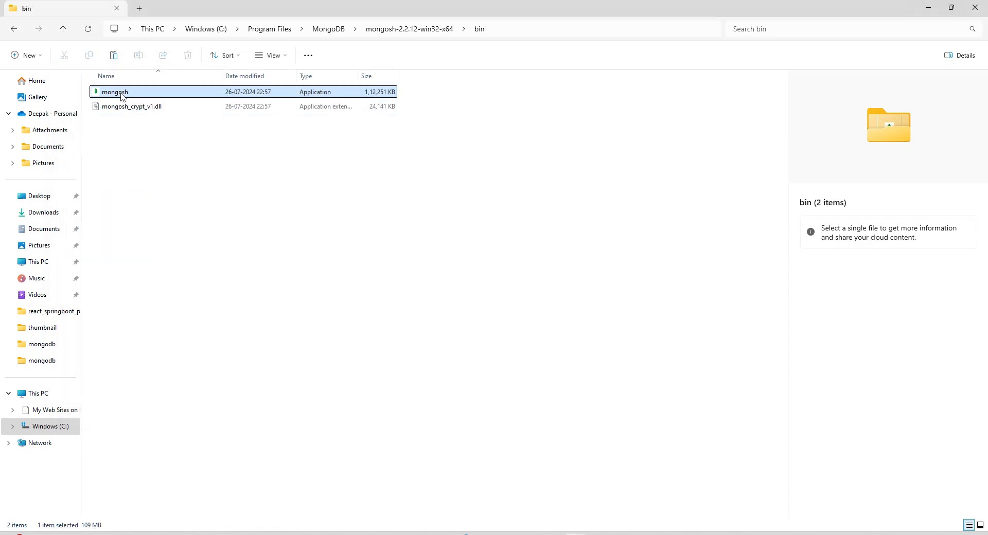
{"action": "double_click", "coordinate": [859, 9]}
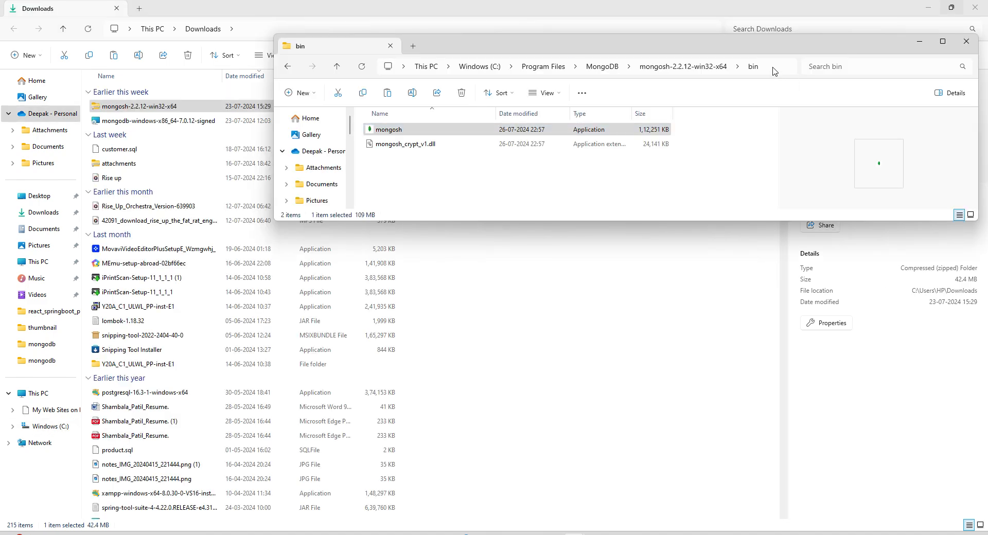
{"action": "left_click", "coordinate": [715, 67]}
{"action": "key", "text": "ctrl+c"}
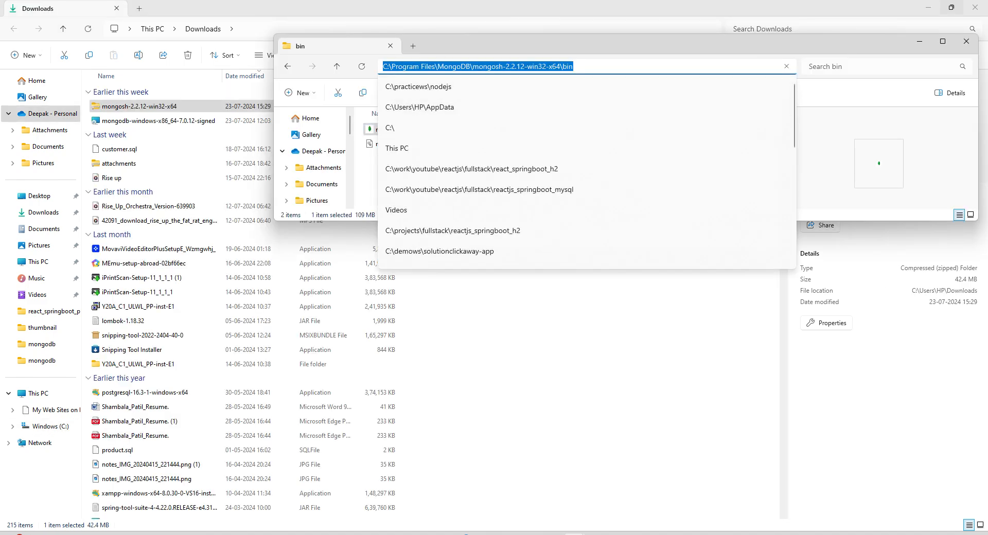
- Add C:\Program Files\MongoDB\mongosh-2.2.12-win32-x64\bin to the user's Path environment variable and save the changes
{"action": "key", "text": "super"}
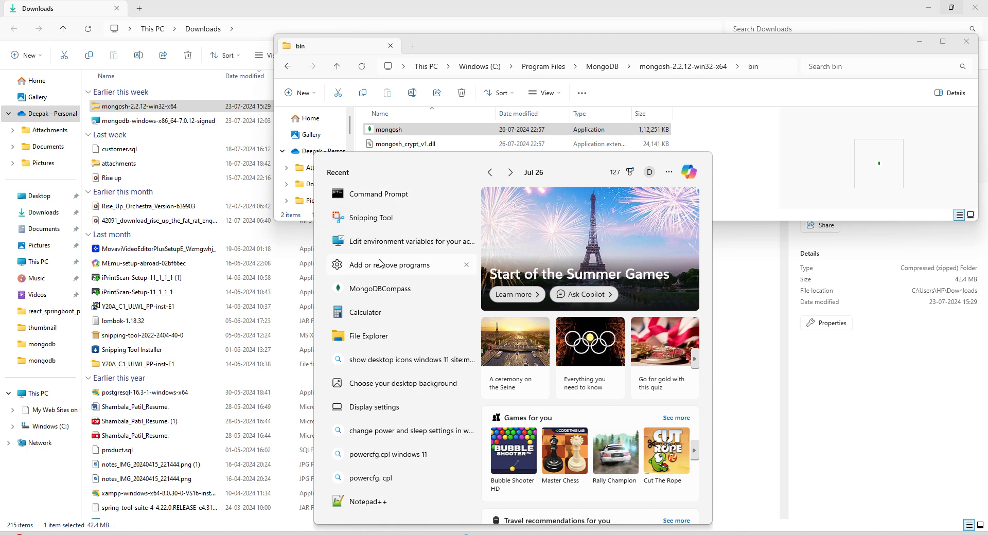
{"action": "left_click", "coordinate": [383, 241]}
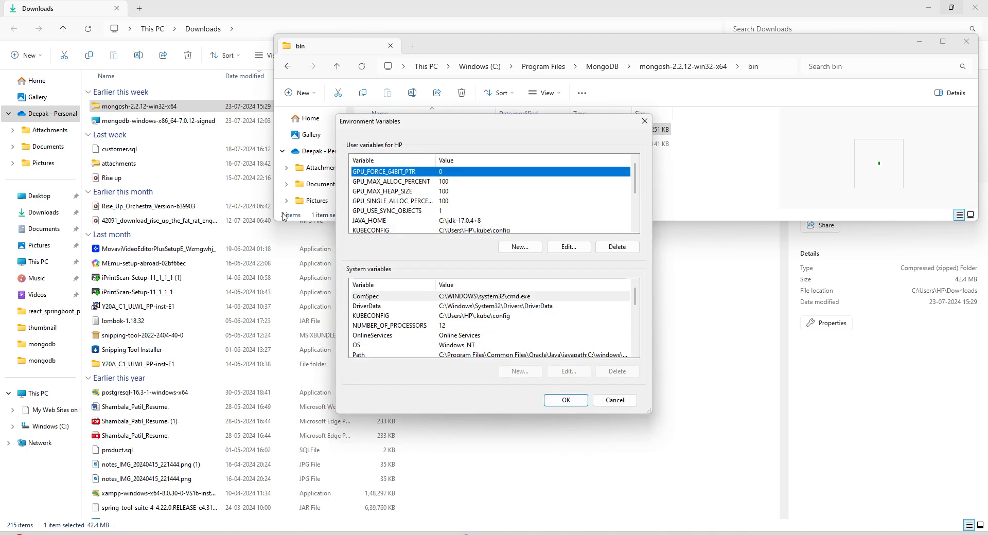
{"action": "left_click", "coordinate": [381, 202]}
{"action": "scroll", "coordinate": [381, 206], "scroll_direction": "down", "scroll_amount": 2}
{"action": "left_click", "coordinate": [414, 211]}
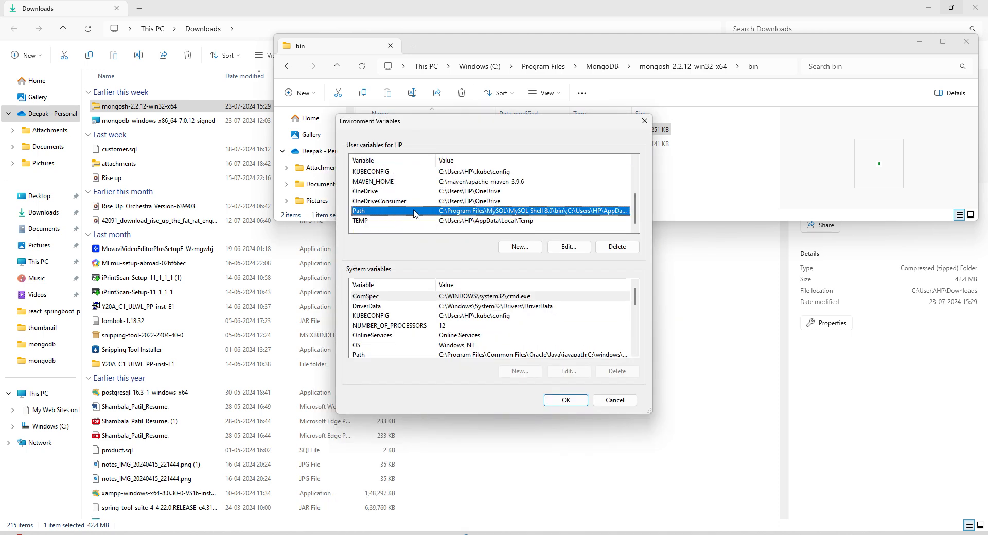
{"action": "left_click", "coordinate": [568, 247]}
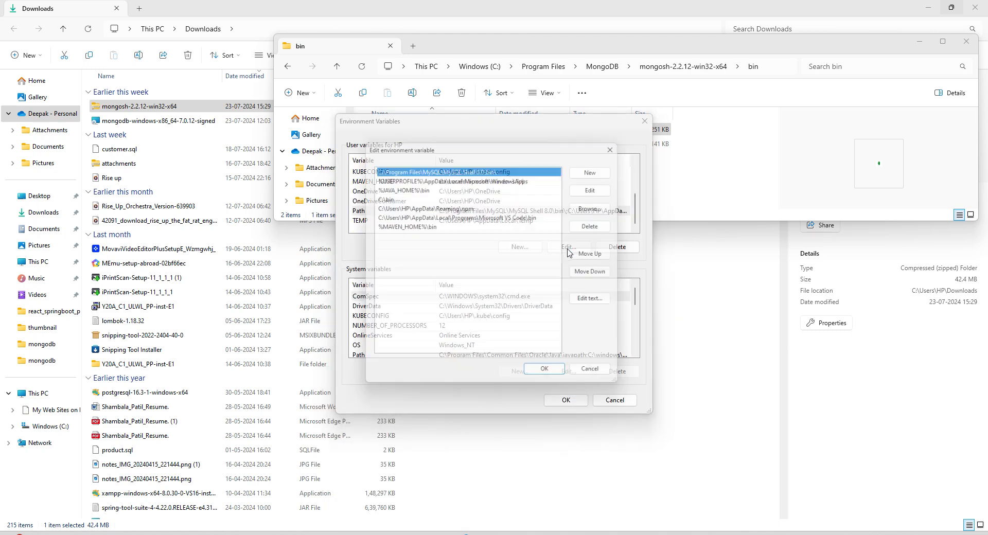
{"action": "left_click", "coordinate": [600, 167]}
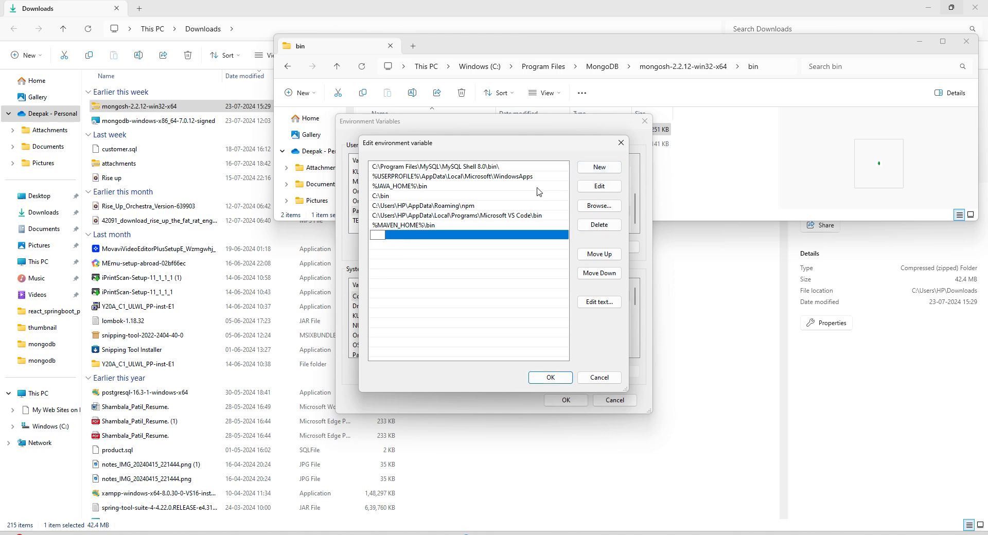
{"action": "key", "text": "ctrl+v"}
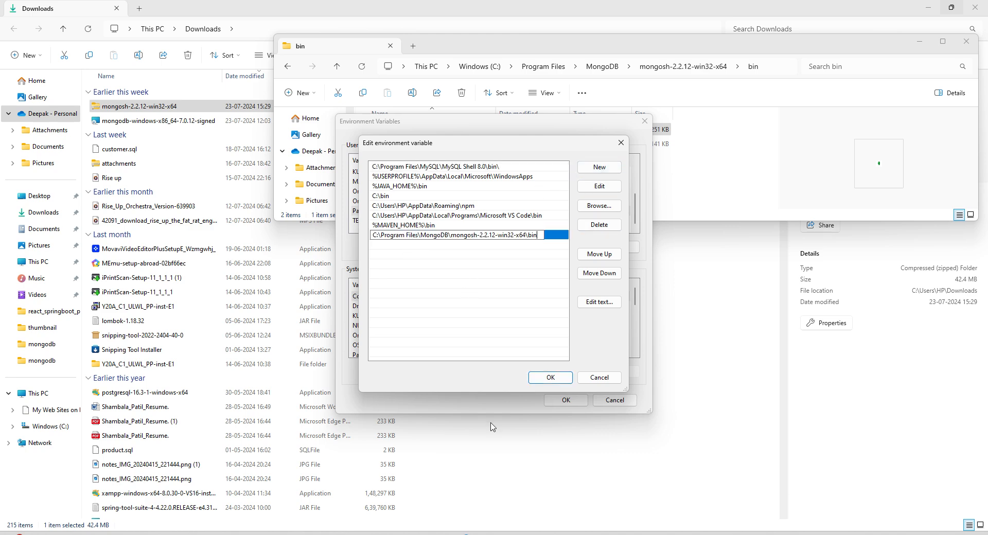
{"action": "left_click", "coordinate": [548, 378]}
{"action": "left_click", "coordinate": [566, 404]}
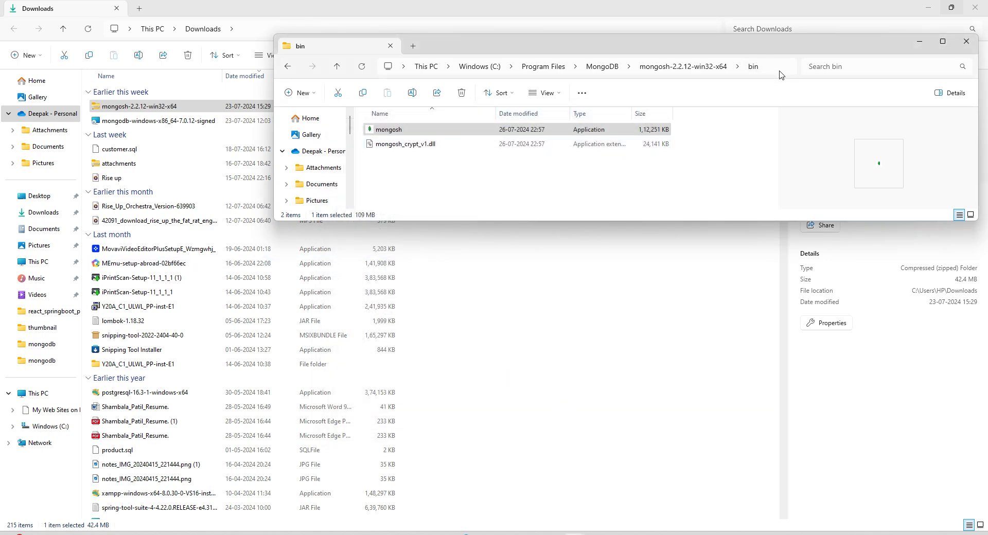
- Minimize both File Explorer windows and close the old Command Prompt window
{"action": "left_click", "coordinate": [404, 133]}
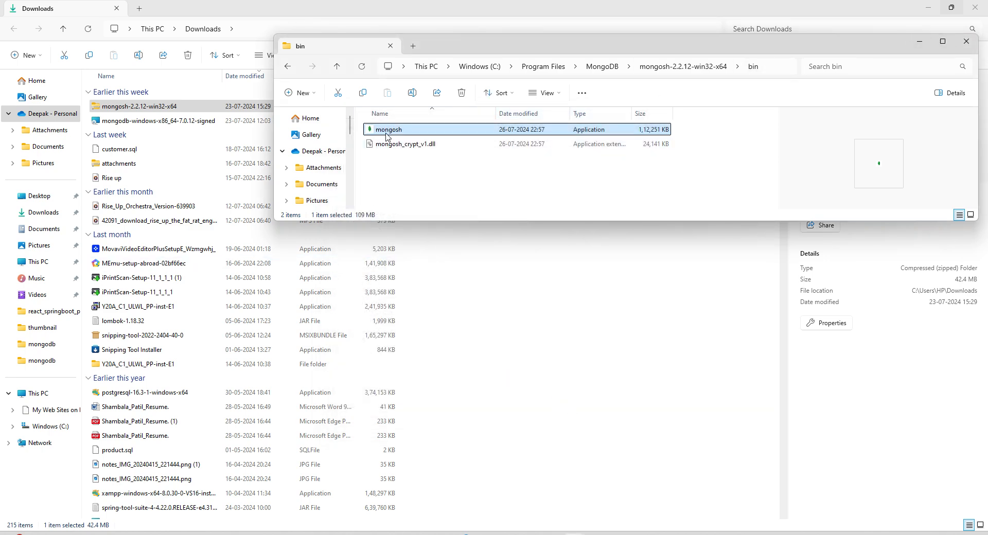
{"action": "left_click", "coordinate": [922, 47]}
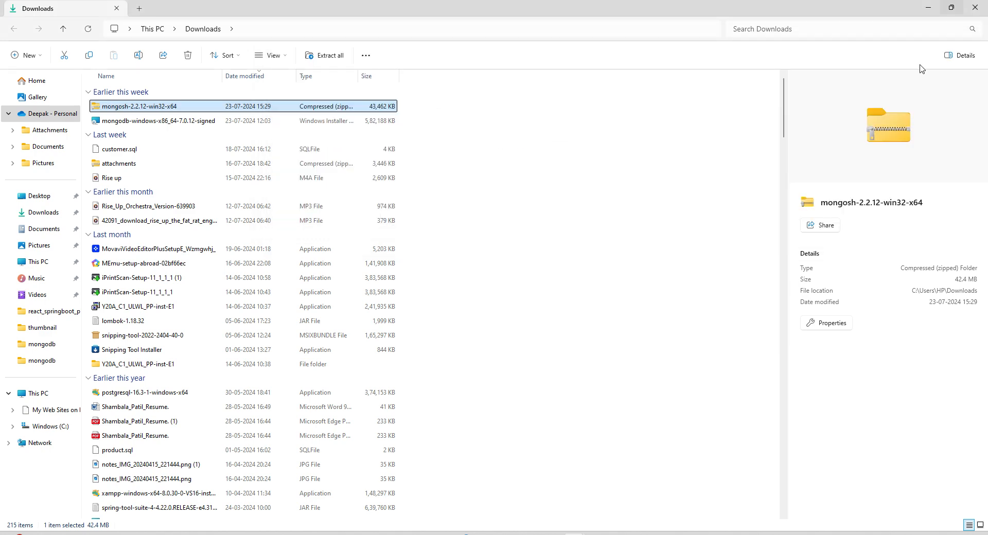
{"action": "left_click", "coordinate": [929, 8]}
{"action": "left_click", "coordinate": [671, 532]}
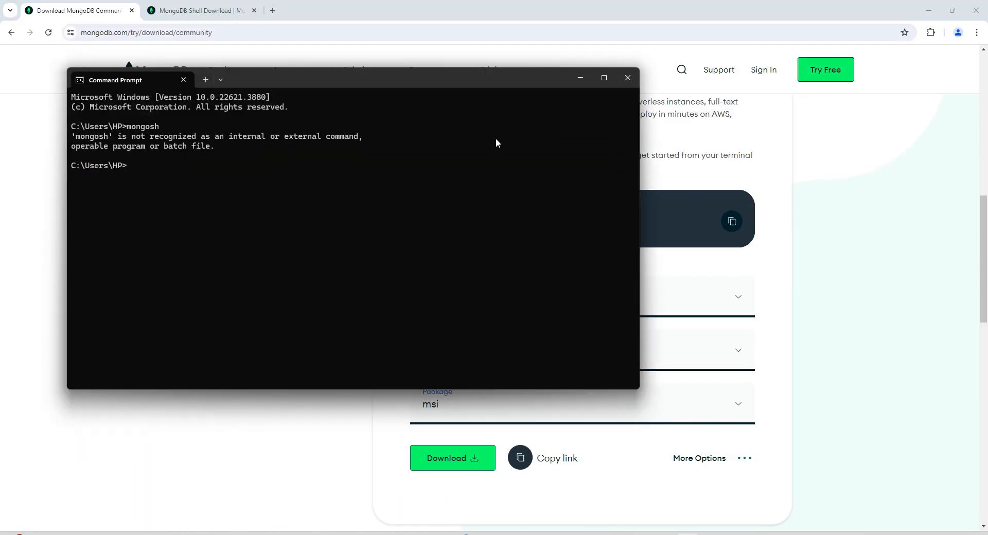
{"action": "left_click", "coordinate": [636, 78]}
- Open a new Command Prompt and start the MongoDB Shell with mongosh
{"action": "key", "text": "super"}
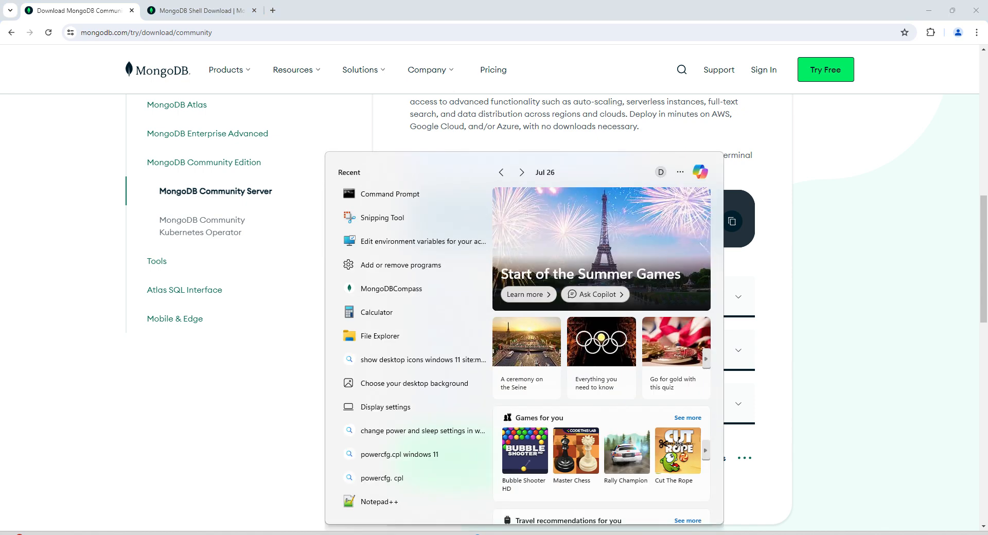
{"action": "type", "text": "cmd"}
{"action": "key", "text": "Return"}
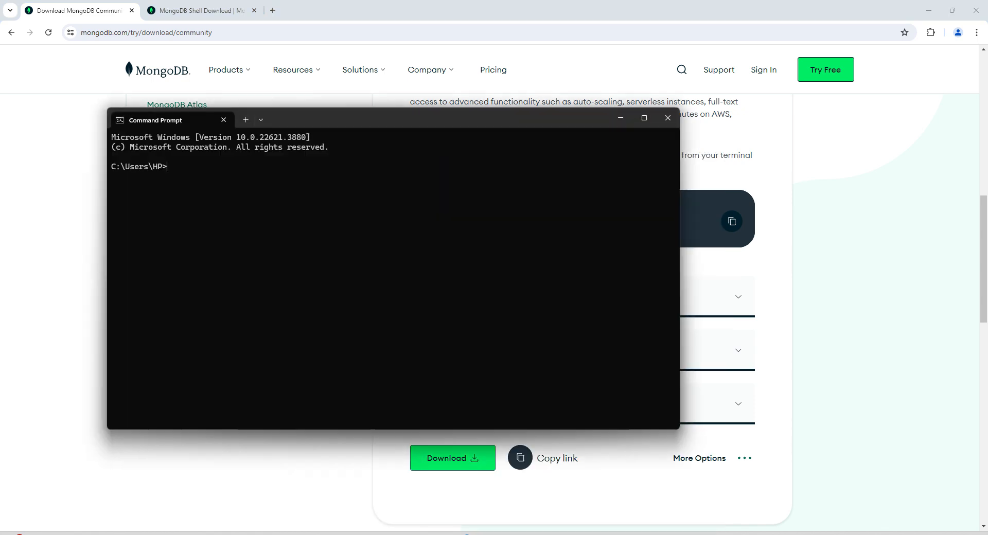
{"action": "type", "text": "mongosh"}
{"action": "key", "text": "Return"}
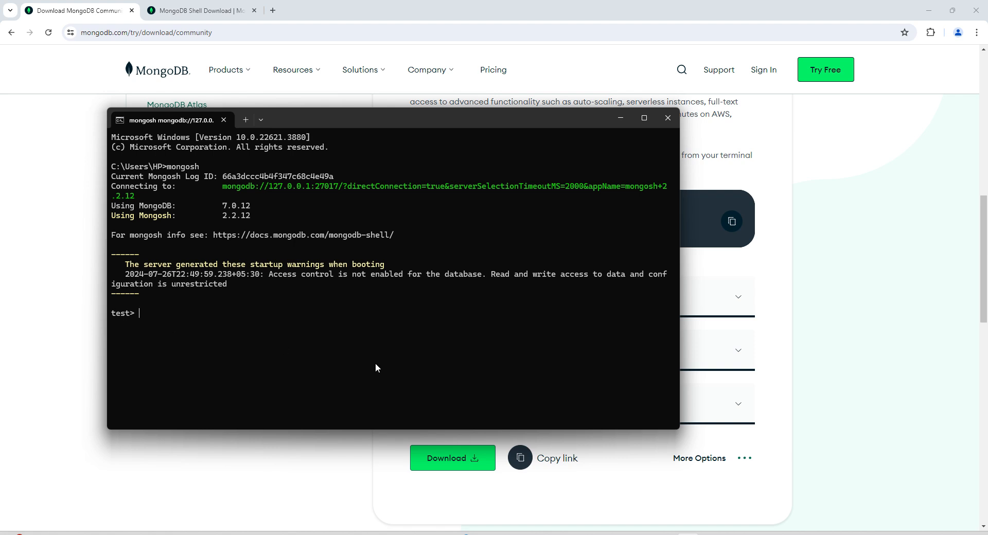
- List the databases in the shell with show dbs and check the product_master entry
{"action": "type", "text": "show dbs"}
{"action": "key", "text": "Return"}
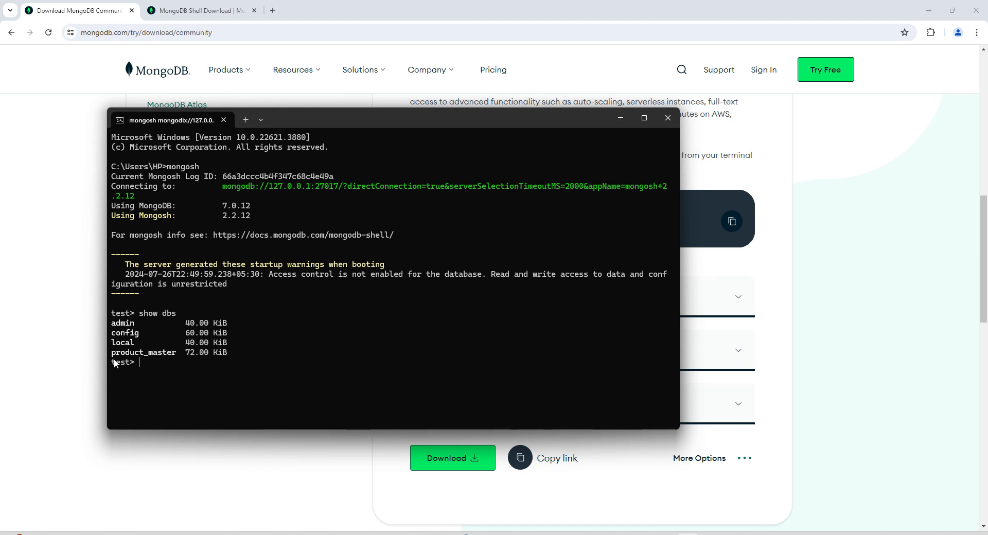
{"action": "left_click_drag", "start_coordinate": [111, 353], "coordinate": [163, 353]}
{"action": "left_click", "coordinate": [153, 366]}
- Create a collection named product_db in the current database with db.createCollection("product_db")
{"action": "type", "text": "db.createCollection"}
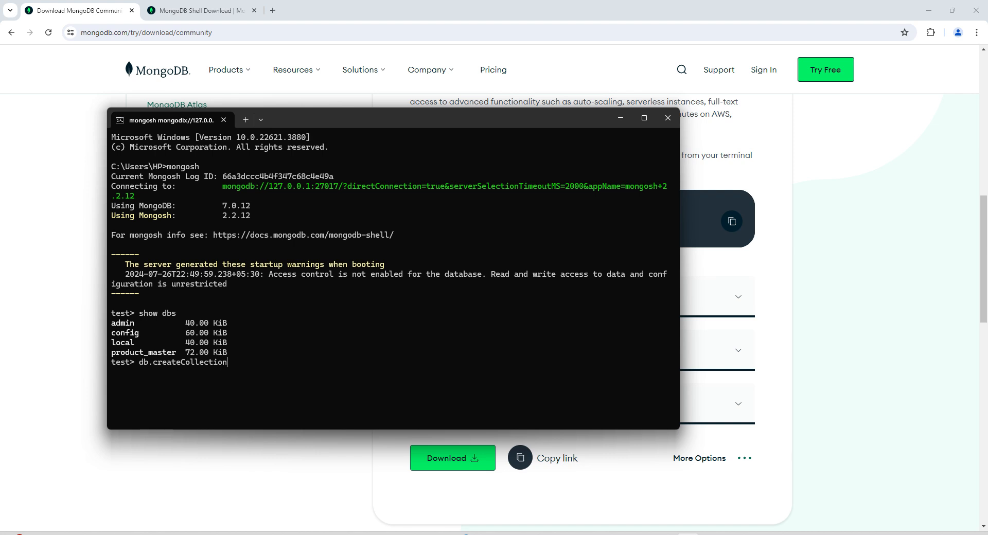
{"action": "type", "text": "(\"prd"}
{"action": "key", "text": "BackSpace"}
{"action": "key", "text": "BackSpace"}
{"action": "type", "text": "roduct_db\")"}
{"action": "key", "text": "Return"}
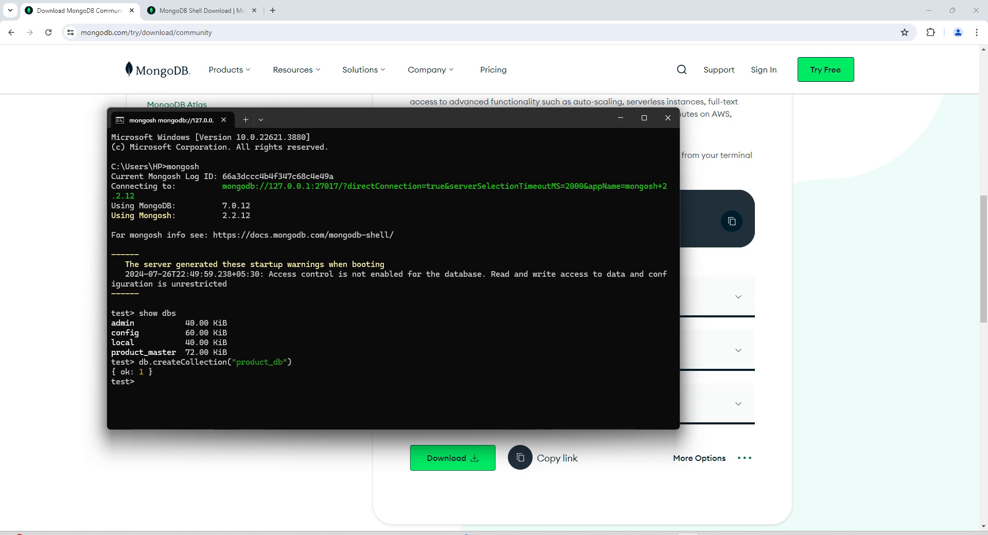
- List the databases again with show dbs and compare them with the name in the createCollection command
{"action": "key", "text": "Up"}
{"action": "key", "text": "Up"}
{"action": "key", "text": "Return"}
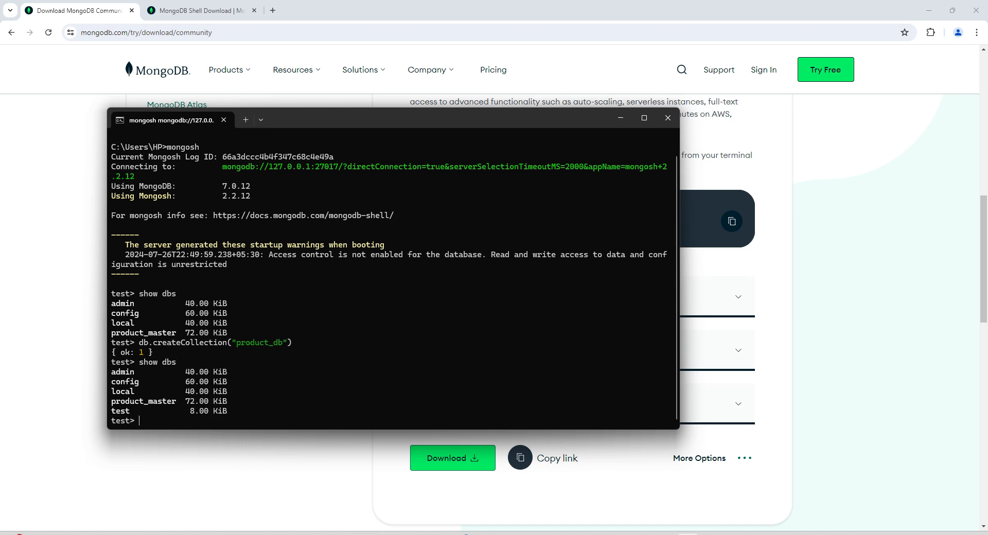
{"action": "left_click", "coordinate": [307, 339]}
{"action": "double_click", "coordinate": [248, 345]}
{"action": "left_click", "coordinate": [356, 347]}
{"action": "double_click", "coordinate": [266, 343]}
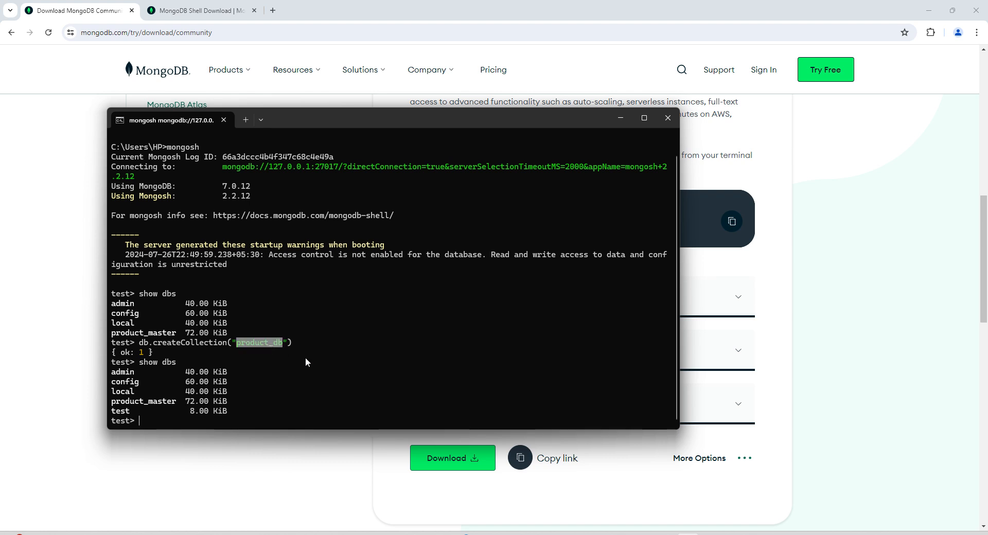
{"action": "left_click", "coordinate": [350, 344]}
{"action": "double_click", "coordinate": [265, 339]}
- Switch the shell to the product_db database with use product_db
{"action": "type", "text": "use product"}
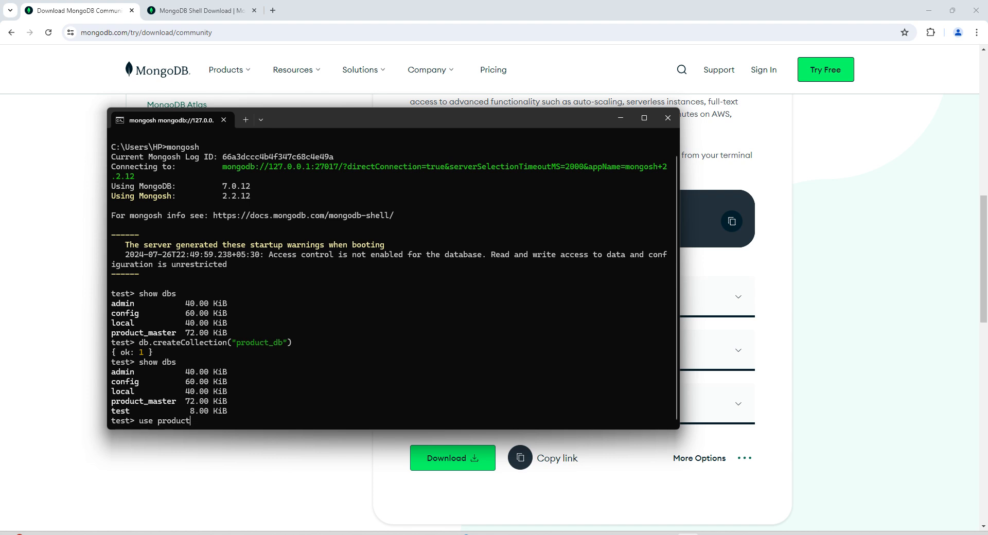
{"action": "type", "text": "_db"}
{"action": "key", "text": "Return"}
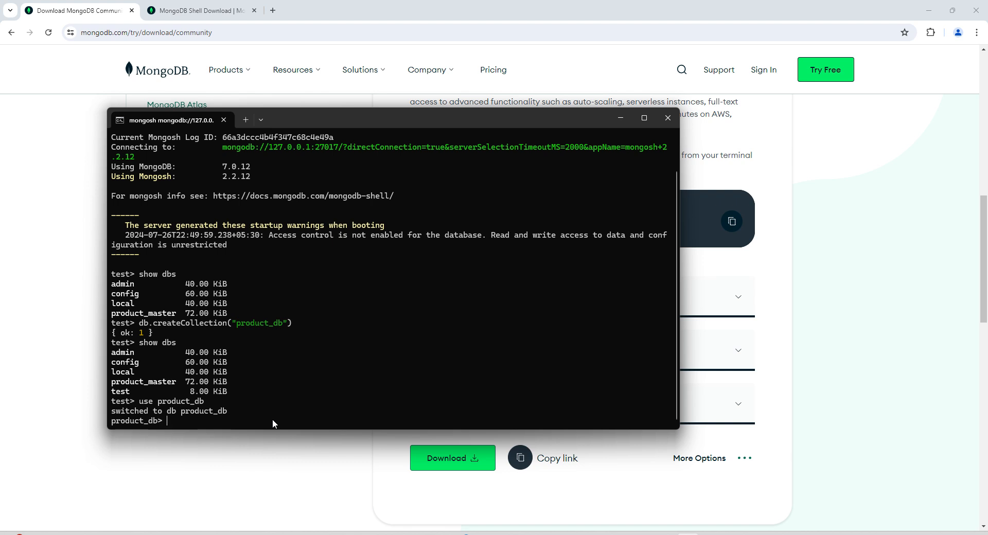
- Insert a document into the product_db collection using insertOne with prodcutId 1, name "CUST1", category "CAT1" and brand "BRD1"
{"action": "type", "text": "db.product_db.insertOne"}
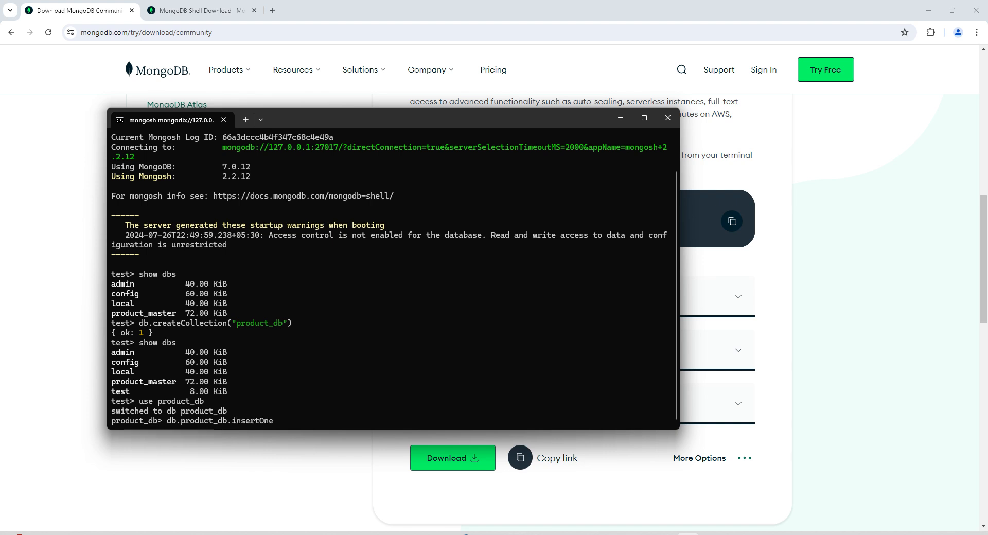
{"action": "type", "text": "({"}
{"action": "type", "text": ")"}
{"action": "key", "text": "Left"}
{"action": "type", "text": "{}"}
{"action": "key", "text": "Left"}
{"action": "type", "text": "prodcutId:\""}
{"action": "key", "text": "BackSpace"}
{"action": "type", "text": "1,name:"}
{"action": "type", "text": "\""}
{"action": "type", "text": "CUST1\",CATE"}
{"action": "key", "text": "BackSpace"}
{"action": "key", "text": "BackSpace"}
{"action": "key", "text": "BackSpace"}
{"action": "key", "text": "BackSpace"}
{"action": "type", "text": "category"}
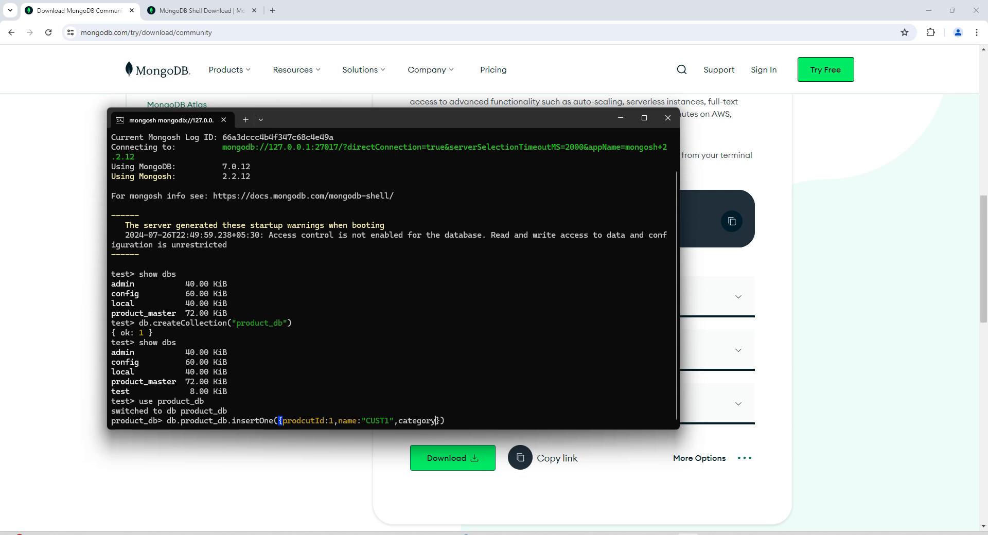
{"action": "type", "text": ":\"CAT1\",B"}
{"action": "key", "text": "BackSpace"}
{"action": "type", "text": "brand:\"BRD1\""}
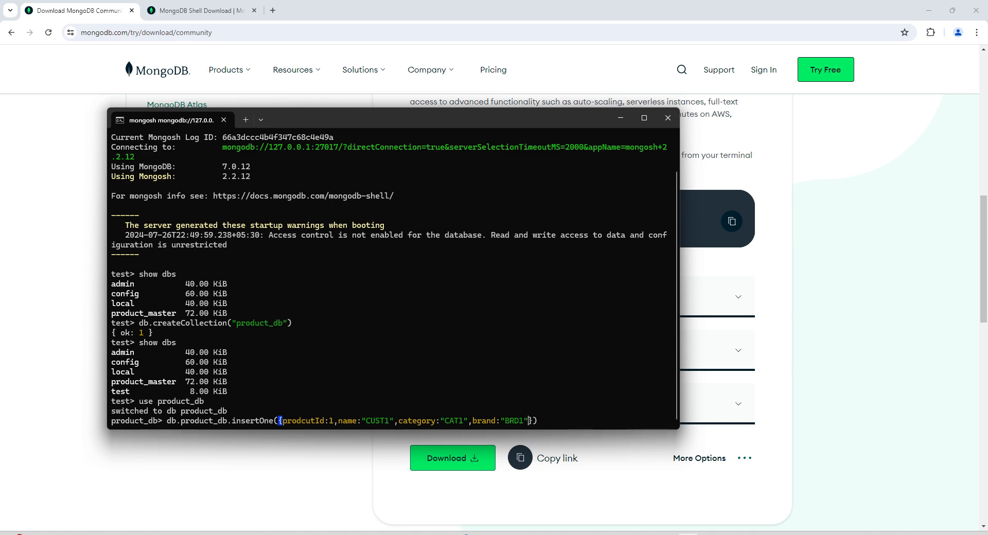
{"action": "key", "text": "Return"}
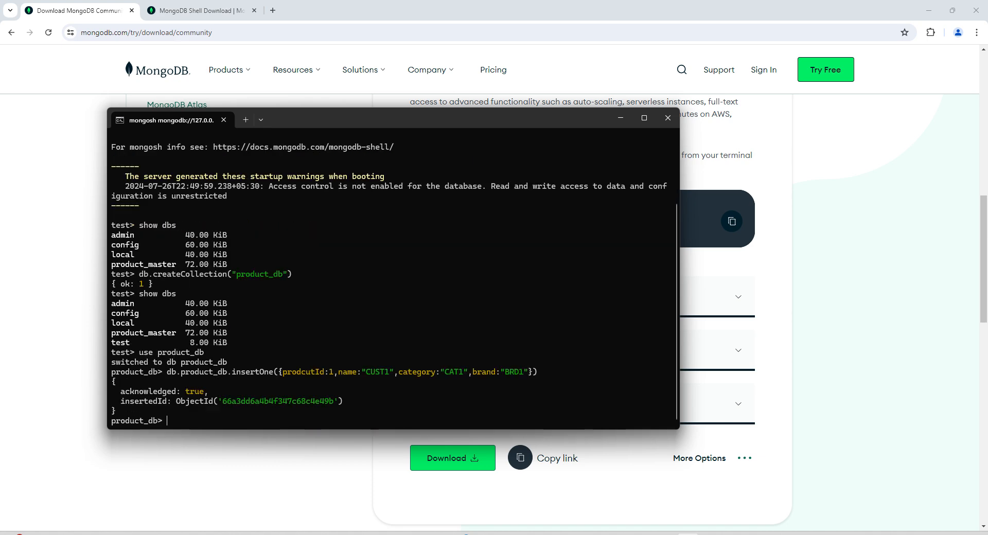
- Rerun show dbs and check the list for the product_db database
{"action": "key", "text": "Up"}
{"action": "key", "text": "Up"}
{"action": "key", "text": "Up"}
{"action": "key", "text": "Return"}
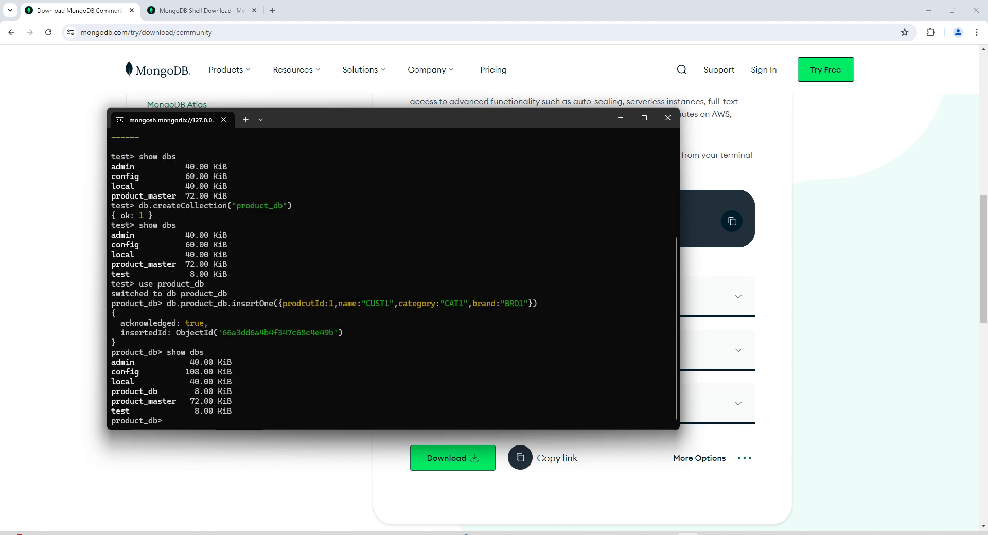
{"action": "double_click", "coordinate": [126, 393]}
{"action": "left_click", "coordinate": [144, 391]}
{"action": "double_click", "coordinate": [145, 391]}
{"action": "left_click", "coordinate": [145, 391]}
{"action": "key", "text": "Up"}
{"action": "key", "text": "Up"}
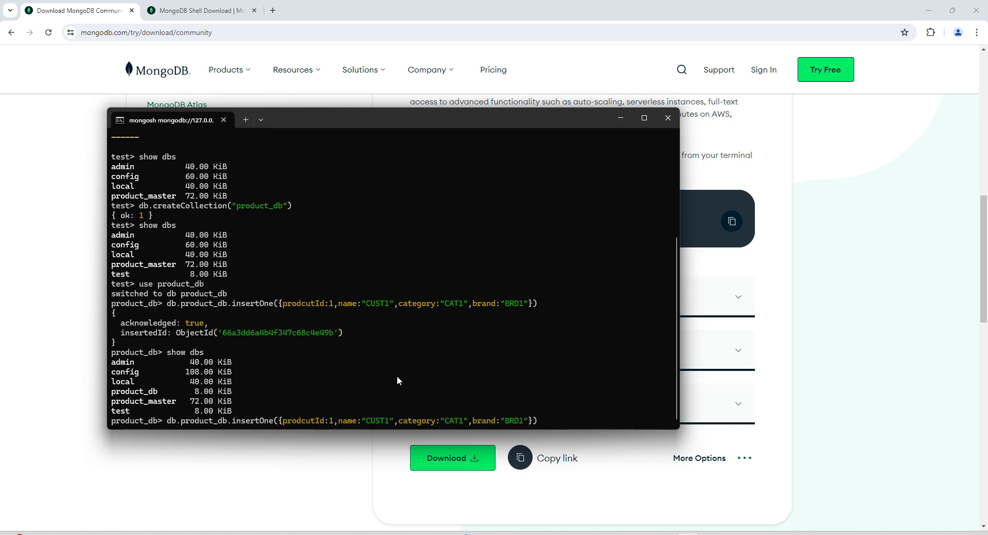
{"action": "key", "text": "Left"}
{"action": "key", "text": "Left"}
{"action": "key", "text": "Left"}
{"action": "key", "text": "Left"}
{"action": "key", "text": "Left"}
{"action": "key", "text": "Left"}
{"action": "key", "text": "Left"}
{"action": "key", "text": "Left"}
{"action": "key", "text": "Left"}
{"action": "key", "text": "Left"}
{"action": "key", "text": "Left"}
{"action": "key", "text": "Left"}
{"action": "key", "text": "Left"}
{"action": "key", "text": "Left"}
{"action": "key", "text": "Left"}
{"action": "key", "text": "Left"}
{"action": "key", "text": "Left"}
{"action": "key", "text": "Left"}
{"action": "key", "text": "Left"}
{"action": "key", "text": "Left"}
{"action": "key", "text": "Left"}
{"action": "key", "text": "Left"}
{"action": "key", "text": "Left"}
{"action": "key", "text": "Left"}
{"action": "key", "text": "Left"}
{"action": "key", "text": "Left"}
{"action": "key", "text": "Left"}
{"action": "key", "text": "Left"}
{"action": "key", "text": "Left"}
{"action": "key", "text": "BackSpace"}
{"action": "type", "text": "2"}
{"action": "key", "text": "ctrl+k"}
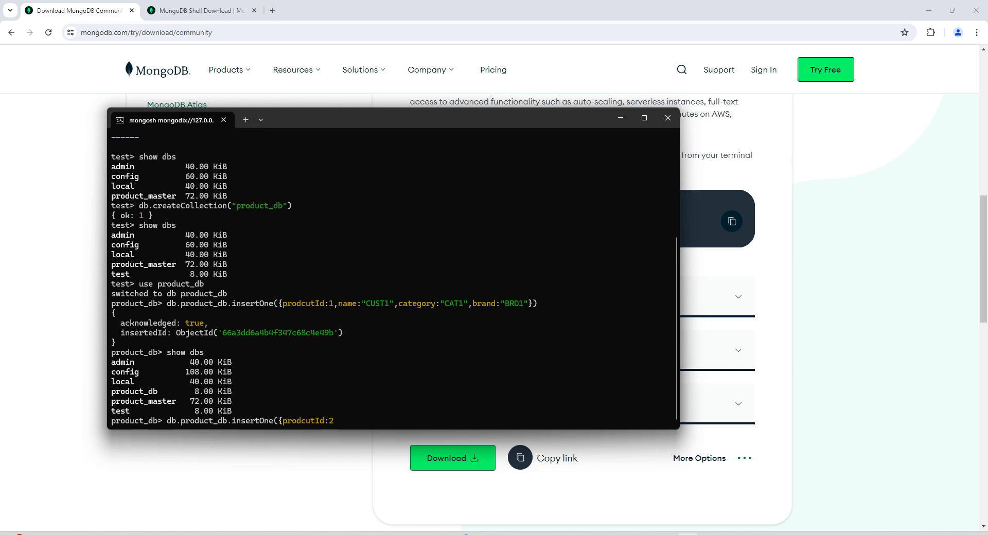
- Reuse the insertOne command to add a second document with prodcutId 2, name "CUST2", category "CAT2" and brand "BRD2"
{"action": "key", "text": "Up"}
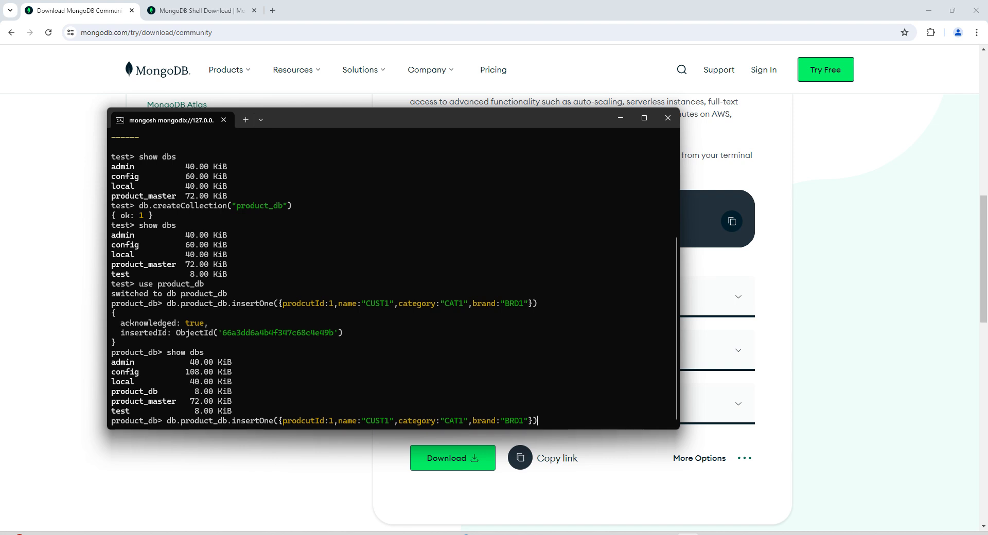
{"action": "key", "text": "Left"}
{"action": "key", "text": "Left"}
{"action": "key", "text": "Left"}
{"action": "key", "text": "BackSpace"}
{"action": "type", "text": "2"}
{"action": "key", "text": "Left"}
{"action": "key", "text": "Left"}
{"action": "key", "text": "Left"}
{"action": "key", "text": "Left"}
{"action": "key", "text": "Left"}
{"action": "key", "text": "Left"}
{"action": "key", "text": "Left"}
{"action": "key", "text": "Left"}
{"action": "key", "text": "Left"}
{"action": "key", "text": "Left"}
{"action": "key", "text": "Left"}
{"action": "key", "text": "Left"}
{"action": "key", "text": "Left"}
{"action": "key", "text": "Left"}
{"action": "key", "text": "Left"}
{"action": "key", "text": "Left"}
{"action": "key", "text": "Left"}
{"action": "key", "text": "Left"}
{"action": "key", "text": "Left"}
{"action": "key", "text": "Left"}
{"action": "key", "text": "Left"}
{"action": "key", "text": "Left"}
{"action": "key", "text": "Left"}
{"action": "key", "text": "Left"}
{"action": "key", "text": "Left"}
{"action": "key", "text": "Left"}
{"action": "key", "text": "BackSpace"}
{"action": "type", "text": "2"}
{"action": "key", "text": "Left"}
{"action": "key", "text": "Left"}
{"action": "key", "text": "BackSpace"}
{"action": "type", "text": "2"}
{"action": "key", "text": "Return"}
- Query all documents in the collection with db.product_db.find() and examine the returned records
{"action": "key", "text": "Up"}
{"action": "key", "text": "Up"}
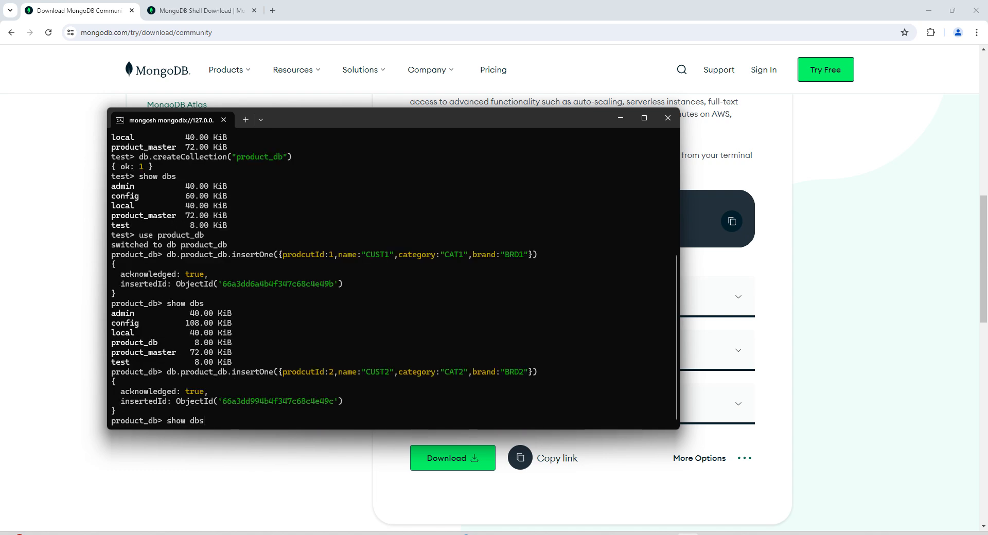
{"action": "key", "text": "BackSpace"}
{"action": "key", "text": "BackSpace"}
{"action": "key", "text": "BackSpace"}
{"action": "key", "text": "BackSpace"}
{"action": "key", "text": "BackSpace"}
{"action": "key", "text": "BackSpace"}
{"action": "key", "text": "BackSpace"}
{"action": "key", "text": "BackSpace"}
{"action": "type", "text": "DB"}
{"action": "key", "text": "BackSpace"}
{"action": "key", "text": "BackSpace"}
{"action": "type", "text": "db.product_db.find"}
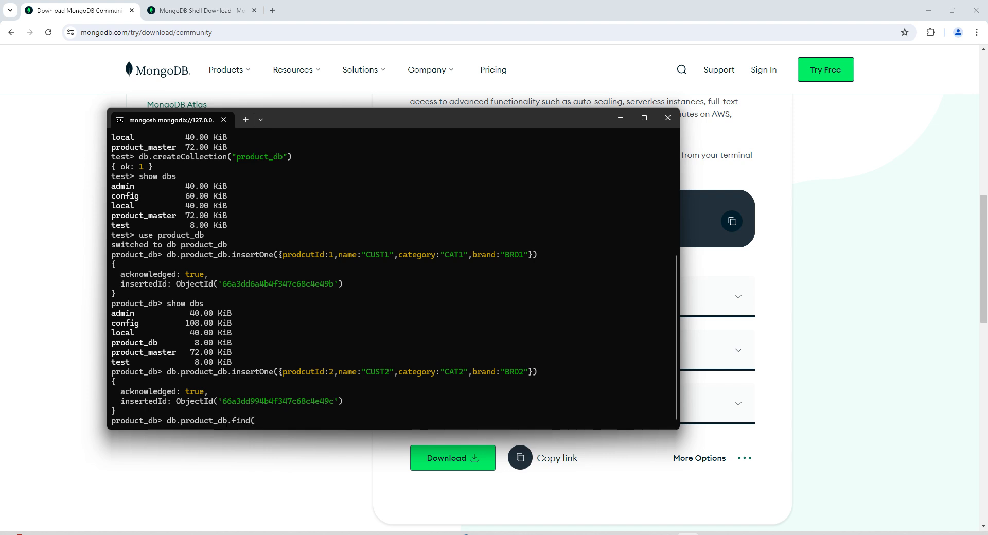
{"action": "type", "text": "()"}
{"action": "key", "text": "Return"}
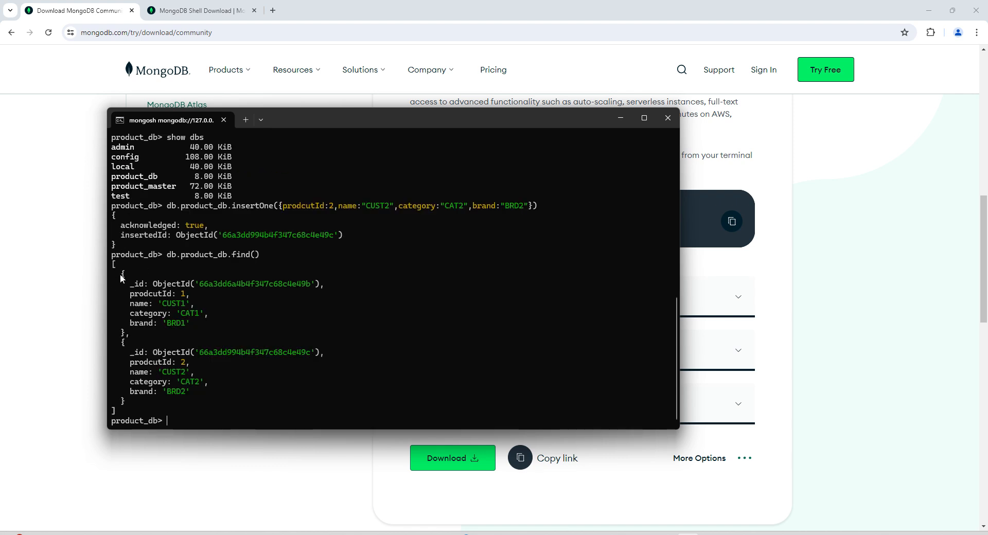
{"action": "left_click_drag", "start_coordinate": [120, 274], "coordinate": [162, 401]}
{"action": "left_click", "coordinate": [172, 422]}
{"action": "double_click", "coordinate": [164, 363]}
{"action": "left_click", "coordinate": [178, 393]}
- Recall the CUST2 insertOne command and change its method to updateOne without running it
{"action": "key", "text": "Up"}
{"action": "key", "text": "Up"}
{"action": "key", "text": "Left"}
{"action": "key", "text": "Left"}
{"action": "key", "text": "Left"}
{"action": "key", "text": "Left"}
{"action": "key", "text": "Left"}
{"action": "key", "text": "Left"}
{"action": "key", "text": "Left"}
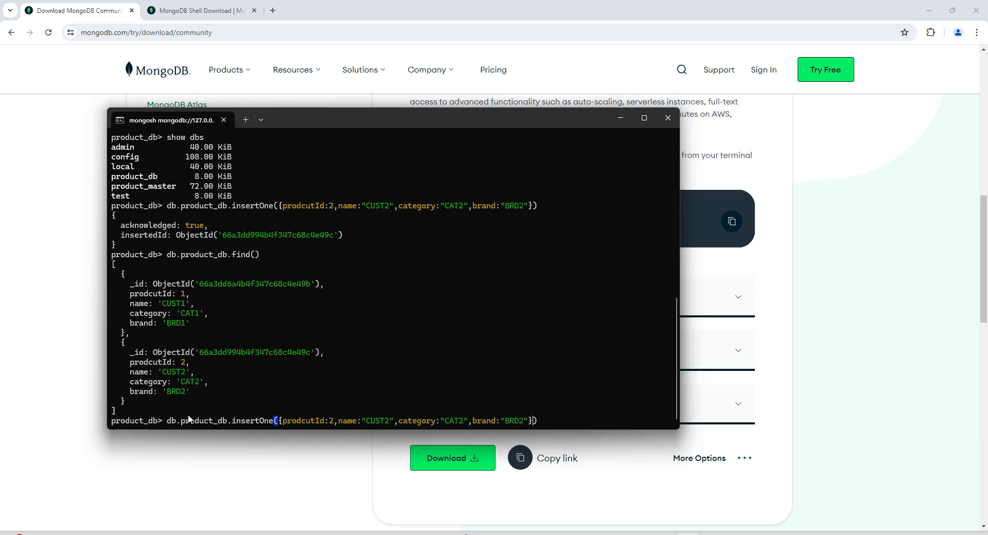
{"action": "key", "text": "Right"}
{"action": "key", "text": "Right"}
{"action": "key", "text": "BackSpace"}
{"action": "key", "text": "BackSpace"}
{"action": "key", "text": "BackSpace"}
{"action": "key", "text": "BackSpace"}
{"action": "key", "text": "BackSpace"}
{"action": "key", "text": "BackSpace"}
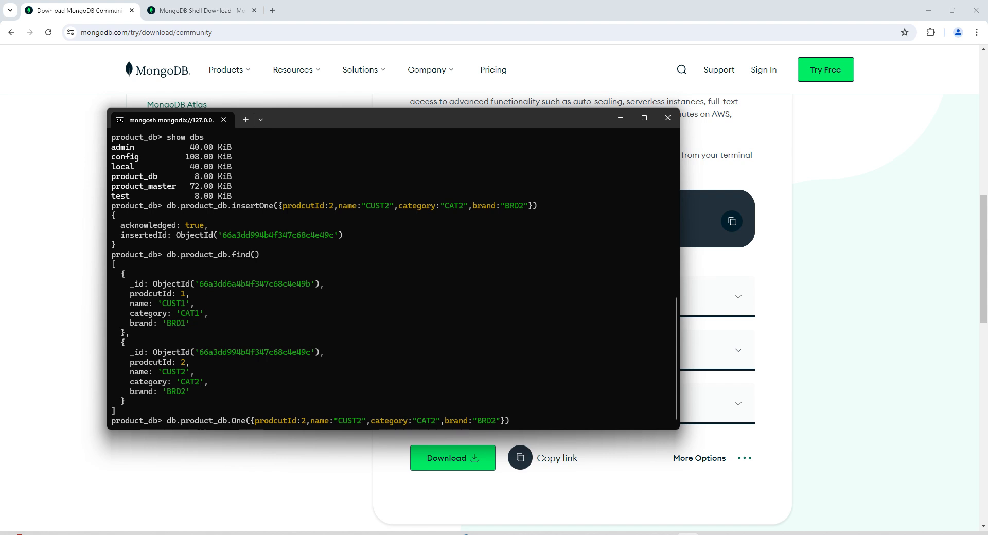
{"action": "type", "text": "updae"}
{"action": "key", "text": "BackSpace"}
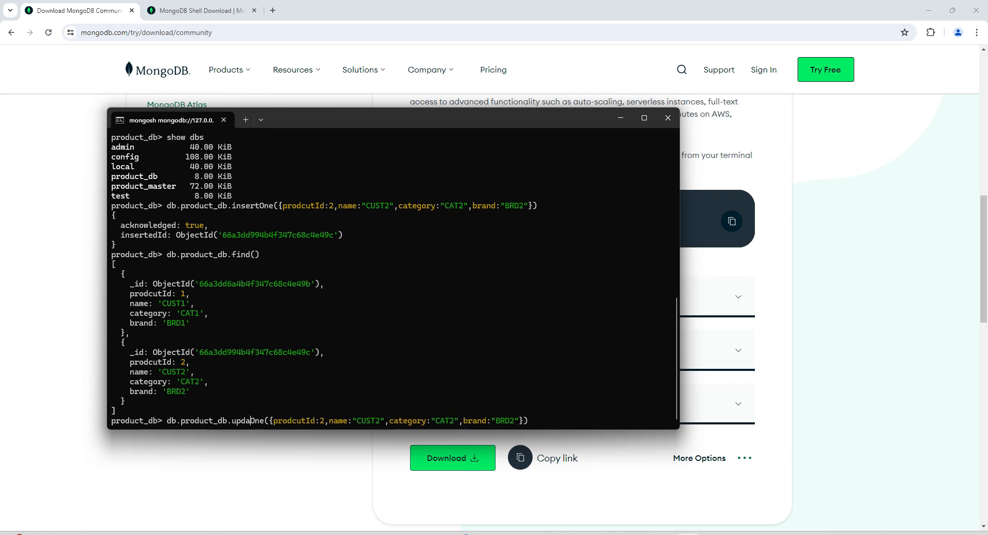
{"action": "type", "text": "te"}
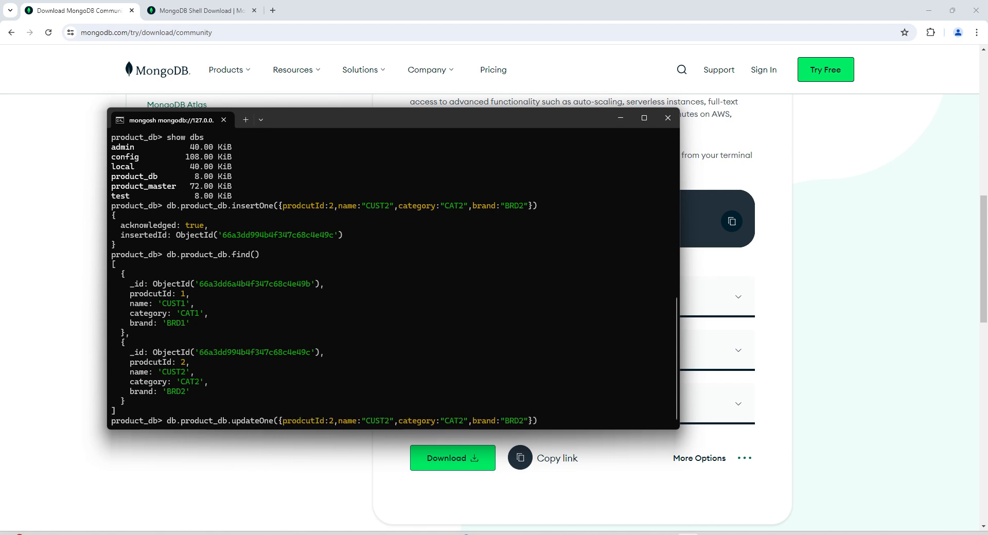
- Add the filter {productId:2} as the first argument of the updateOne command, ahead of the existing document
{"action": "key", "text": "Right"}
{"action": "key", "text": "Right"}
{"action": "key", "text": "Right"}
{"action": "type", "text": "{"}
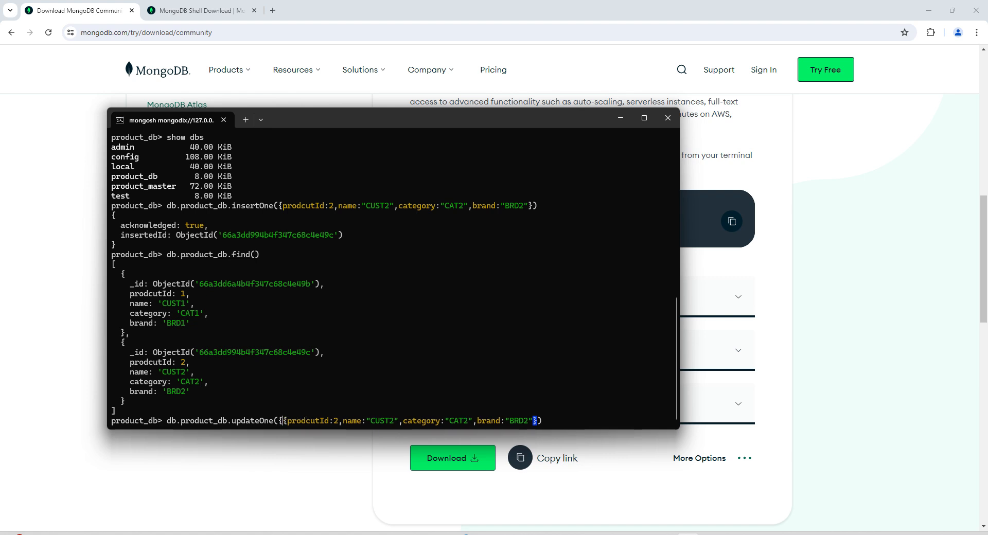
{"action": "type", "text": "}"}
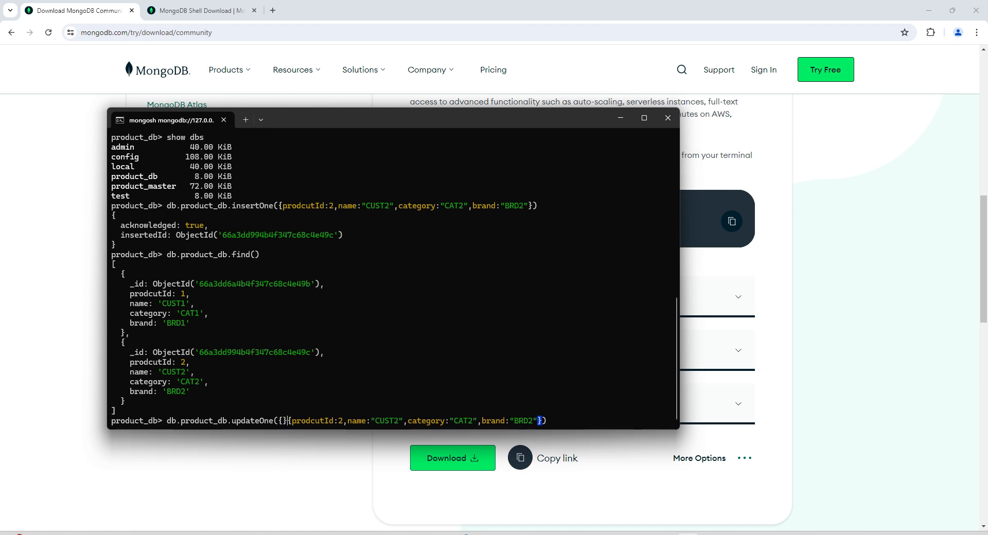
{"action": "key", "text": "Left"}
{"action": "type", "text": "productId"}
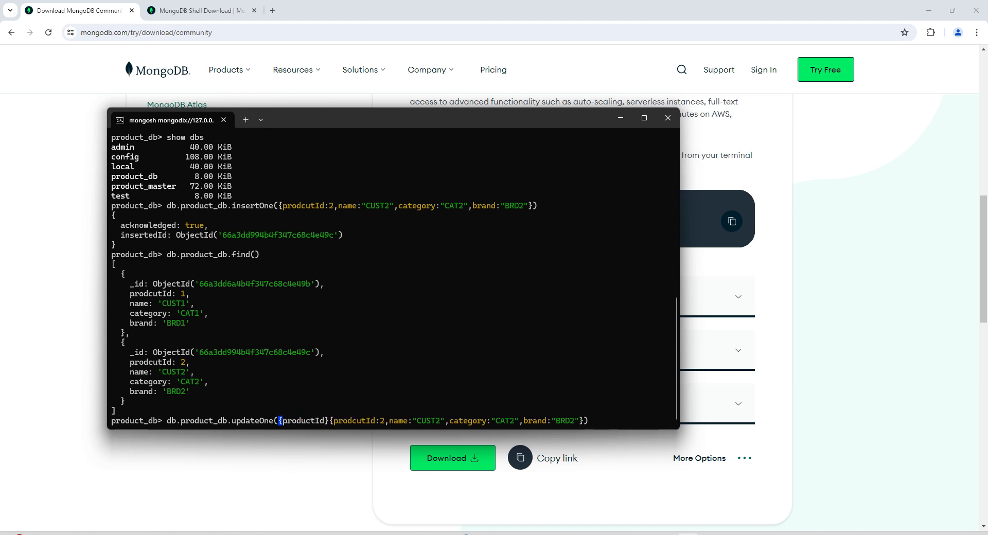
{"action": "type", "text": ":2"}
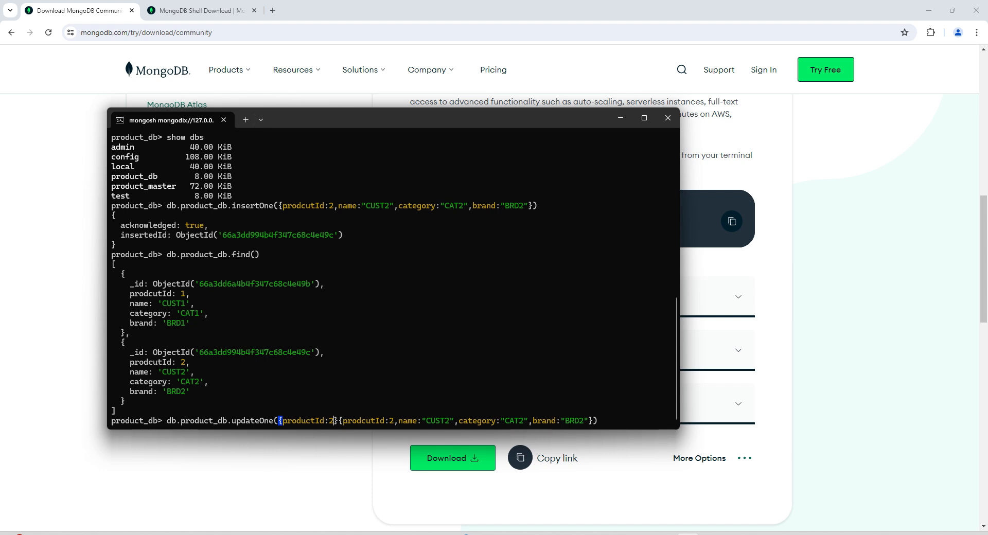
{"action": "key", "text": "Right"}
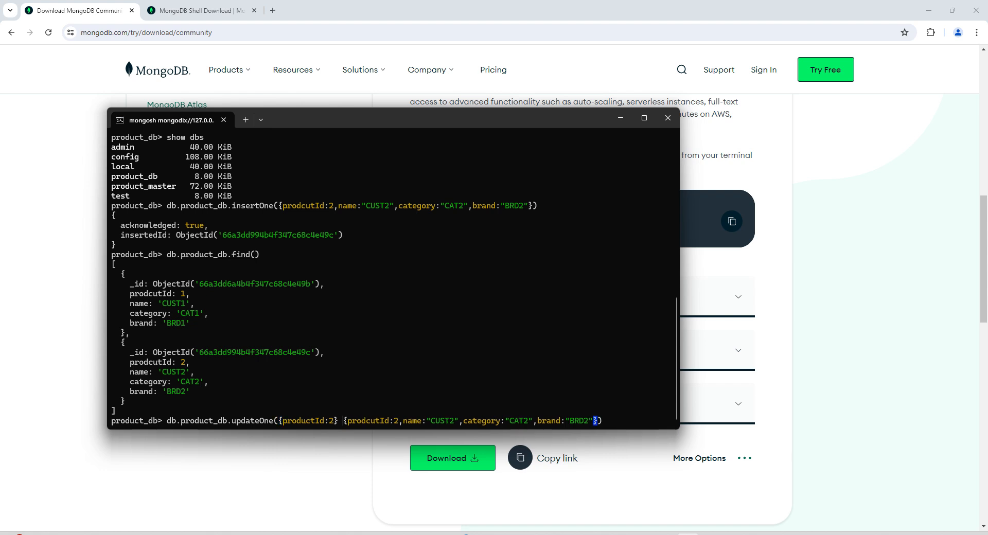
- Wrap the document of the updateOne command in a {$set:...} object, including its closing brace
{"action": "type", "text": "{set"}
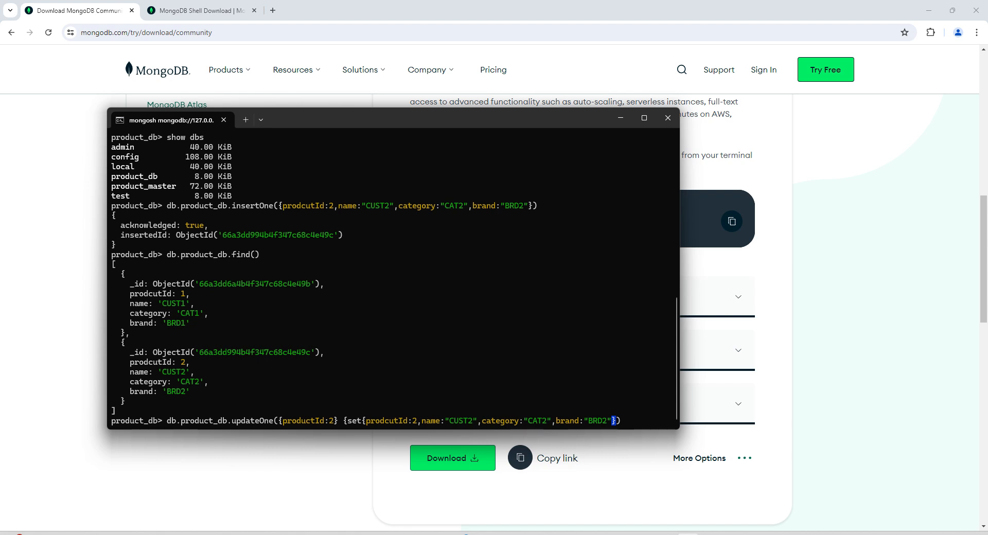
{"action": "key", "text": "BackSpace"}
{"action": "key", "text": "BackSpace"}
{"action": "key", "text": "BackSpace"}
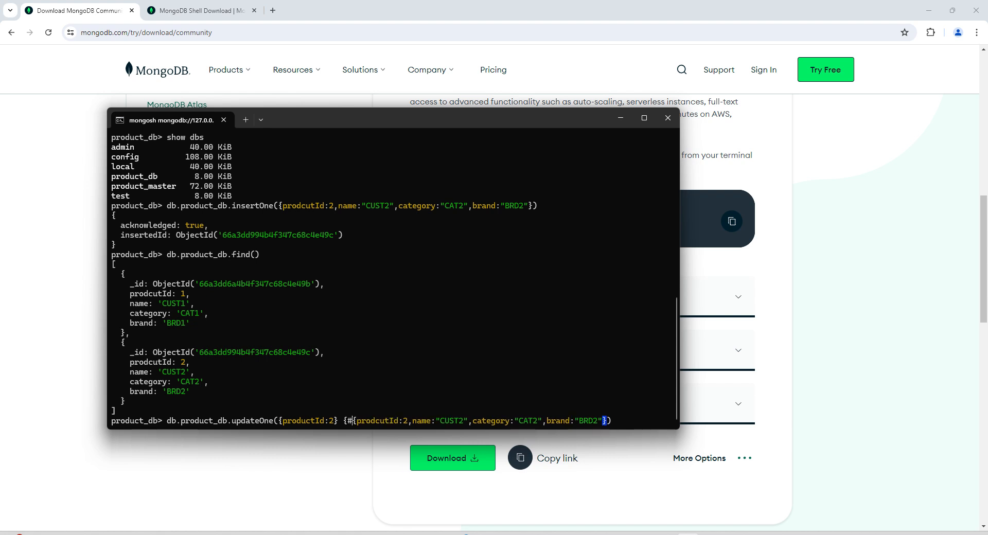
{"action": "type", "text": "$set"}
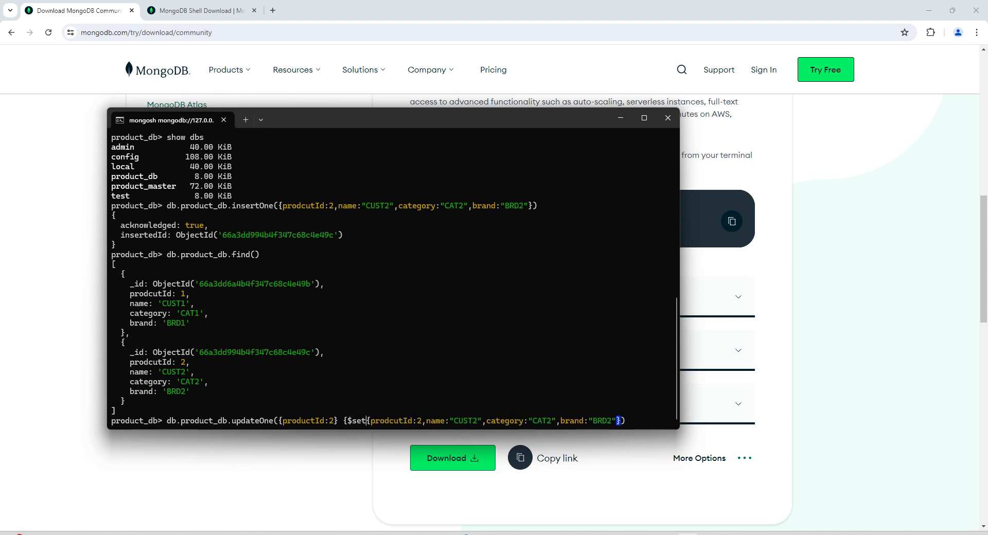
{"action": "type", "text": ":"}
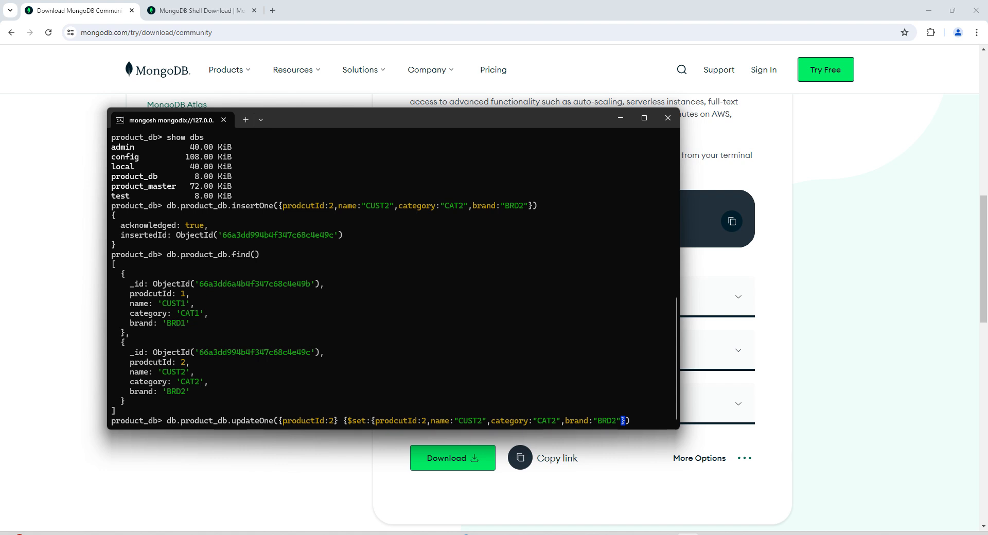
{"action": "key", "text": "Left"}
{"action": "key", "text": "Right"}
{"action": "key", "text": "Right"}
{"action": "type", "text": "}"}
- Change the values in $set to name "CUST222", category "CAT222" and brand "BRD222", and run the updateOne command
{"action": "key", "text": "Left"}
{"action": "key", "text": "Left"}
{"action": "key", "text": "Left"}
{"action": "key", "text": "Left"}
{"action": "key", "text": "Left"}
{"action": "key", "text": "Left"}
{"action": "key", "text": "Left"}
{"action": "key", "text": "Left"}
{"action": "key", "text": "Left"}
{"action": "key", "text": "Left"}
{"action": "key", "text": "Left"}
{"action": "key", "text": "Left"}
{"action": "key", "text": "Left"}
{"action": "key", "text": "Left"}
{"action": "type", "text": "22"}
{"action": "key", "text": "Left"}
{"action": "key", "text": "Left"}
{"action": "key", "text": "Left"}
{"action": "key", "text": "Left"}
{"action": "key", "text": "Left"}
{"action": "type", "text": "22"}
{"action": "key", "text": "Left"}
{"action": "key", "text": "Left"}
{"action": "key", "text": "Left"}
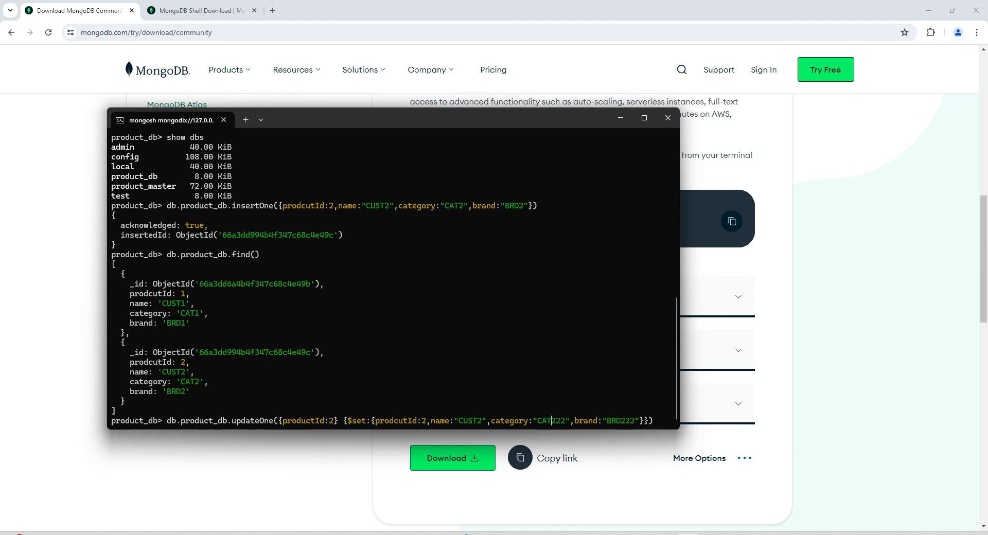
{"action": "type", "text": "22"}
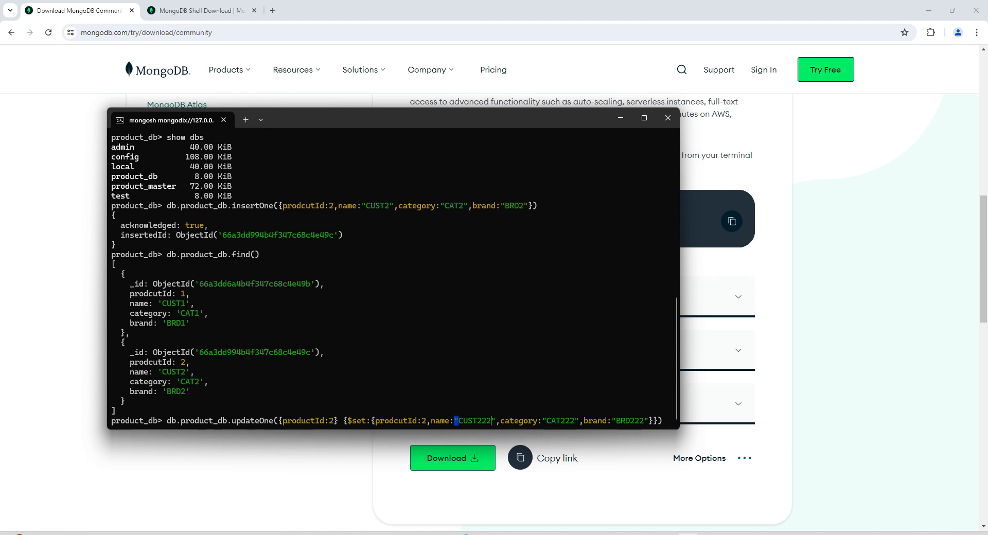
{"action": "key", "text": "Return"}
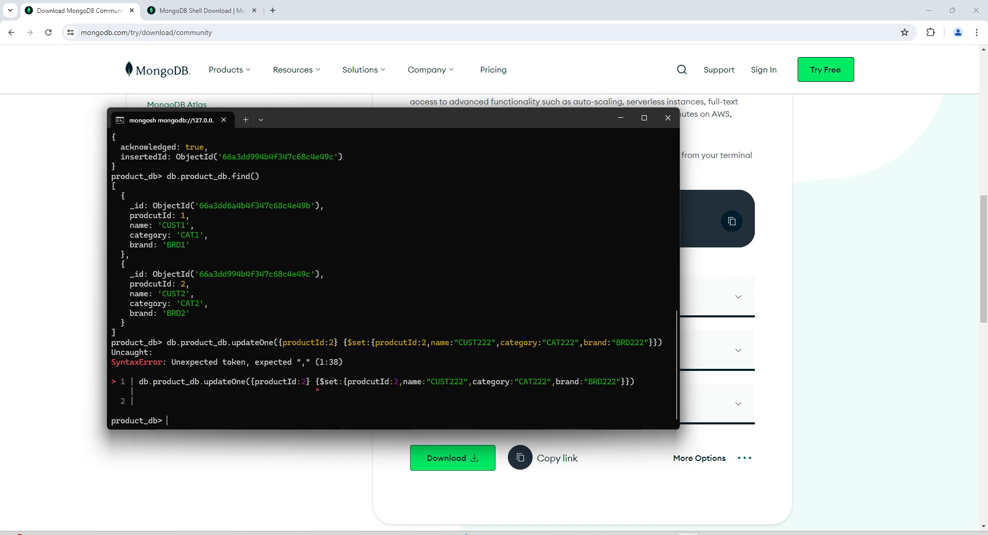
- Recall the updateOne command, insert a comma between the {productId:2} filter and the $set object, and run it
{"action": "key", "text": "Up"}
{"action": "key", "text": "Left"}
{"action": "key", "text": "Left"}
{"action": "key", "text": "Left"}
{"action": "key", "text": "Left"}
{"action": "key", "text": "Left"}
{"action": "key", "text": "Left"}
{"action": "key", "text": "Left"}
{"action": "key", "text": "Left"}
{"action": "key", "text": "Left"}
{"action": "key", "text": "Left"}
{"action": "key", "text": "Left"}
{"action": "key", "text": "Left"}
{"action": "key", "text": "Left"}
{"action": "key", "text": "Left"}
{"action": "key", "text": "Left"}
{"action": "key", "text": "Left"}
{"action": "key", "text": "Left"}
{"action": "key", "text": "Left"}
{"action": "key", "text": "Left"}
{"action": "key", "text": "Left"}
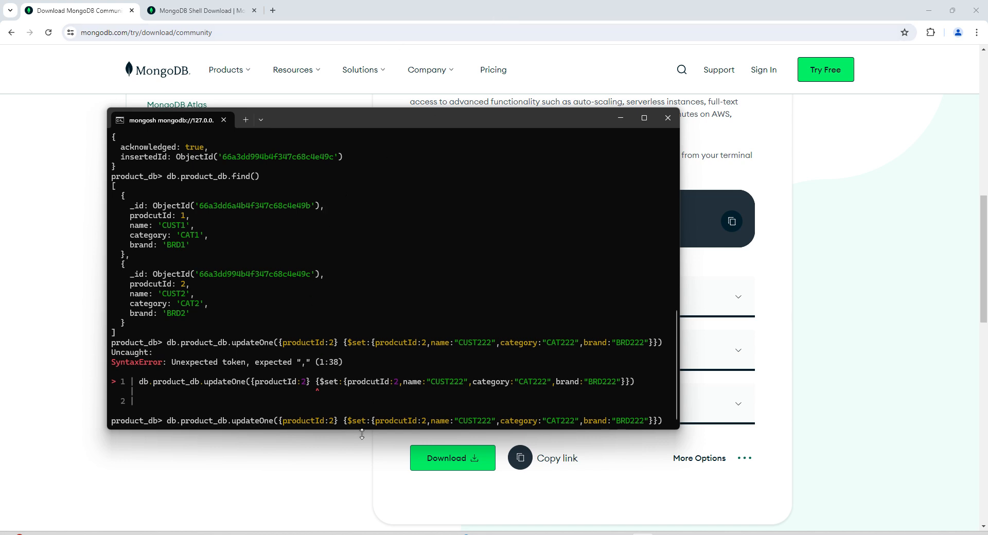
{"action": "left_click", "coordinate": [344, 424]}
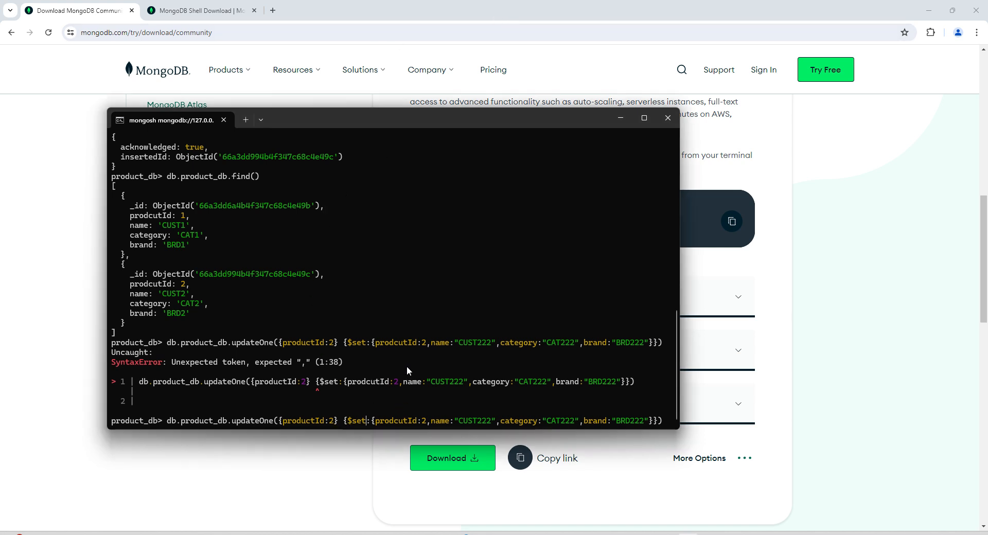
{"action": "key", "text": "End"}
{"action": "left_click", "coordinate": [339, 420]}
{"action": "type", "text": ","}
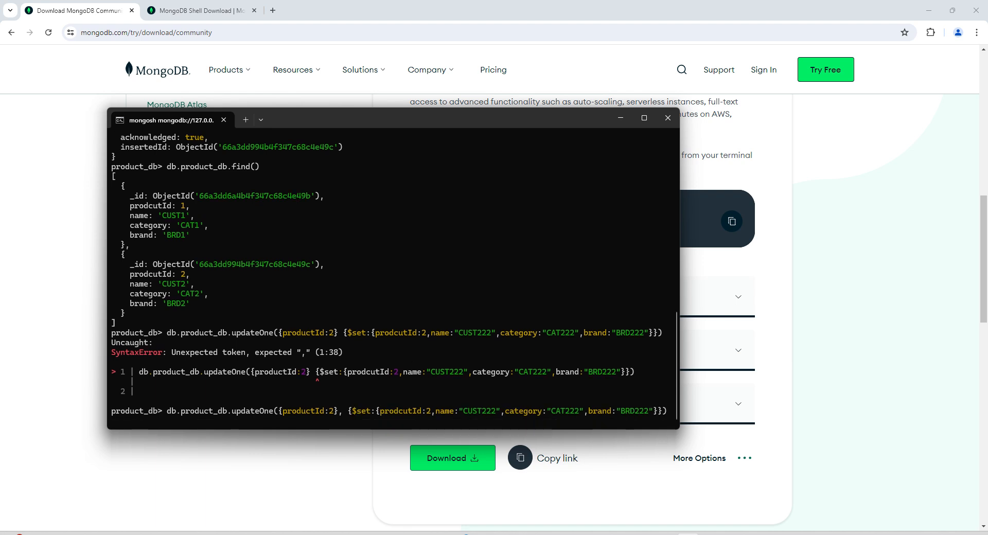
{"action": "key", "text": "Return"}
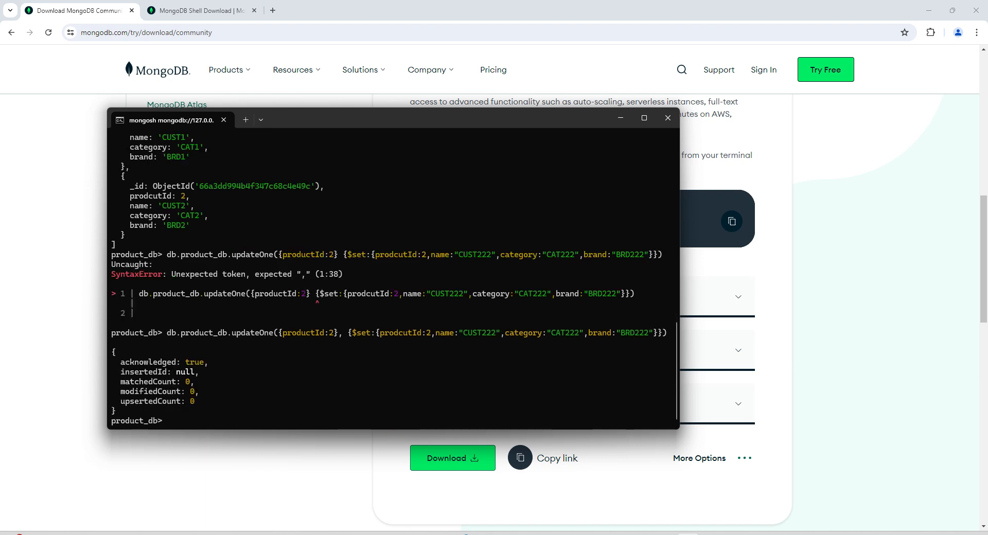
- Rerun db.product_db.find() and check whether the record with prodcutId 2 carries the updated values
{"action": "key", "text": "Up"}
{"action": "key", "text": "Up"}
{"action": "key", "text": "Up"}
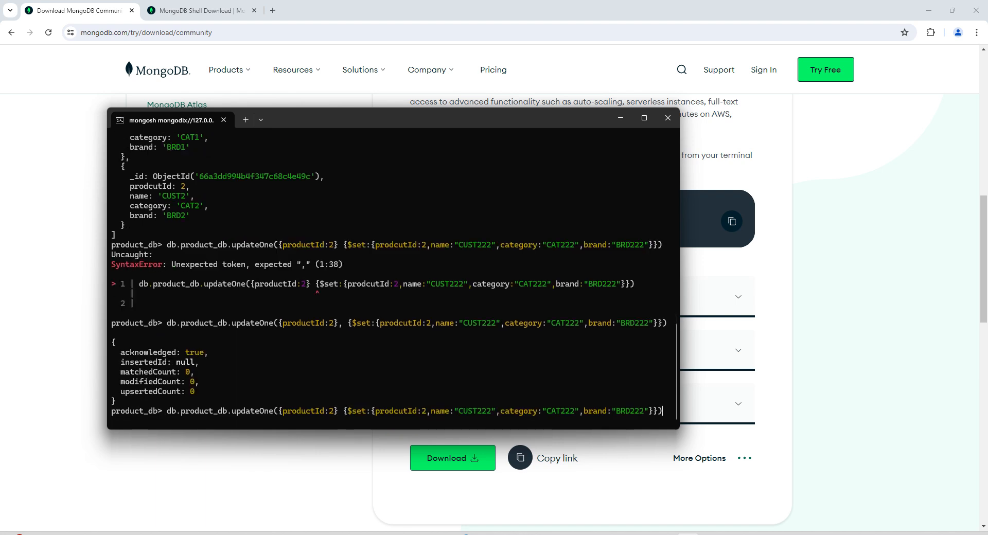
{"action": "key", "text": "Return"}
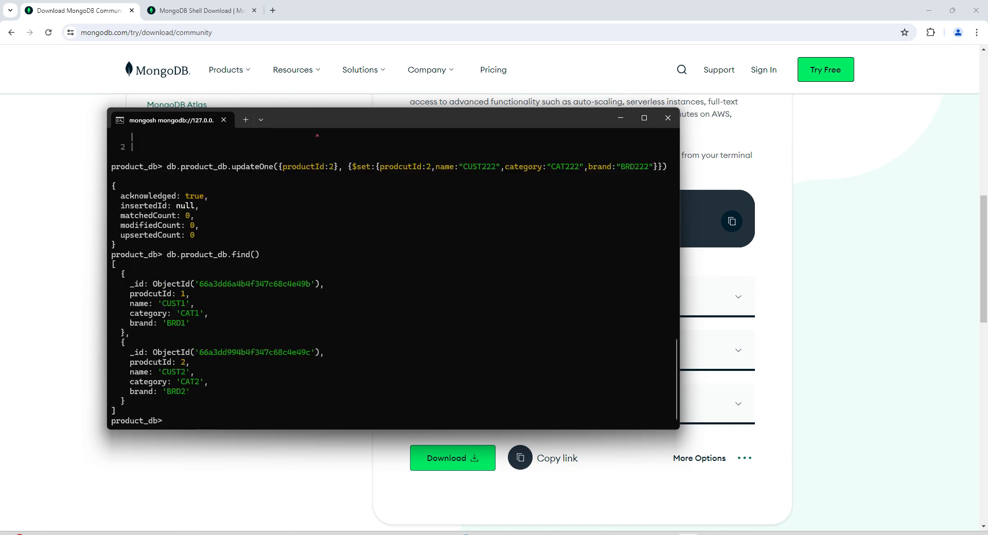
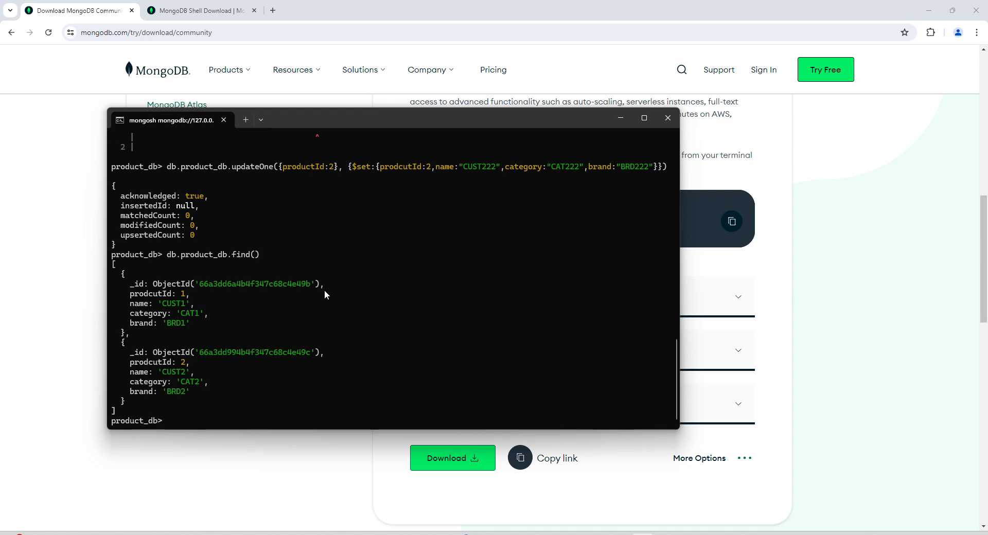
{"action": "scroll", "coordinate": [310, 334], "scroll_direction": "up", "scroll_amount": 2}
{"action": "scroll", "coordinate": [511, 196], "scroll_direction": "down", "scroll_amount": 2}
{"action": "left_click", "coordinate": [299, 408]}
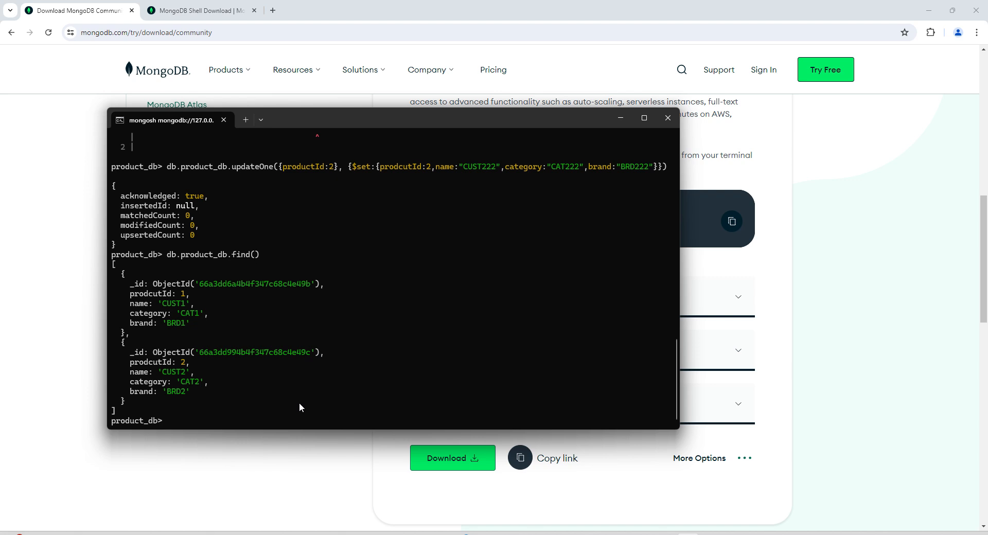
- Maximize the shell window and try the updateOne command again with an extra closing brace before the final parenthesis
{"action": "key", "text": "Up"}
{"action": "key", "text": "Up"}
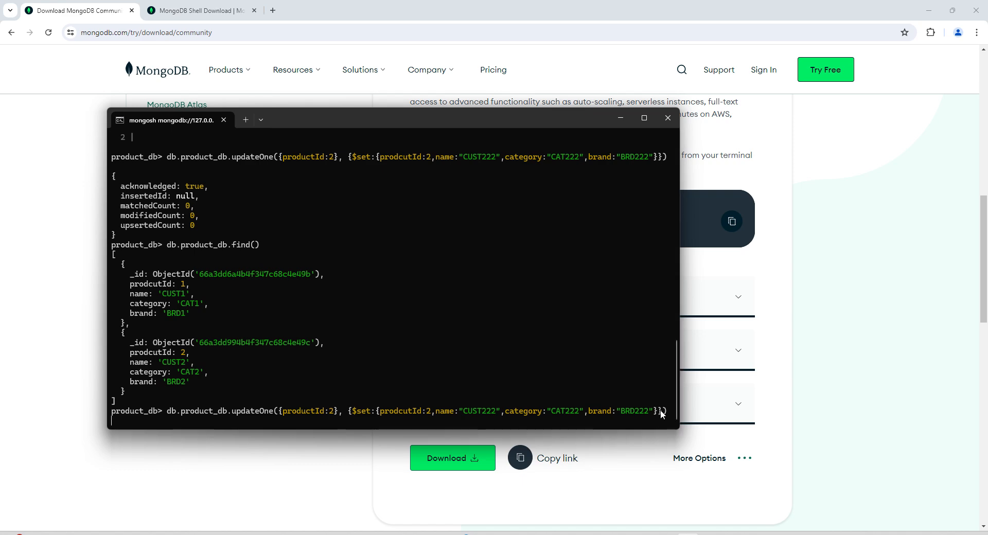
{"action": "left_click", "coordinate": [644, 117]}
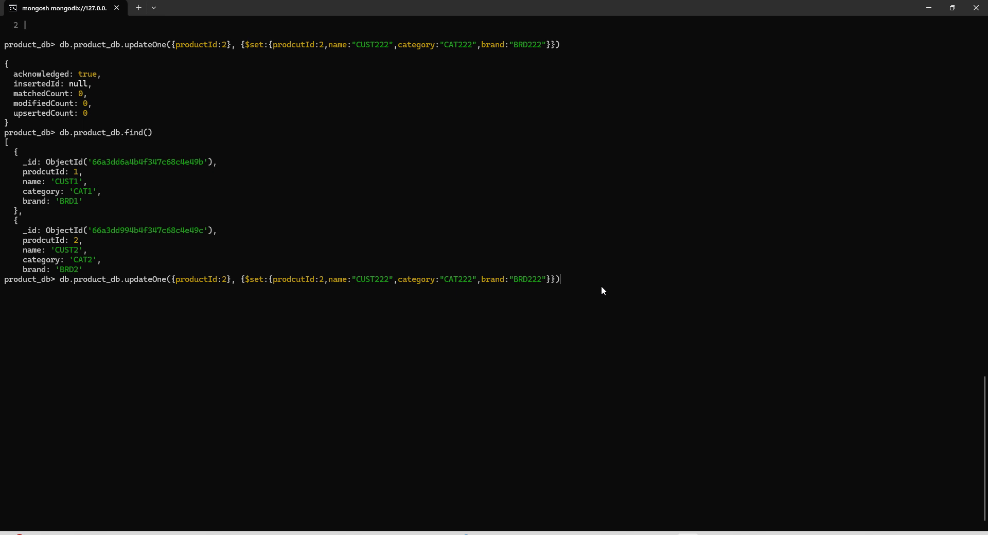
{"action": "key", "text": "Left"}
{"action": "type", "text": "}"}
{"action": "key", "text": "Return"}
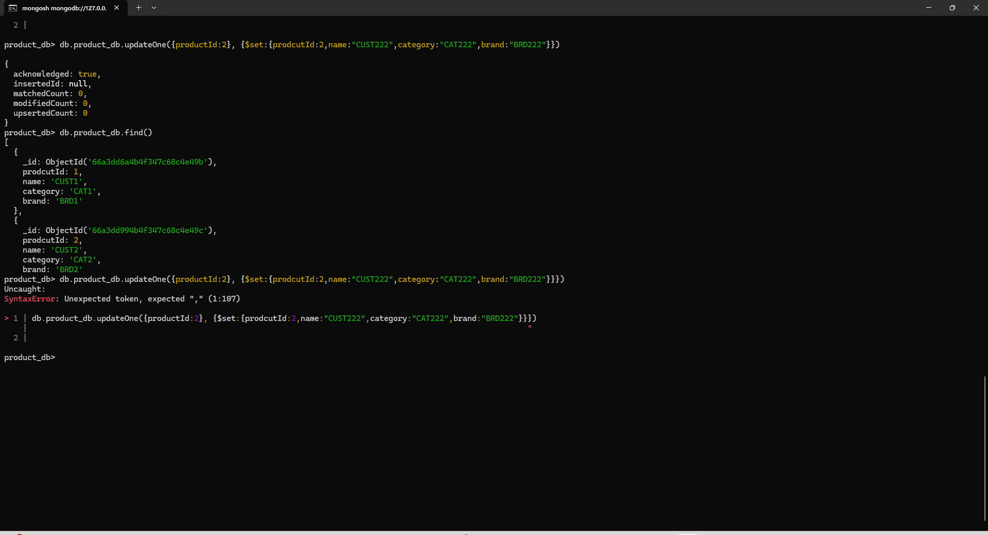
- Remove prodcutId:2 from the $set object of the recalled updateOne command and try to run it
{"action": "key", "text": "Up"}
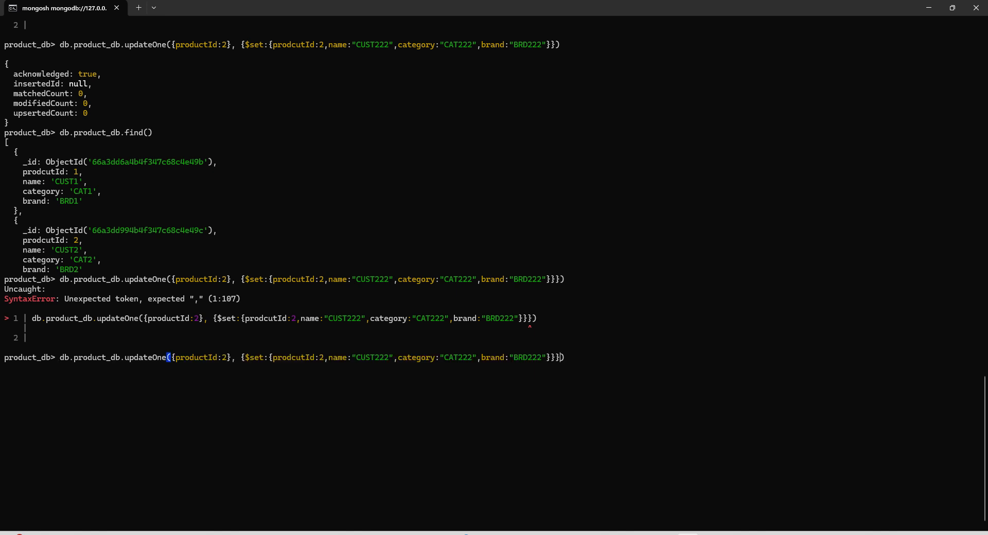
{"action": "key", "text": "Left"}
{"action": "key", "text": "Left"}
{"action": "key", "text": "Left"}
{"action": "key", "text": "Left"}
{"action": "key", "text": "Left"}
{"action": "key", "text": "Left"}
{"action": "key", "text": "Left"}
{"action": "key", "text": "Left"}
{"action": "key", "text": "Left"}
{"action": "key", "text": "Left"}
{"action": "key", "text": "Left"}
{"action": "key", "text": "Left"}
{"action": "key", "text": "Left"}
{"action": "key", "text": "Left"}
{"action": "key", "text": "Left"}
{"action": "key", "text": "Left"}
{"action": "key", "text": "Left"}
{"action": "key", "text": "Left"}
{"action": "key", "text": "Left"}
{"action": "key", "text": "Left"}
{"action": "key", "text": "Left"}
{"action": "key", "text": "Left"}
{"action": "key", "text": "Left"}
{"action": "key", "text": "Left"}
{"action": "key", "text": "Left"}
{"action": "key", "text": "Left"}
{"action": "key", "text": "Left"}
{"action": "key", "text": "Left"}
{"action": "key", "text": "BackSpace"}
{"action": "key", "text": "BackSpace"}
{"action": "key", "text": "BackSpace"}
{"action": "key", "text": "BackSpace"}
{"action": "key", "text": "BackSpace"}
{"action": "key", "text": "BackSpace"}
{"action": "key", "text": "BackSpace"}
{"action": "key", "text": "BackSpace"}
{"action": "key", "text": "BackSpace"}
{"action": "key", "text": "BackSpace"}
{"action": "key", "text": "BackSpace"}
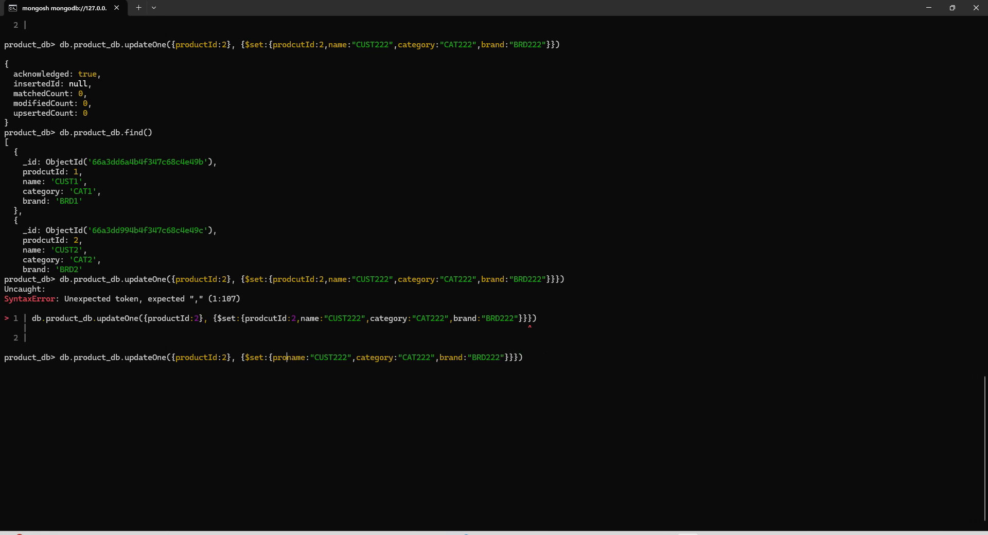
{"action": "key", "text": "BackSpace"}
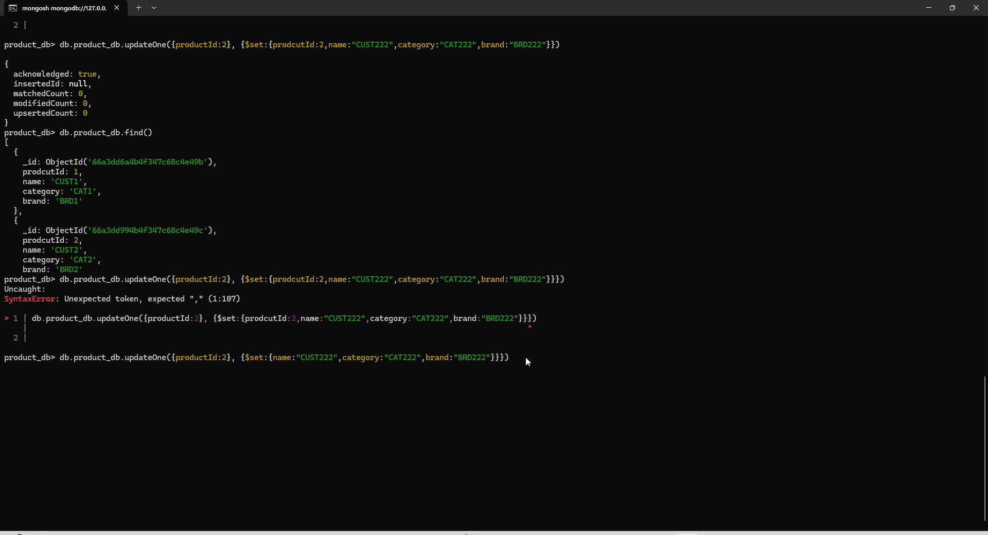
{"action": "key", "text": "Return"}
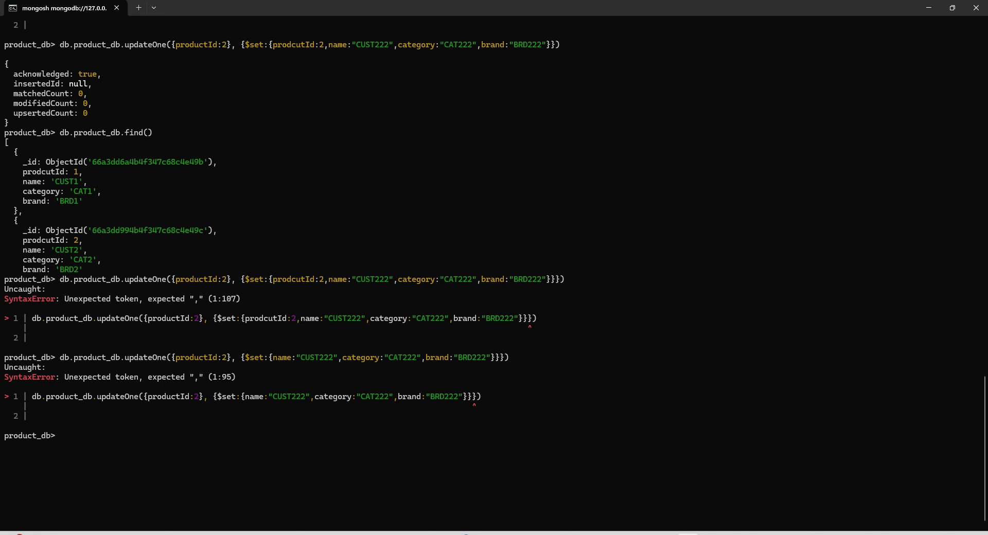
- Recall the updateOne command, remove the space before the $set object and the extra closing brace, and run it
{"action": "key", "text": "Up"}
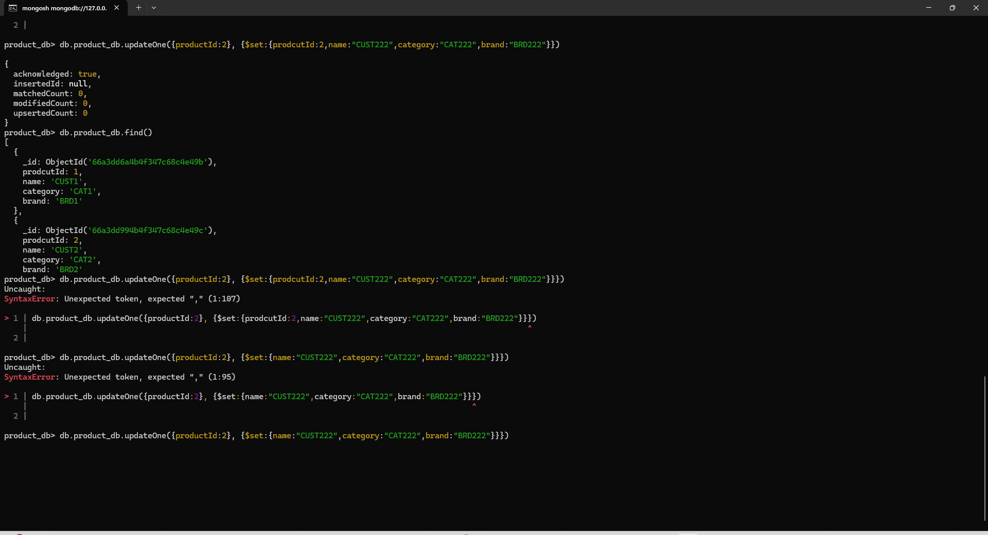
{"action": "key", "text": "Left"}
{"action": "key", "text": "Left"}
{"action": "key", "text": "Left"}
{"action": "key", "text": "Left"}
{"action": "key", "text": "Left"}
{"action": "key", "text": "Left"}
{"action": "key", "text": "Left"}
{"action": "key", "text": "Left"}
{"action": "key", "text": "Left"}
{"action": "key", "text": "Left"}
{"action": "key", "text": "Left"}
{"action": "key", "text": "Left"}
{"action": "key", "text": "Left"}
{"action": "key", "text": "Left"}
{"action": "key", "text": "Left"}
{"action": "key", "text": "Left"}
{"action": "key", "text": "Left"}
{"action": "key", "text": "Left"}
{"action": "key", "text": "Left"}
{"action": "key", "text": "Left"}
{"action": "key", "text": "Left"}
{"action": "key", "text": "BackSpace"}
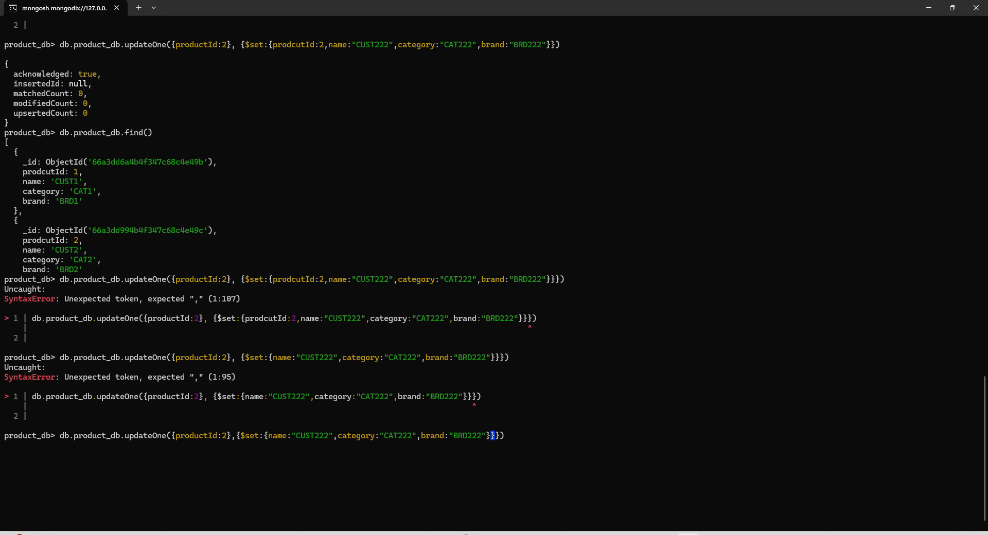
{"action": "key", "text": "Right"}
{"action": "key", "text": "Right"}
{"action": "key", "text": "Right"}
{"action": "key", "text": "Right"}
{"action": "key", "text": "Right"}
{"action": "key", "text": "Right"}
{"action": "key", "text": "Right"}
{"action": "key", "text": "Right"}
{"action": "key", "text": "Right"}
{"action": "key", "text": "Right"}
{"action": "key", "text": "Right"}
{"action": "key", "text": "Right"}
{"action": "key", "text": "Right"}
{"action": "key", "text": "Right"}
{"action": "key", "text": "Right"}
{"action": "key", "text": "Right"}
{"action": "key", "text": "Right"}
{"action": "key", "text": "Right"}
{"action": "key", "text": "Right"}
{"action": "key", "text": "Right"}
{"action": "key", "text": "Right"}
{"action": "key", "text": "Right"}
{"action": "key", "text": "Right"}
{"action": "key", "text": "Right"}
{"action": "key", "text": "Right"}
{"action": "key", "text": "Right"}
{"action": "key", "text": "Right"}
{"action": "key", "text": "Right"}
{"action": "key", "text": "Right"}
{"action": "key", "text": "Right"}
{"action": "key", "text": "Right"}
{"action": "key", "text": "Right"}
{"action": "key", "text": "Right"}
{"action": "key", "text": "Right"}
{"action": "key", "text": "Right"}
{"action": "key", "text": "Right"}
{"action": "key", "text": "Right"}
{"action": "key", "text": "Right"}
{"action": "key", "text": "Right"}
{"action": "key", "text": "Right"}
{"action": "key", "text": "BackSpace"}
{"action": "key", "text": "Return"}
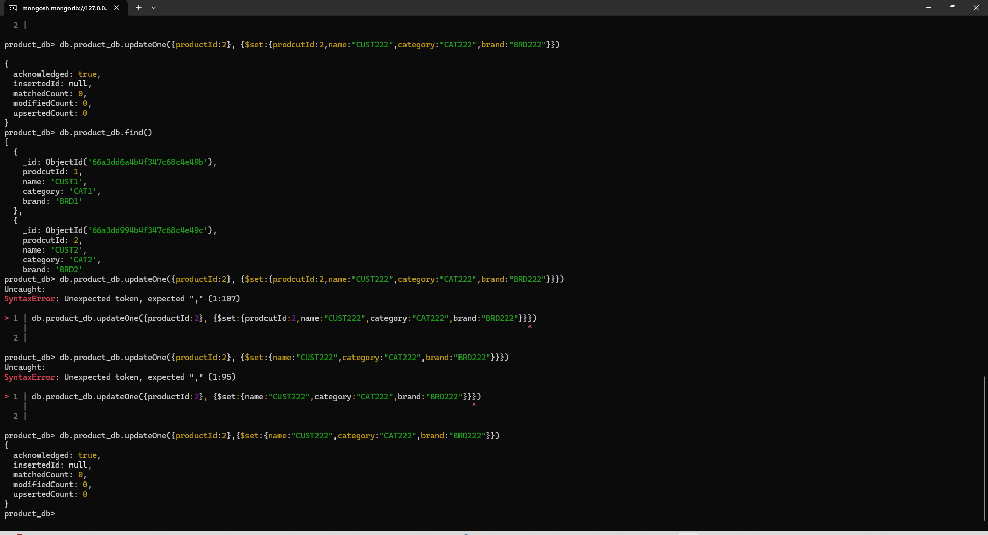
- Rerun db.product_db.find() to list the product documents
{"action": "key", "text": "Up"}
{"action": "key", "text": "Up"}
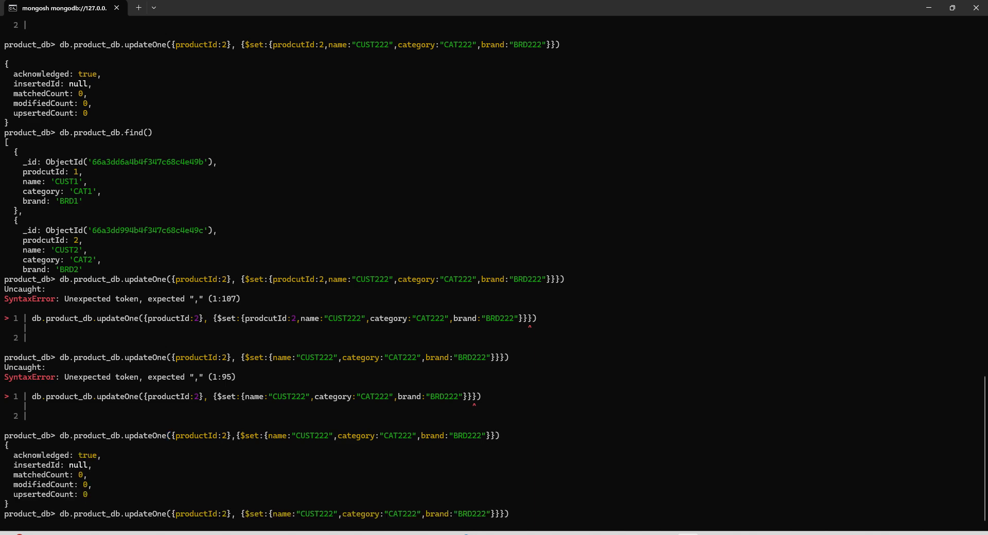
{"action": "key", "text": "Up"}
{"action": "key", "text": "Up"}
{"action": "key", "text": "Return"}
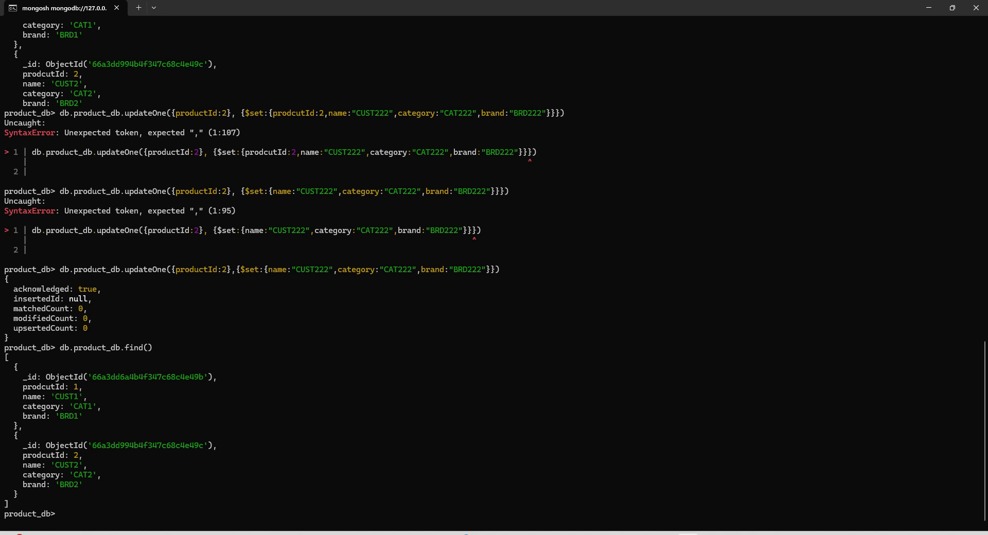
- Compare the productId filter of the last updateOne command with the field names and values in the listed documents
{"action": "double_click", "coordinate": [111, 347]}
{"action": "double_click", "coordinate": [140, 350]}
{"action": "left_click", "coordinate": [317, 269]}
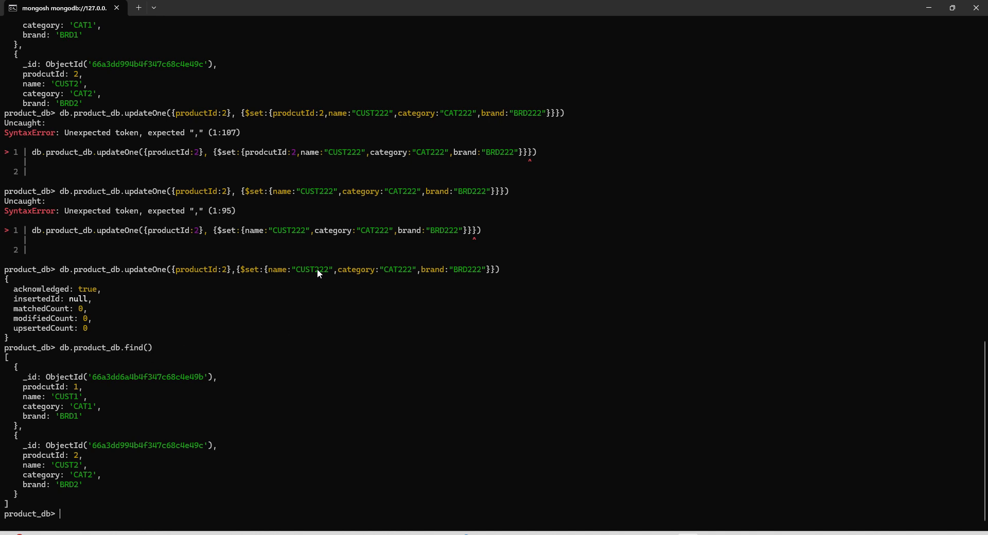
{"action": "double_click", "coordinate": [210, 269]}
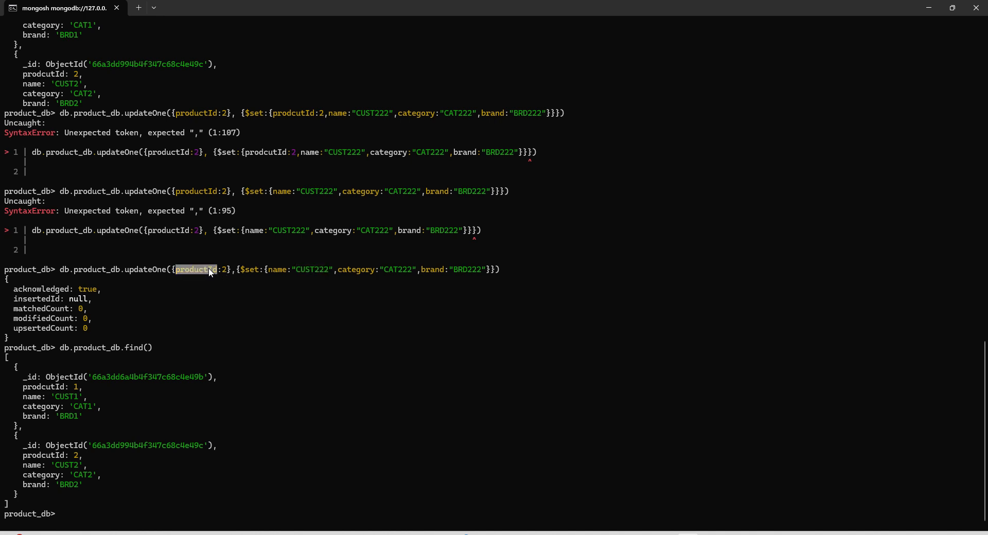
{"action": "double_click", "coordinate": [72, 465]}
{"action": "double_click", "coordinate": [143, 445]}
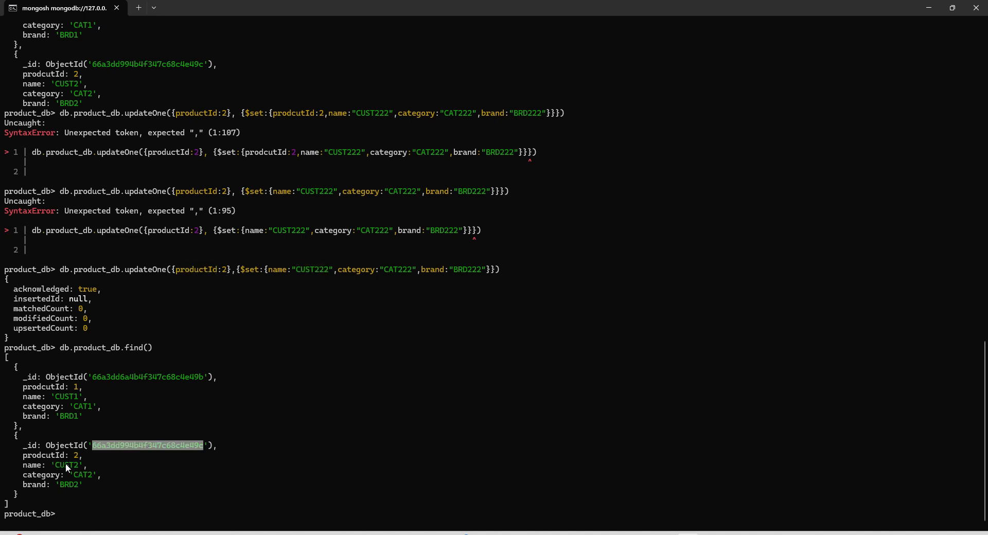
{"action": "double_click", "coordinate": [54, 456]}
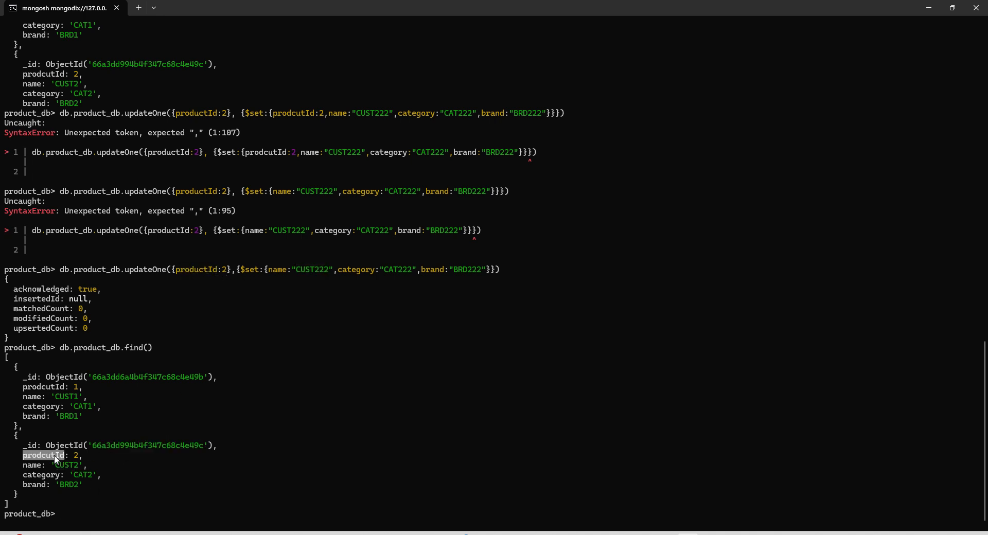
{"action": "double_click", "coordinate": [202, 270]}
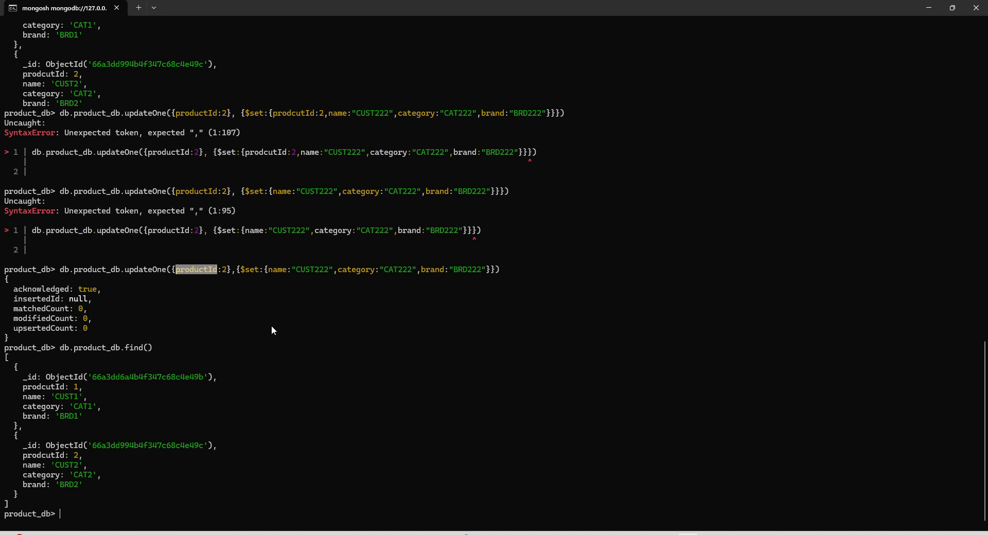
{"action": "left_click", "coordinate": [221, 392]}
{"action": "scroll", "coordinate": [117, 346], "scroll_direction": "up", "scroll_amount": 3}
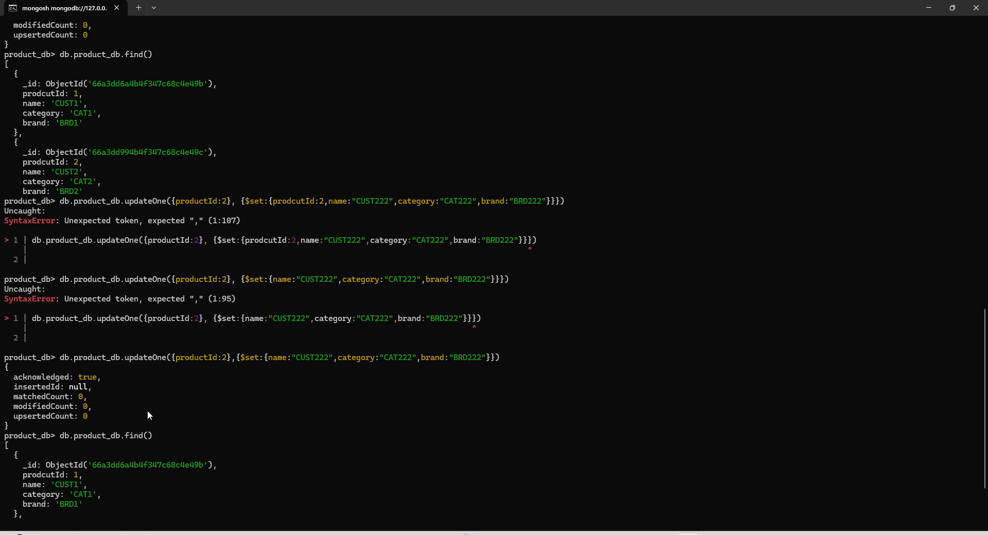
{"action": "scroll", "coordinate": [191, 384], "scroll_direction": "down", "scroll_amount": 1}
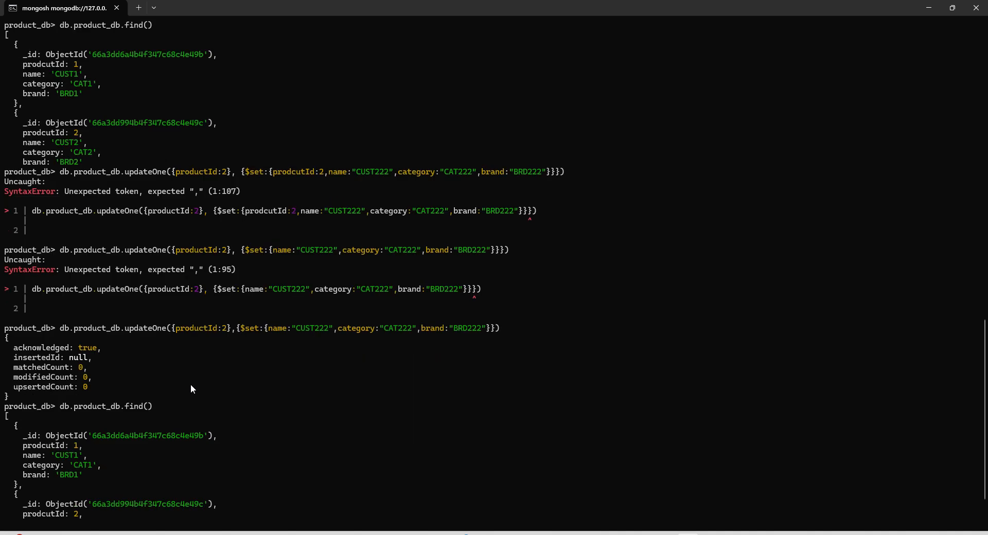
{"action": "scroll", "coordinate": [92, 434], "scroll_direction": "down", "scroll_amount": 1}
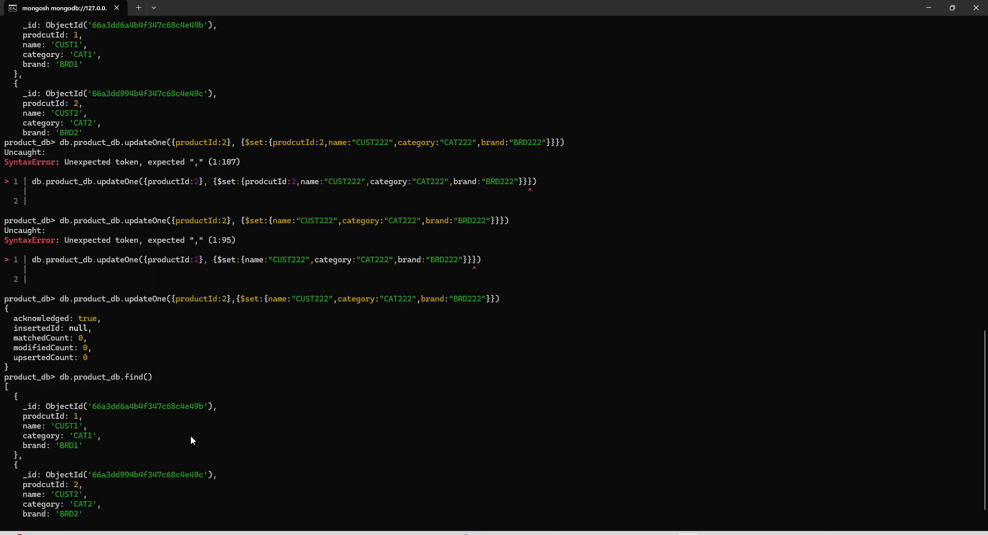
{"action": "scroll", "coordinate": [191, 435], "scroll_direction": "down", "scroll_amount": 1}
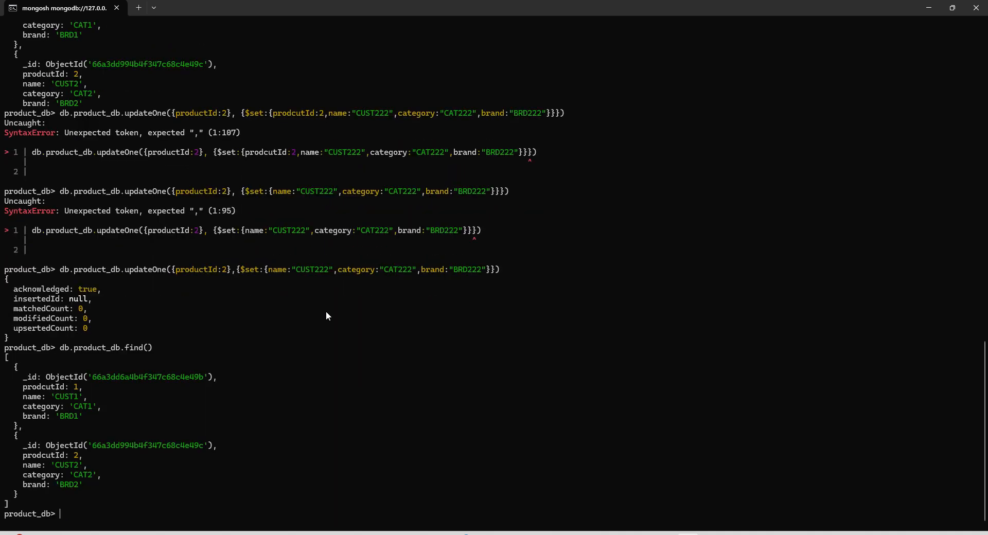
- Recall the updateOne command and change its filter to productId:1, checking the filter against the listed documents' ID field
{"action": "key", "text": "Up"}
{"action": "key", "text": "Up"}
{"action": "key", "text": "Left"}
{"action": "key", "text": "Left"}
{"action": "key", "text": "Left"}
{"action": "key", "text": "Left"}
{"action": "key", "text": "Left"}
{"action": "key", "text": "Left"}
{"action": "key", "text": "Left"}
{"action": "key", "text": "Left"}
{"action": "key", "text": "Left"}
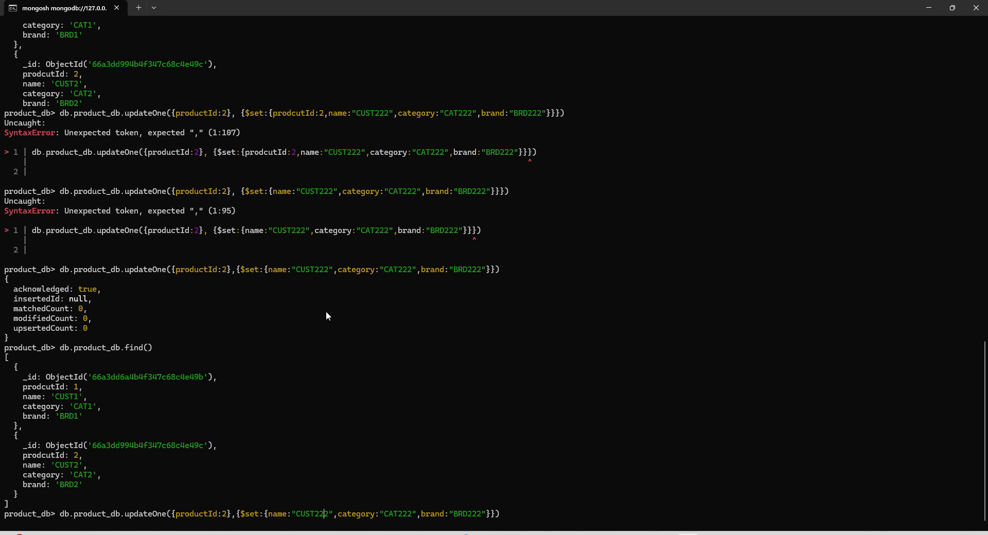
{"action": "key", "text": "Left"}
{"action": "key", "text": "Left"}
{"action": "key", "text": "Left"}
{"action": "key", "text": "Left"}
{"action": "key", "text": "Left"}
{"action": "key", "text": "Left"}
{"action": "key", "text": "Left"}
{"action": "key", "text": "Left"}
{"action": "key", "text": "Left"}
{"action": "key", "text": "Left"}
{"action": "key", "text": "Left"}
{"action": "key", "text": "Left"}
{"action": "key", "text": "Left"}
{"action": "key", "text": "Left"}
{"action": "key", "text": "Left"}
{"action": "double_click", "coordinate": [39, 457]}
{"action": "left_click", "coordinate": [46, 457]}
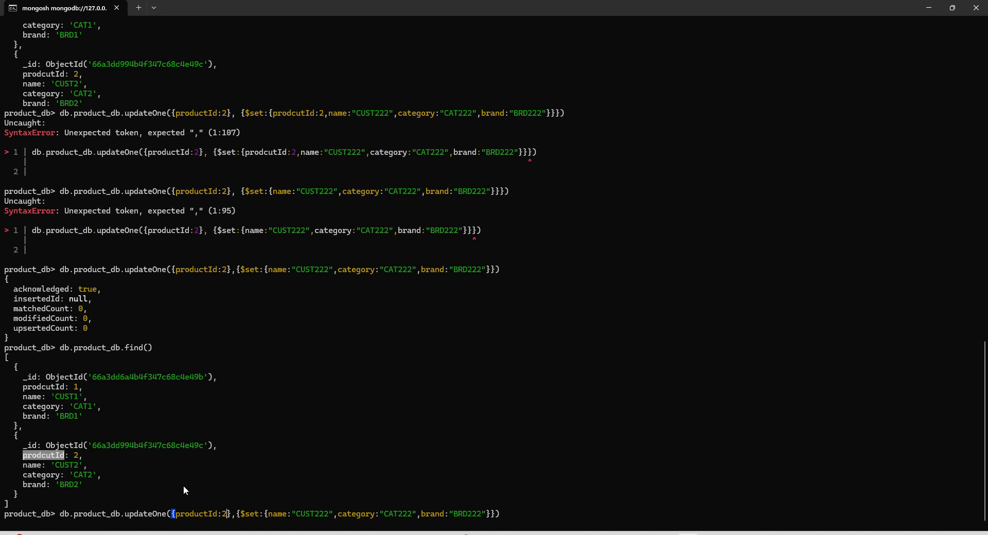
{"action": "left_click", "coordinate": [212, 516]}
{"action": "left_click_drag", "start_coordinate": [21, 457], "coordinate": [45, 456]}
{"action": "double_click", "coordinate": [197, 515]}
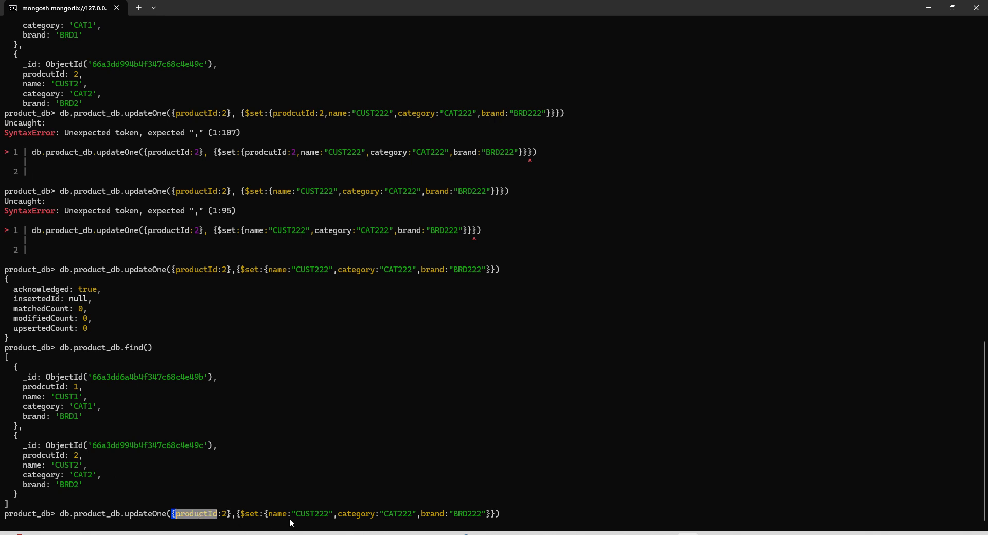
{"action": "left_click", "coordinate": [190, 516]}
{"action": "double_click", "coordinate": [196, 515]}
{"action": "double_click", "coordinate": [40, 389]}
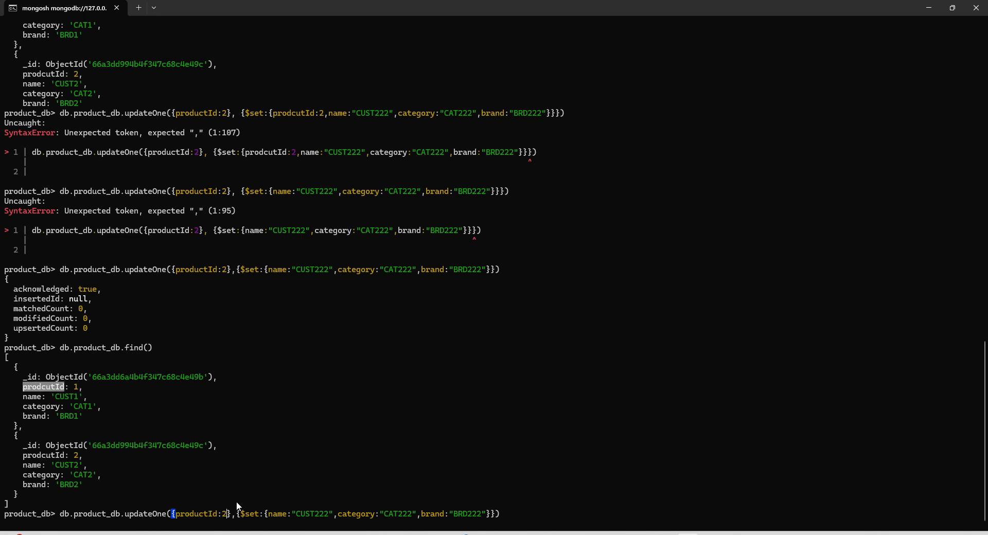
{"action": "key", "text": "BackSpace"}
{"action": "type", "text": "1"}
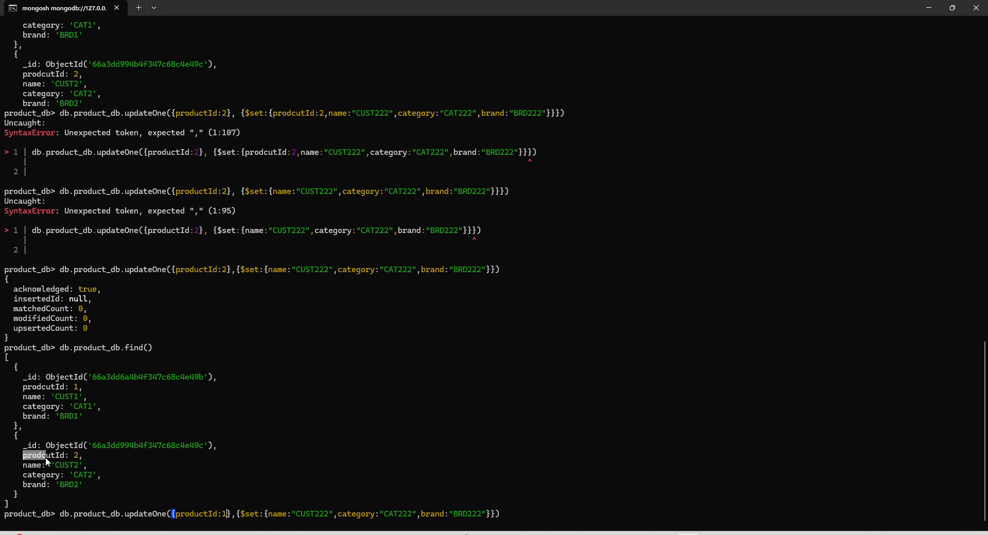
- Check the prodcutId fields of both listed documents and run the updateOne command with the productId:1 filter
{"action": "left_click", "coordinate": [123, 462]}
{"action": "left_click_drag", "start_coordinate": [23, 458], "coordinate": [63, 457]}
{"action": "left_click", "coordinate": [72, 463]}
{"action": "left_click_drag", "start_coordinate": [23, 457], "coordinate": [62, 457]}
{"action": "left_click_drag", "start_coordinate": [19, 387], "coordinate": [54, 387]}
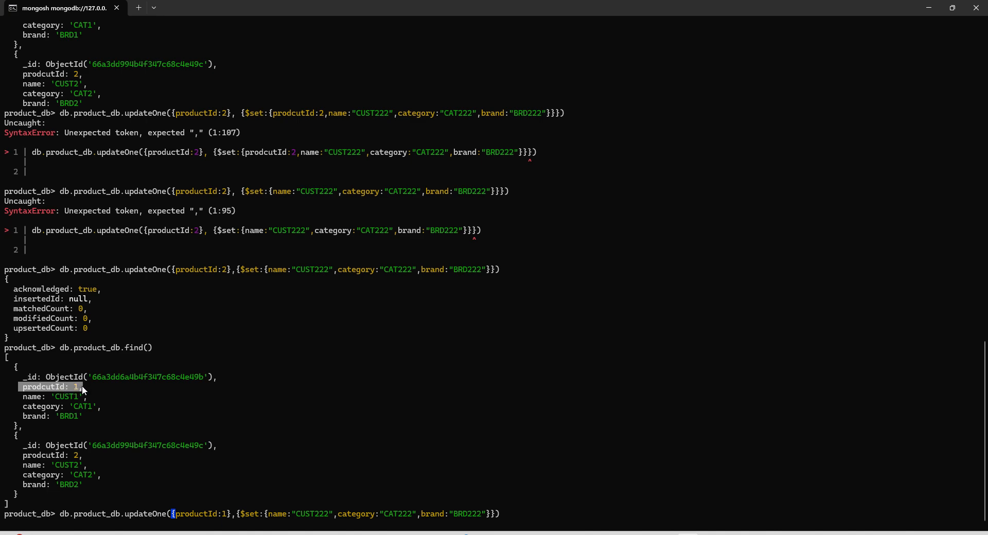
{"action": "double_click", "coordinate": [366, 517]}
{"action": "left_click", "coordinate": [263, 466]}
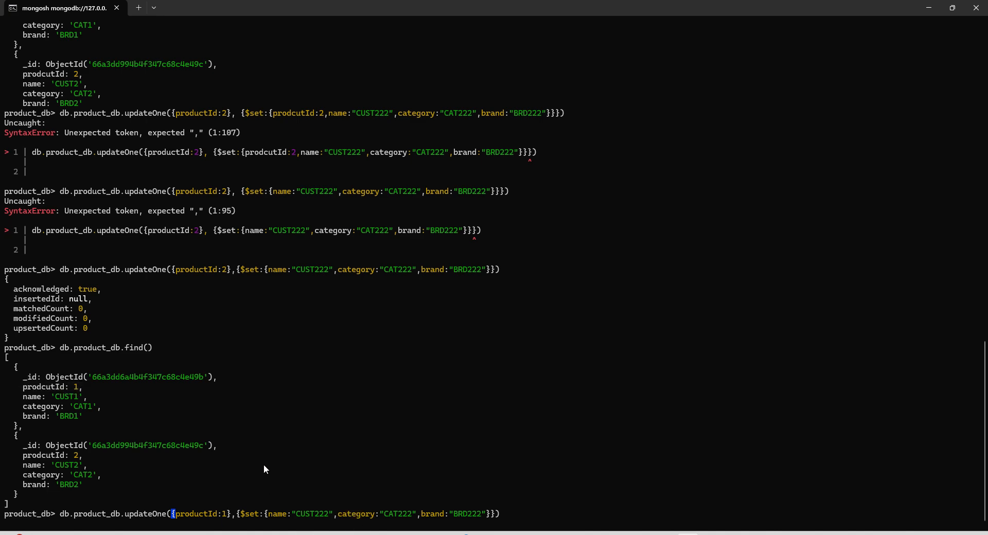
{"action": "key", "text": "Return"}
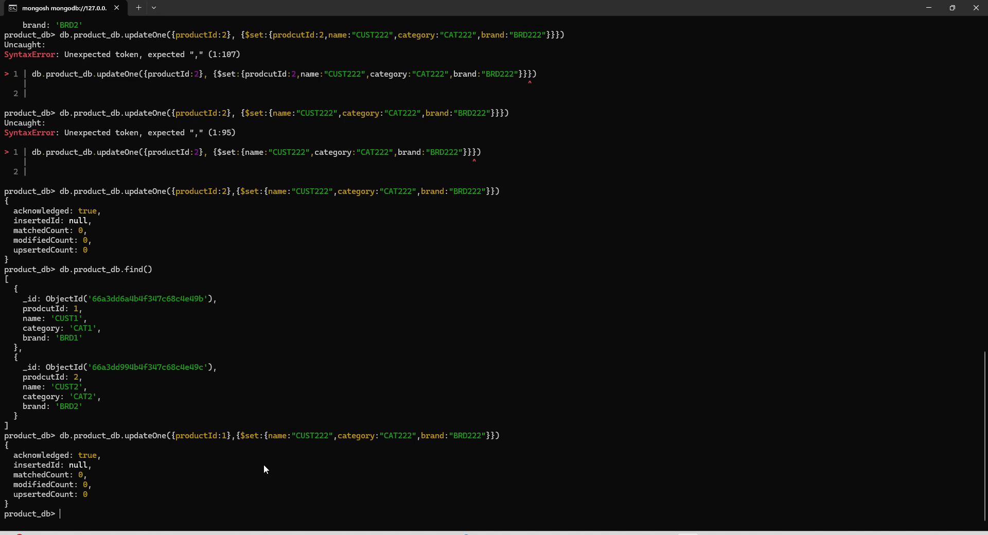
- Recall the last updateOne command, correct its filter field to prodcutId so it matches the listed documents, and run it
{"action": "key", "text": "Up"}
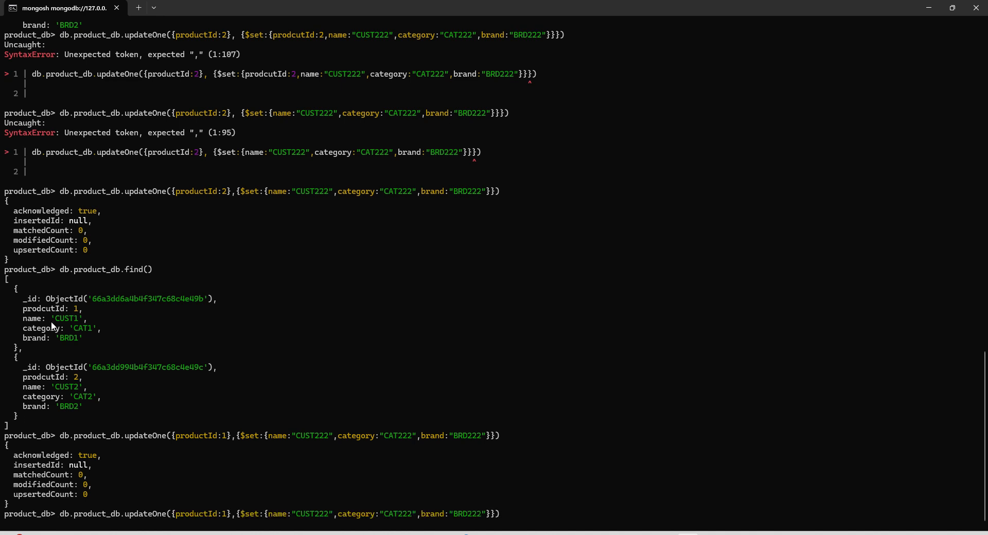
{"action": "double_click", "coordinate": [48, 308]}
{"action": "left_click", "coordinate": [203, 438]}
{"action": "key", "text": "Left"}
{"action": "key", "text": "Left"}
{"action": "key", "text": "Left"}
{"action": "key", "text": "Left"}
{"action": "key", "text": "Left"}
{"action": "key", "text": "Left"}
{"action": "key", "text": "Left"}
{"action": "key", "text": "Left"}
{"action": "key", "text": "Left"}
{"action": "key", "text": "Left"}
{"action": "key", "text": "Left"}
{"action": "key", "text": "Left"}
{"action": "key", "text": "Left"}
{"action": "key", "text": "Left"}
{"action": "key", "text": "Left"}
{"action": "key", "text": "Left"}
{"action": "key", "text": "Left"}
{"action": "key", "text": "Left"}
{"action": "key", "text": "Left"}
{"action": "key", "text": "Left"}
{"action": "key", "text": "Left"}
{"action": "key", "text": "Left"}
{"action": "key", "text": "Left"}
{"action": "key", "text": "Left"}
{"action": "key", "text": "Left"}
{"action": "key", "text": "Left"}
{"action": "key", "text": "Left"}
{"action": "key", "text": "Left"}
{"action": "key", "text": "Left"}
{"action": "key", "text": "Left"}
{"action": "key", "text": "Left"}
{"action": "key", "text": "Left"}
{"action": "key", "text": "Left"}
{"action": "key", "text": "BackSpace"}
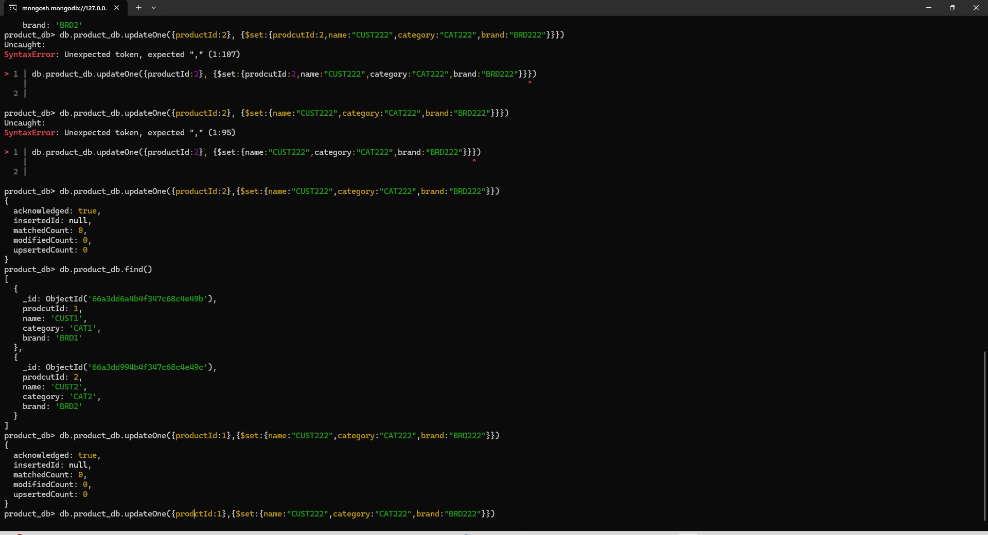
{"action": "key", "text": "Right"}
{"action": "type", "text": "u"}
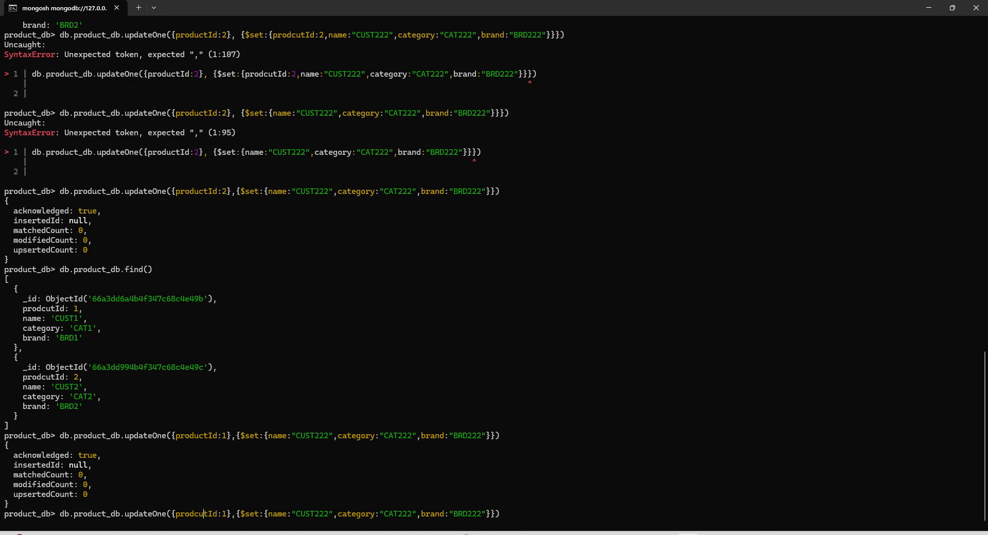
{"action": "key", "text": "Return"}
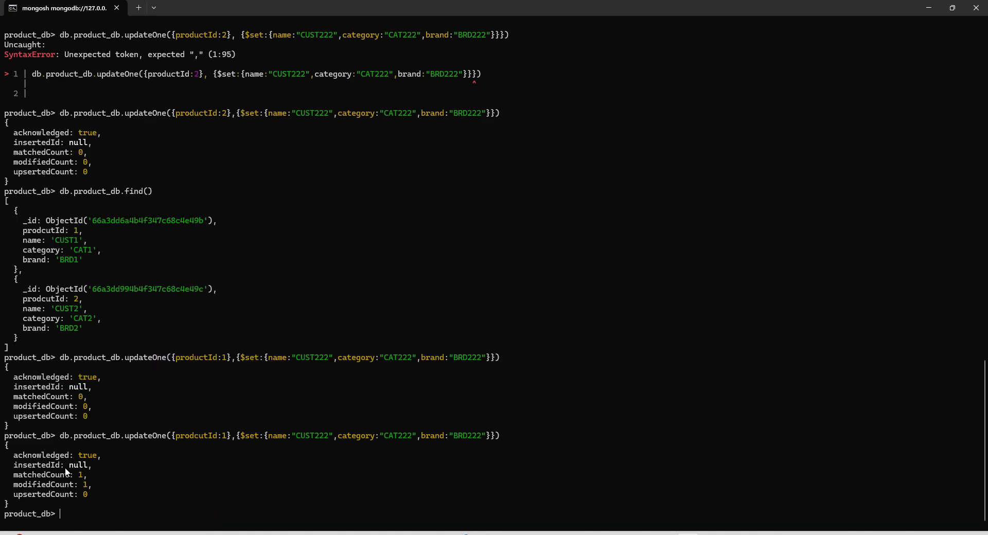
- Check the matched and modified counts of the update, and rerun db.product_db.find() to list the product documents
{"action": "left_click_drag", "start_coordinate": [14, 474], "coordinate": [73, 485]}
{"action": "left_click", "coordinate": [229, 487]}
{"action": "key", "text": "Up"}
{"action": "key", "text": "Up"}
{"action": "key", "text": "Up"}
{"action": "key", "text": "Return"}
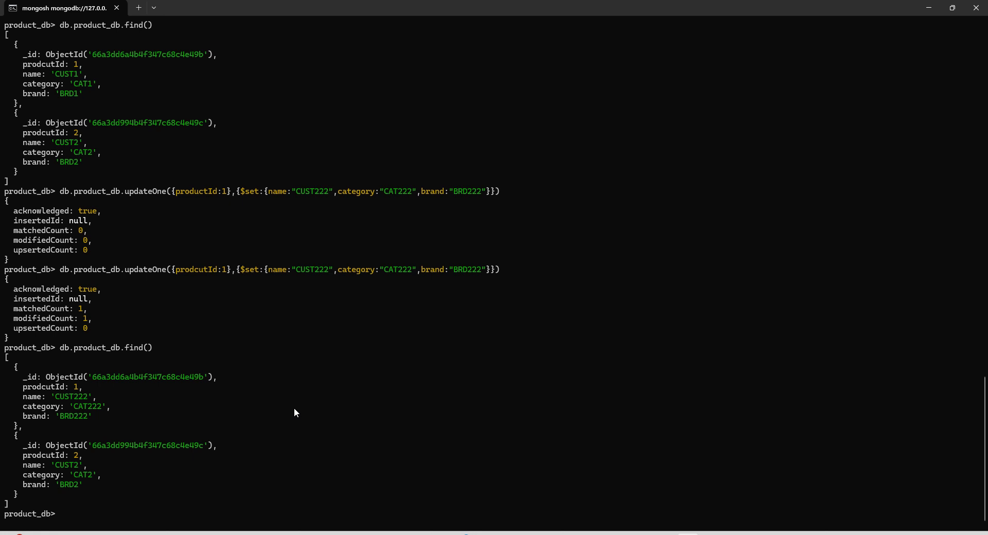
- Recall the updateOne command with the prodcutId:1 filter and remove its whole $set argument, leaving only {prodcutId:1} in the parentheses
{"action": "key", "text": "Up"}
{"action": "key", "text": "Up"}
{"action": "key", "text": "BackSpace"}
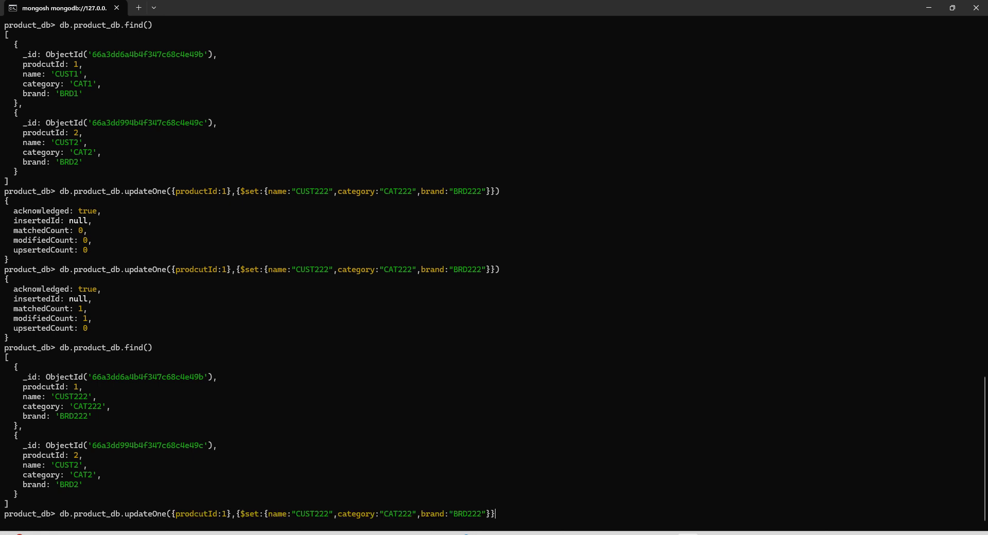
{"action": "key", "text": "BackSpace"}
{"action": "key", "text": "BackSpace"}
{"action": "key", "text": "BackSpace"}
{"action": "key", "text": "BackSpace"}
{"action": "key", "text": "BackSpace"}
{"action": "key", "text": "BackSpace"}
{"action": "key", "text": "BackSpace"}
{"action": "key", "text": "BackSpace"}
{"action": "key", "text": "BackSpace"}
{"action": "key", "text": "BackSpace"}
{"action": "key", "text": "BackSpace"}
{"action": "key", "text": "BackSpace"}
{"action": "key", "text": "BackSpace"}
{"action": "key", "text": "BackSpace"}
{"action": "key", "text": "BackSpace"}
{"action": "key", "text": "BackSpace"}
{"action": "key", "text": "BackSpace"}
{"action": "key", "text": "BackSpace"}
{"action": "key", "text": "BackSpace"}
{"action": "key", "text": "BackSpace"}
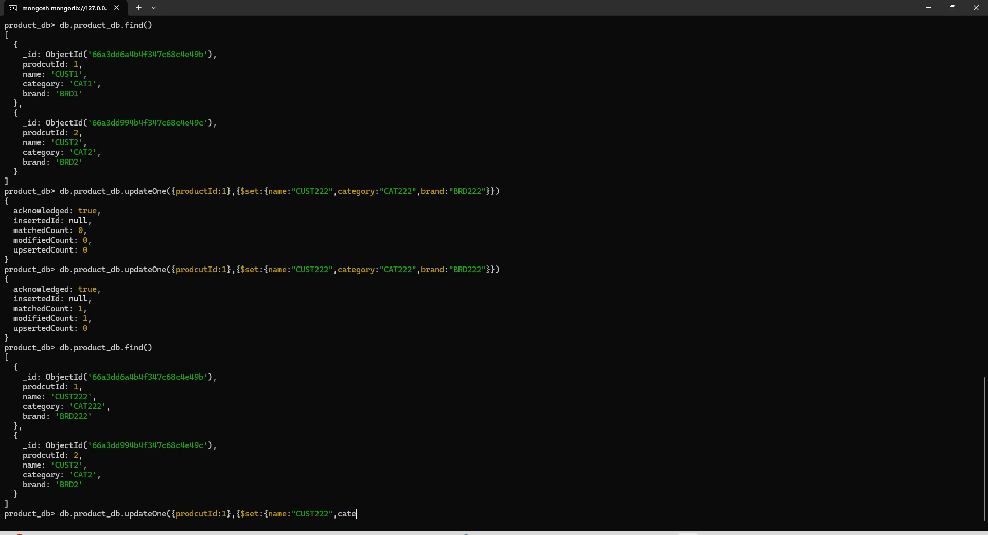
{"action": "key", "text": "BackSpace"}
{"action": "key", "text": "BackSpace"}
{"action": "key", "text": "BackSpace"}
{"action": "key", "text": "BackSpace"}
{"action": "key", "text": "BackSpace"}
{"action": "key", "text": "BackSpace"}
{"action": "key", "text": "BackSpace"}
{"action": "key", "text": "BackSpace"}
{"action": "key", "text": "BackSpace"}
{"action": "key", "text": "BackSpace"}
{"action": "key", "text": "BackSpace"}
{"action": "key", "text": "BackSpace"}
{"action": "key", "text": "BackSpace"}
{"action": "type", "text": ")"}
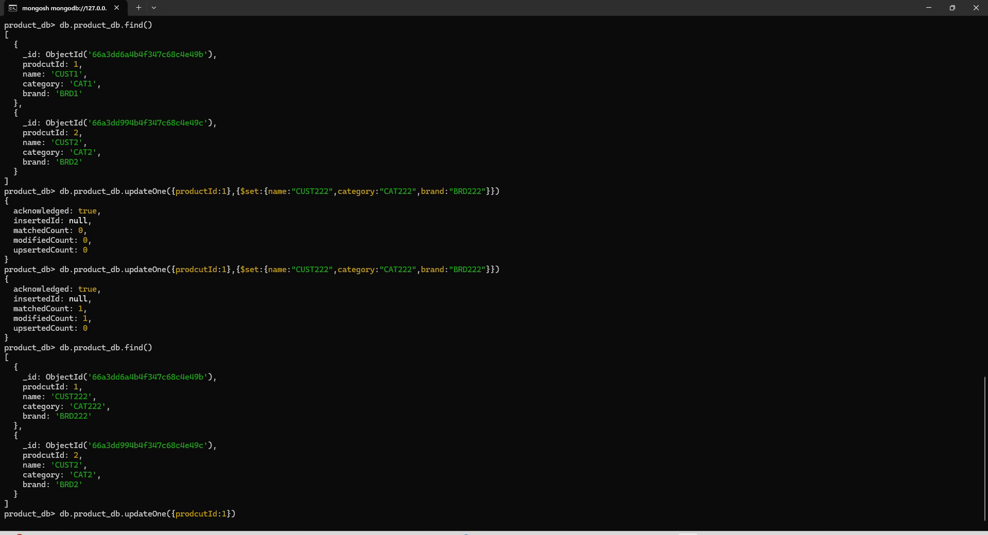
- Change the method from updateOne to deleteOne and run db.product_db.deleteOne({prodcutId:1})
{"action": "key", "text": "Left"}
{"action": "key", "text": "BackSpace"}
{"action": "key", "text": "BackSpace"}
{"action": "key", "text": "BackSpace"}
{"action": "key", "text": "BackSpace"}
{"action": "key", "text": "BackSpace"}
{"action": "type", "text": "elete"}
{"action": "key", "text": "Return"}
- Rerun db.product_db.find() and compare the remaining documents with both documents of the listing made before the deletion
{"action": "key", "text": "Up"}
{"action": "key", "text": "Up"}
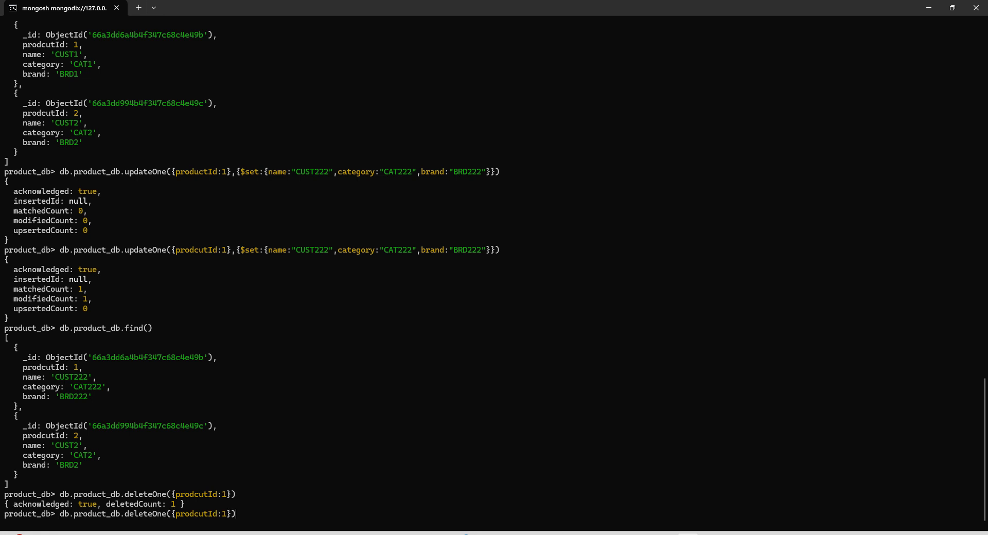
{"action": "key", "text": "Return"}
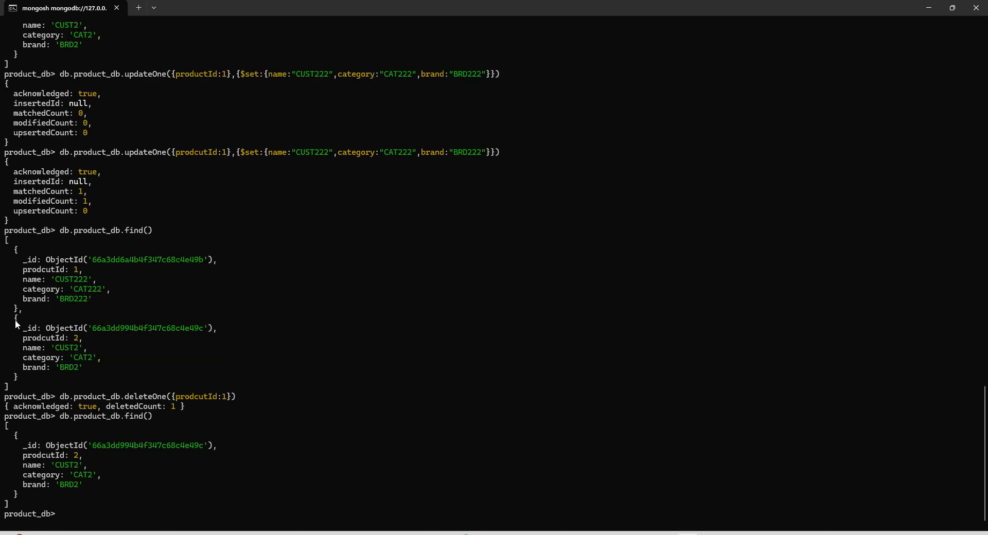
{"action": "left_click_drag", "start_coordinate": [16, 319], "coordinate": [33, 372]}
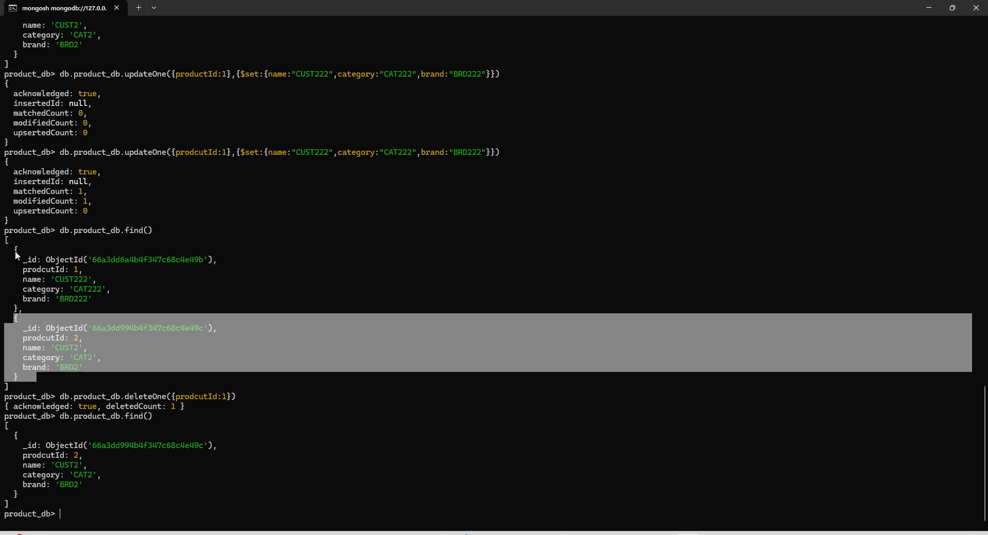
{"action": "left_click_drag", "start_coordinate": [14, 251], "coordinate": [33, 306]}
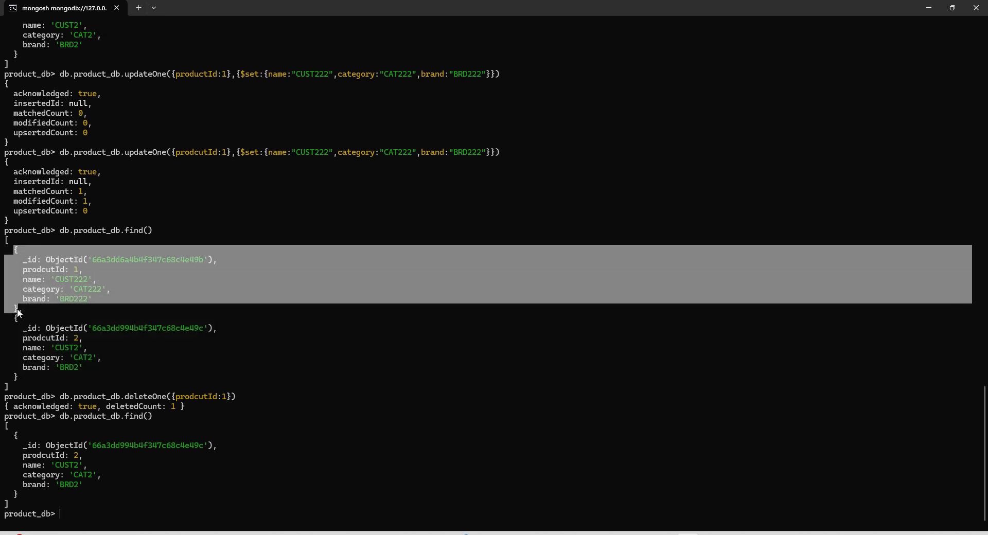
{"action": "left_click", "coordinate": [619, 379]}
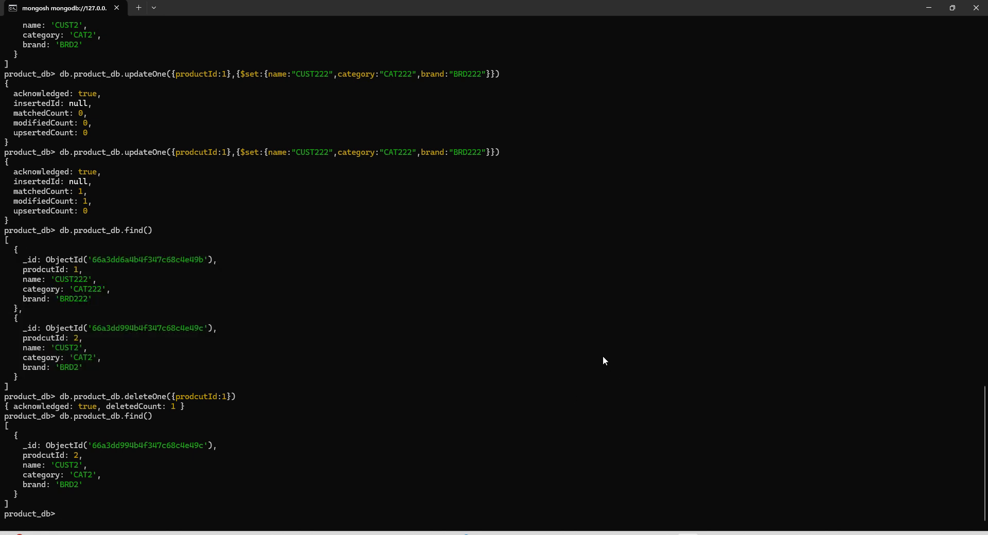